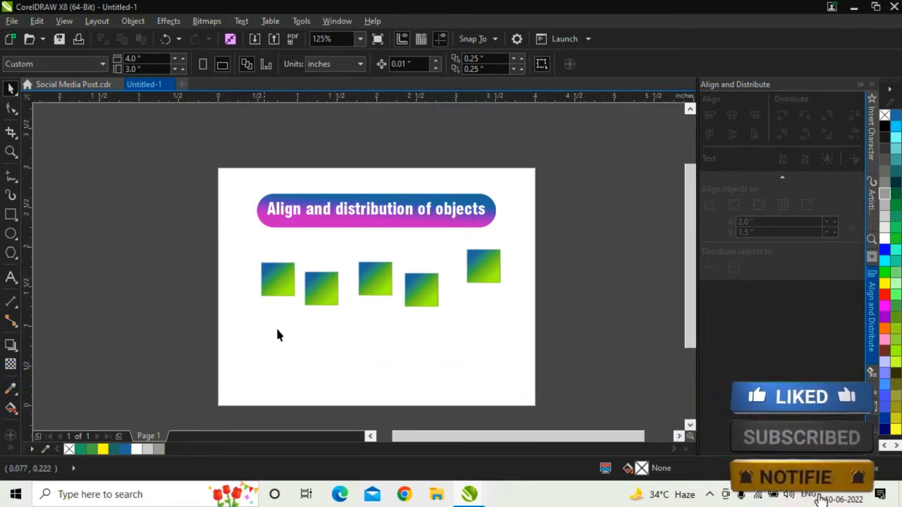
Step: Move the second square out of the row to an open spot below, at about X 1.47, Y 0.97 in
left_click_drag(335, 303, 349, 343)
left_click(342, 346)
left_click(340, 320)
left_click(380, 290, "shift")
left_click(451, 346)
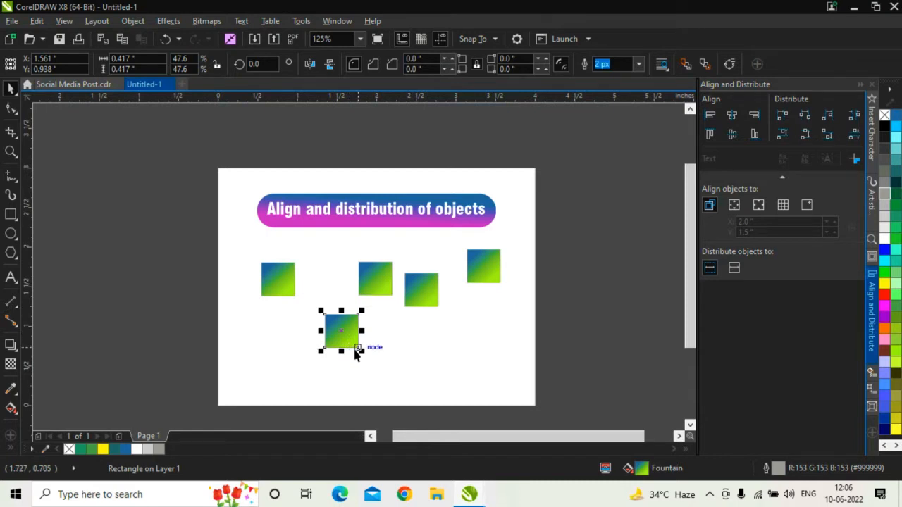
scroll(334, 346, "up", 2)
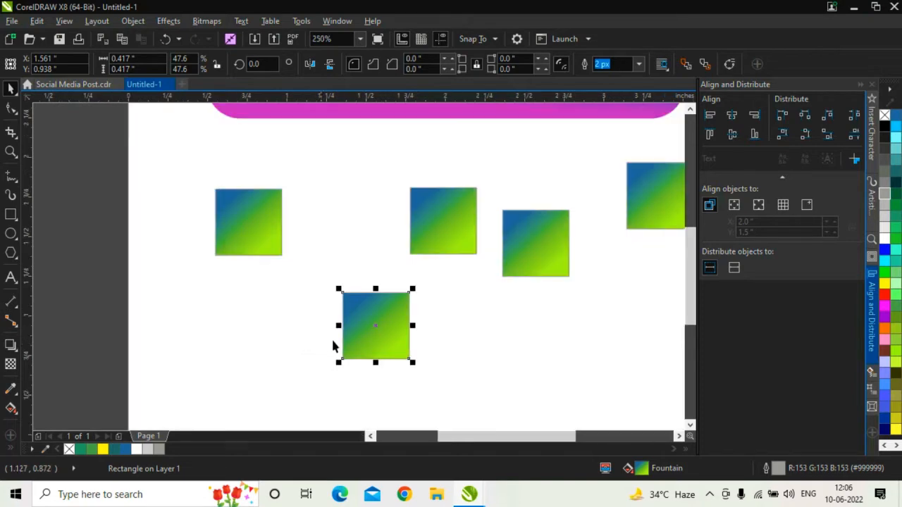
left_click(434, 337)
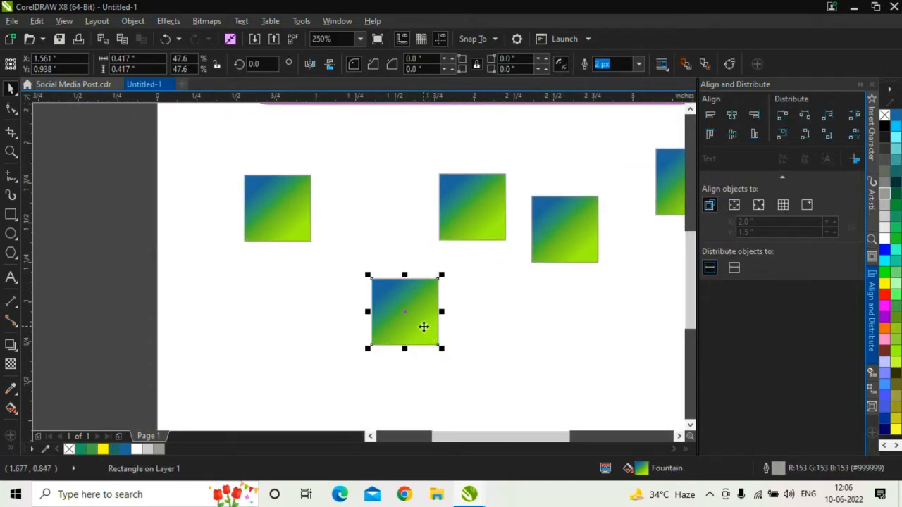
left_click_drag(423, 326, 408, 320)
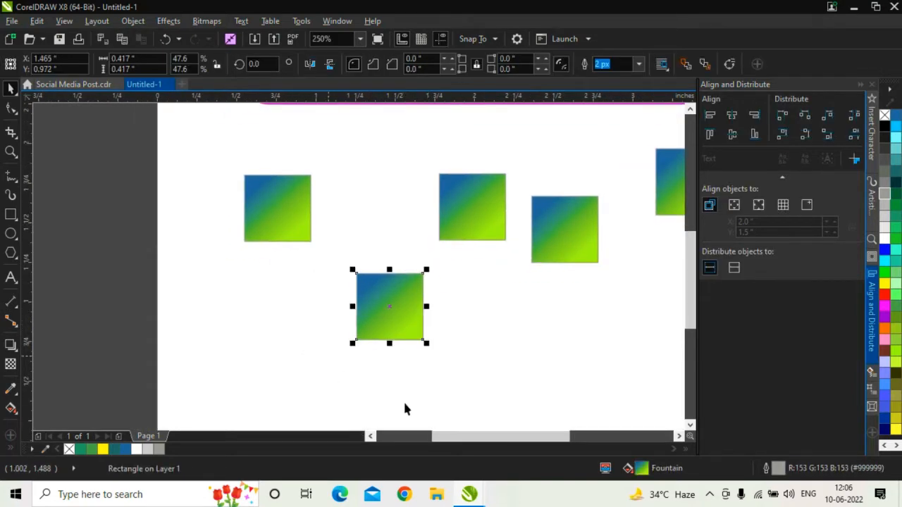
Step: Shift the first square slightly down and place the second square by hand directly beneath it, at about X 0.74, Y 1.10 in
left_click(300, 222)
mouse_move(297, 226)
left_mouse_down()
mouse_move(310, 241)
mouse_move(295, 234)
left_mouse_up()
left_click_drag(369, 289, 275, 285)
scroll(237, 265, "up", 2)
scroll(391, 281, "down", 1)
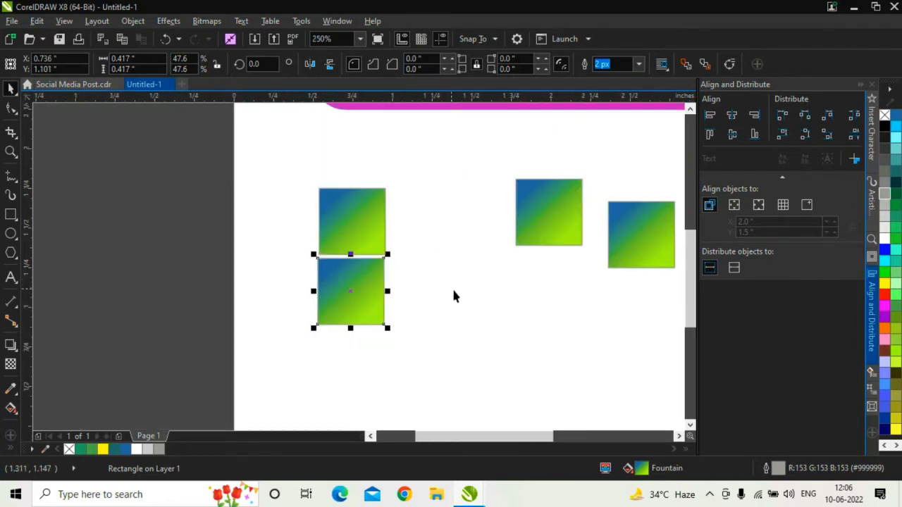
Step: Examine at close range how well the left edges of the two hand-stacked squares line up
left_click(453, 296)
scroll(346, 258, "up", 2)
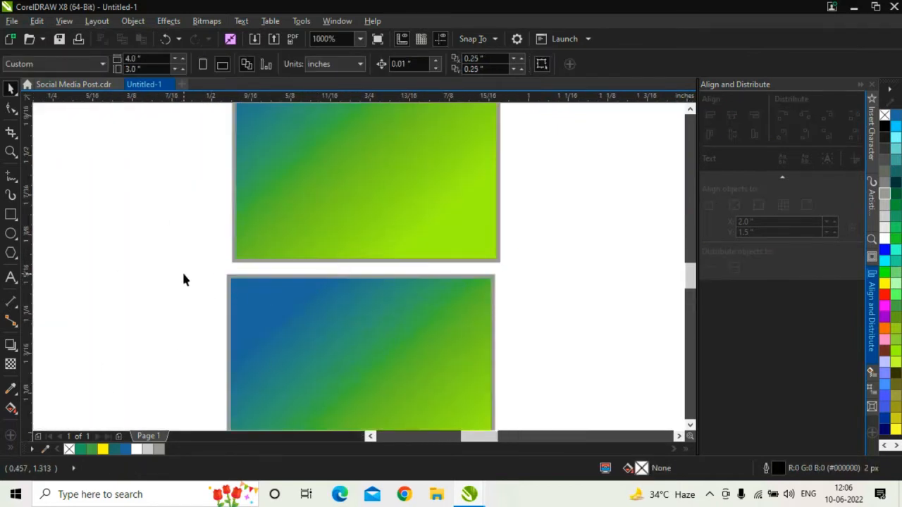
scroll(240, 308, "down", 1)
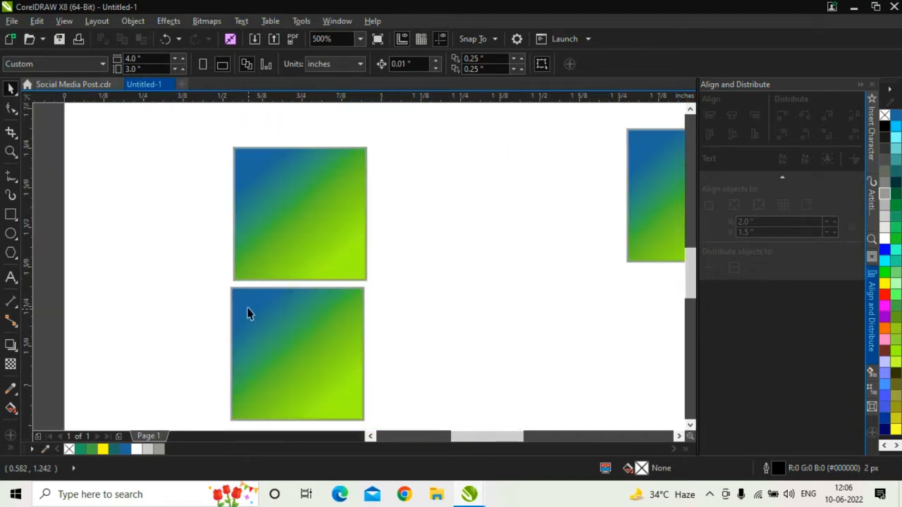
scroll(247, 312, "up", 2)
left_click_drag(220, 315, 219, 327)
scroll(192, 298, "up", 1)
scroll(212, 295, "down", 2)
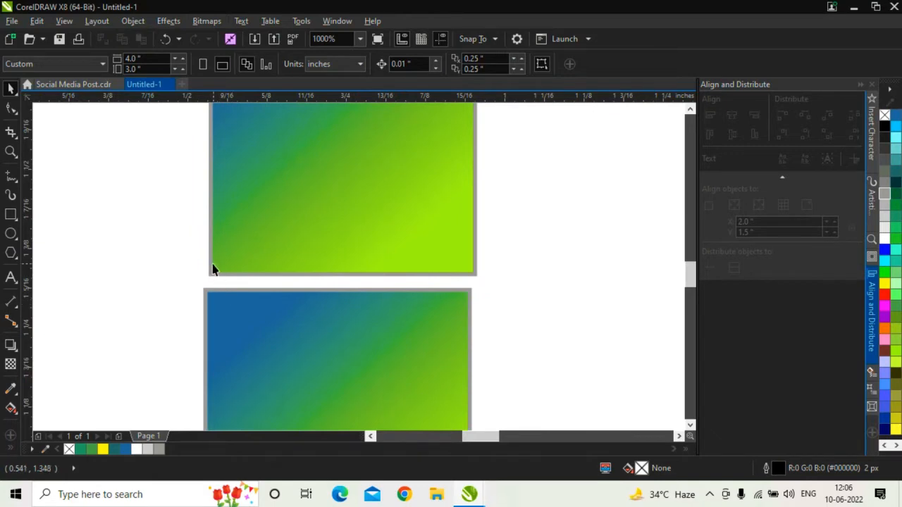
scroll(212, 266, "down", 1)
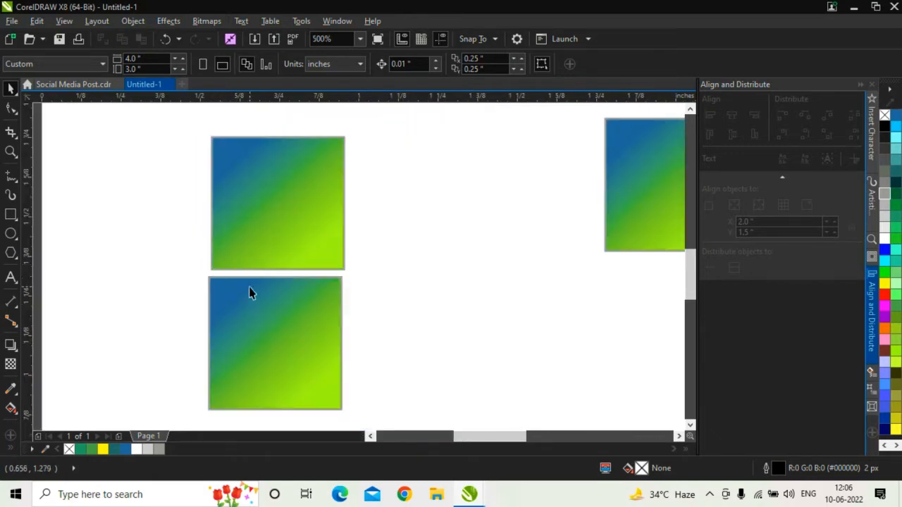
scroll(250, 292, "down", 1)
scroll(251, 296, "up", 1)
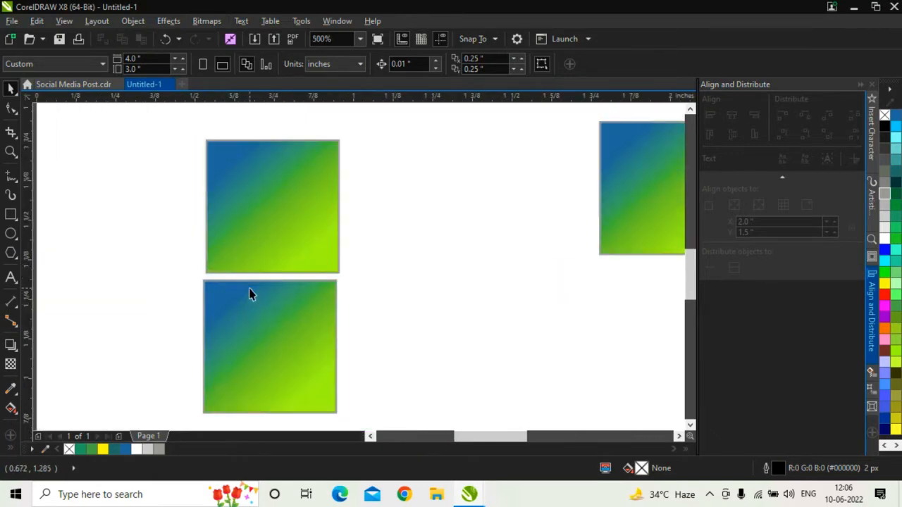
scroll(250, 292, "down", 1)
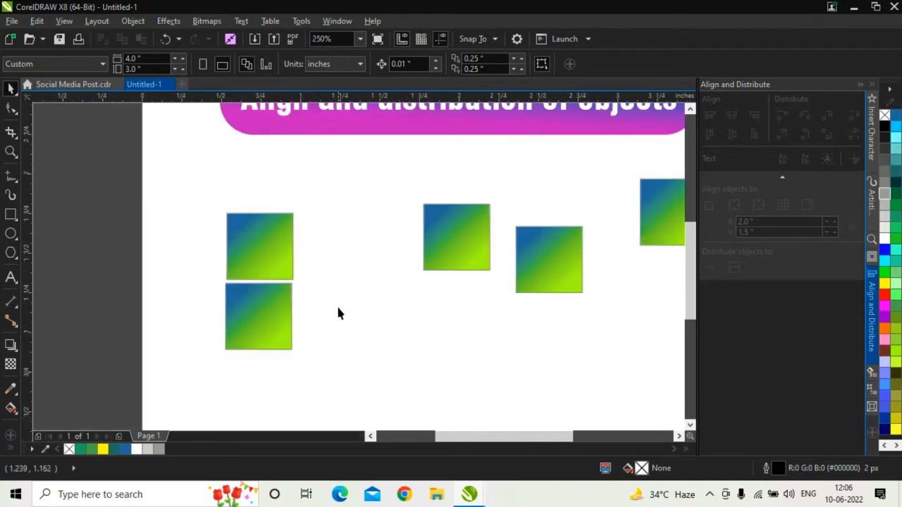
left_click_drag(312, 342, 287, 326)
scroll(301, 336, "down", 1)
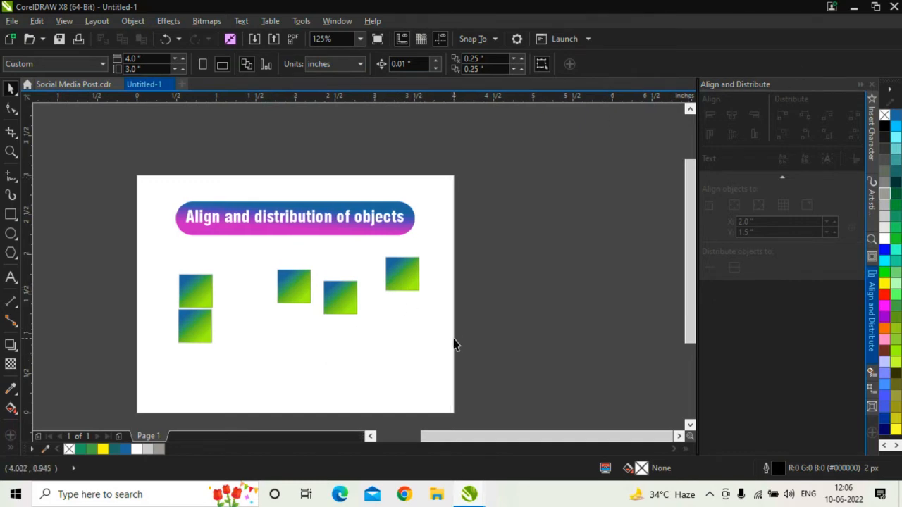
Step: Review the Align and Distribute commands available for objects without applying one
left_click_drag(263, 297, 301, 246)
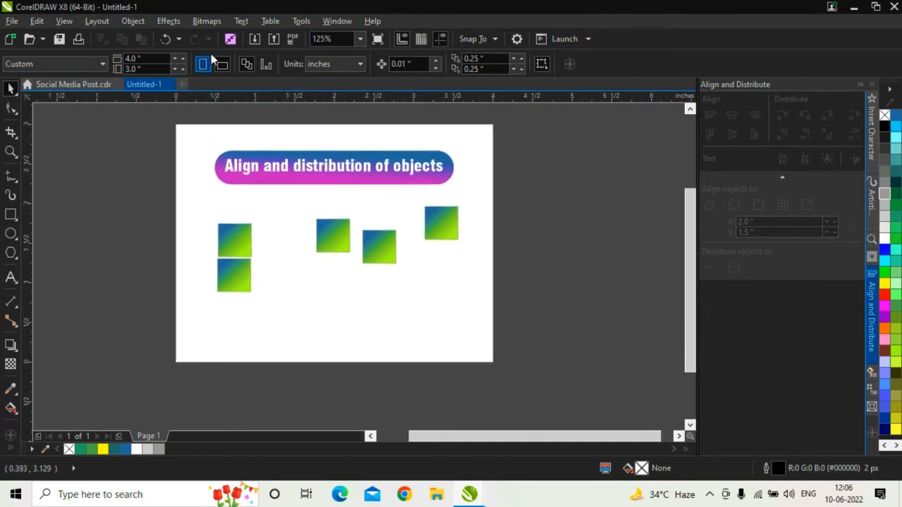
left_click(141, 22)
mouse_move(189, 193)
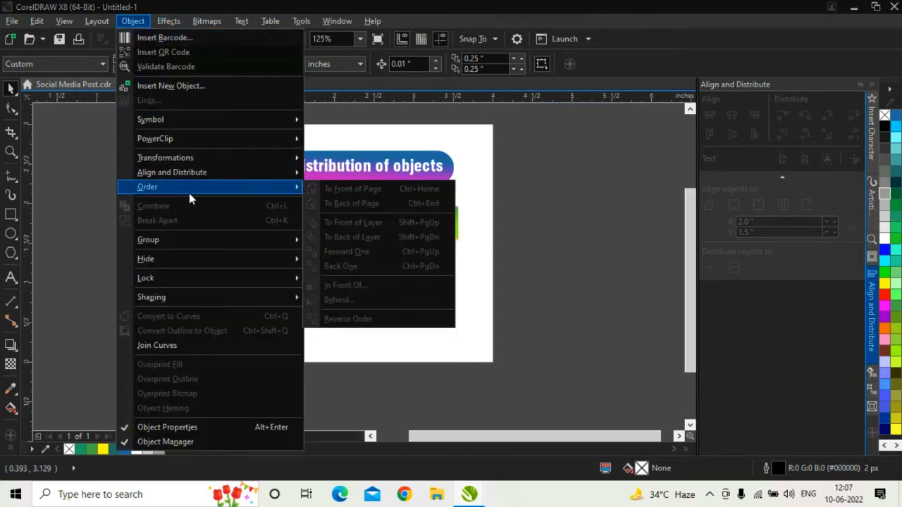
mouse_move(229, 172)
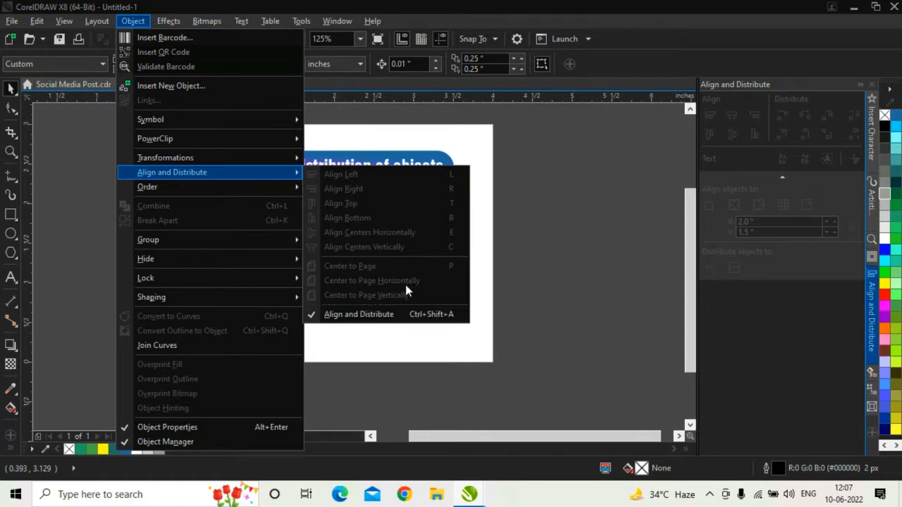
left_click(524, 258)
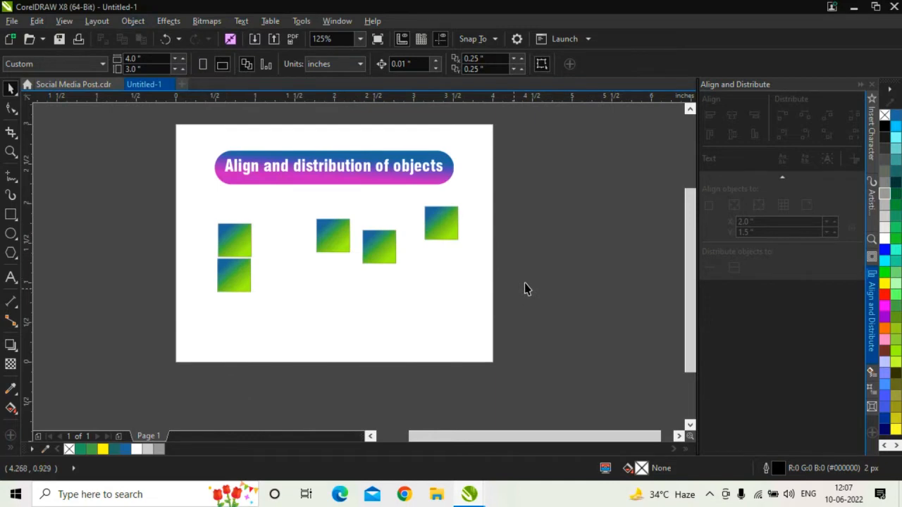
Step: Move the lower square away to about X 1.28, Y 0.91 in and align its left edge with the first square's
left_click_drag(230, 297, 279, 293)
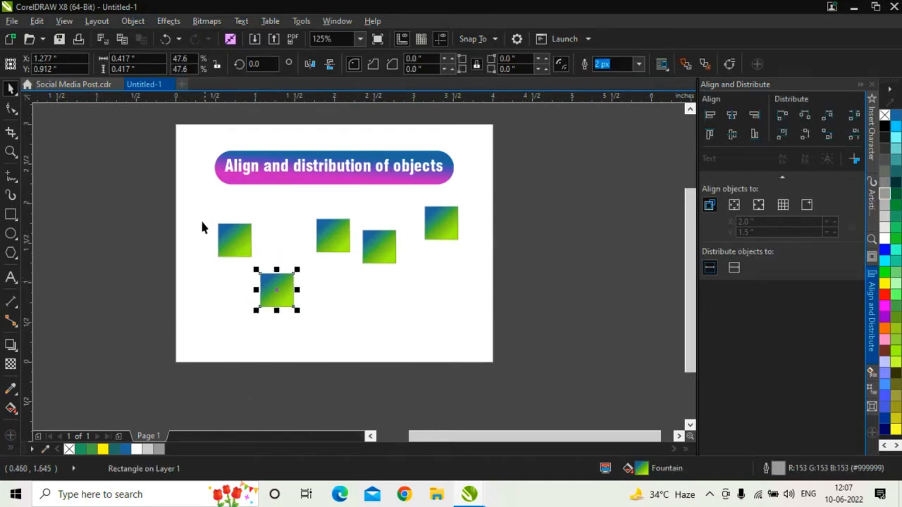
left_click_drag(173, 214, 317, 325)
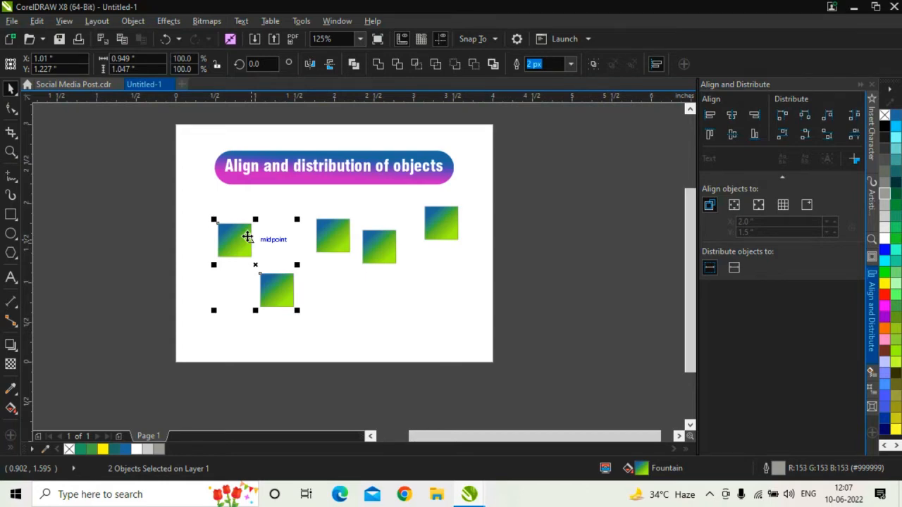
left_click(472, 301)
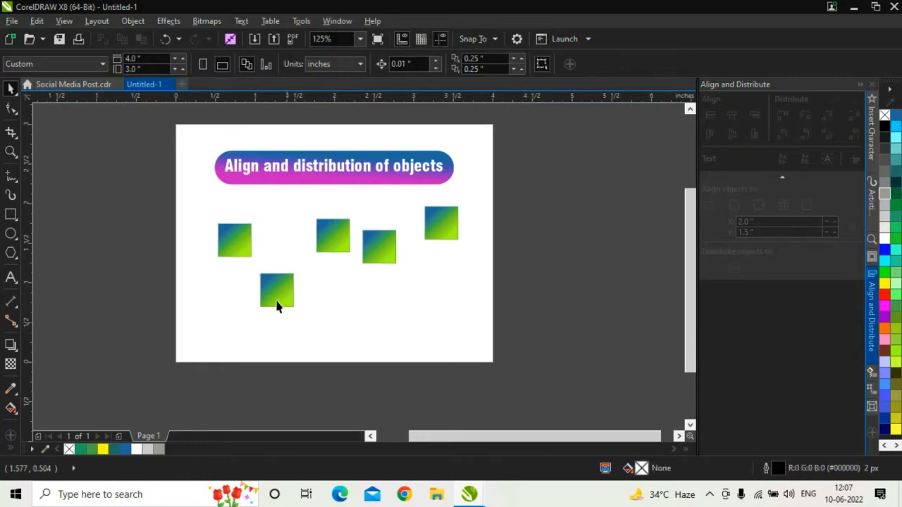
left_click_drag(181, 211, 308, 343)
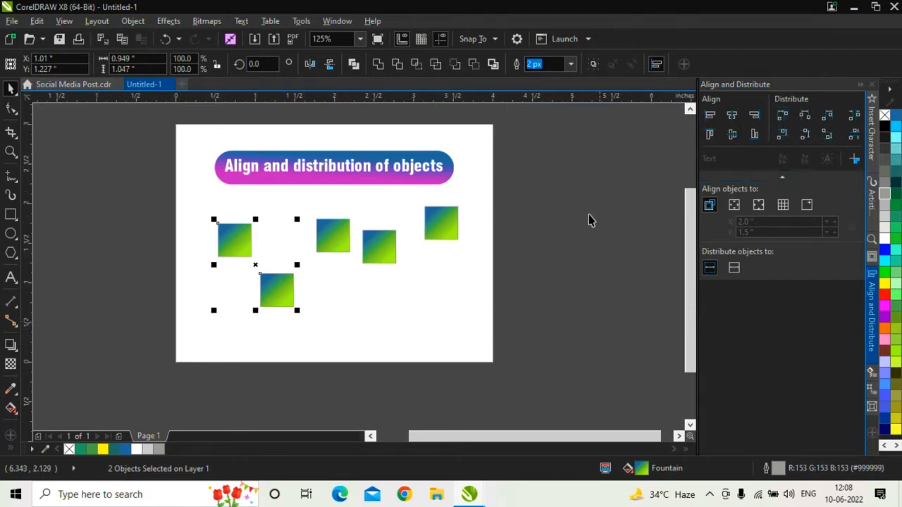
left_click(619, 243)
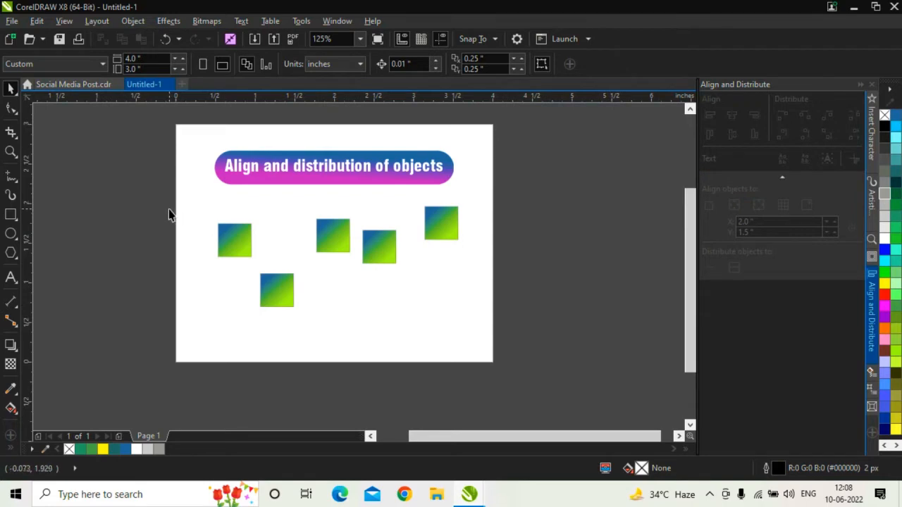
left_click_drag(176, 209, 307, 320)
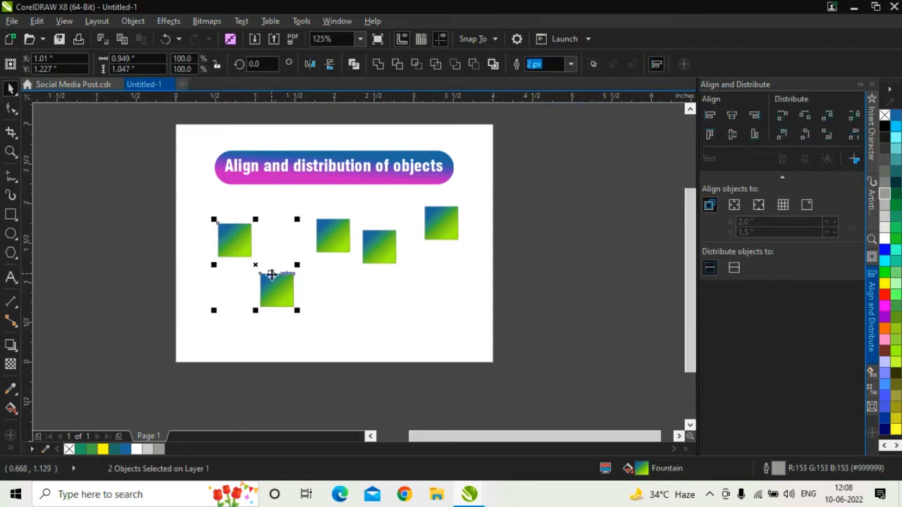
left_click(706, 116)
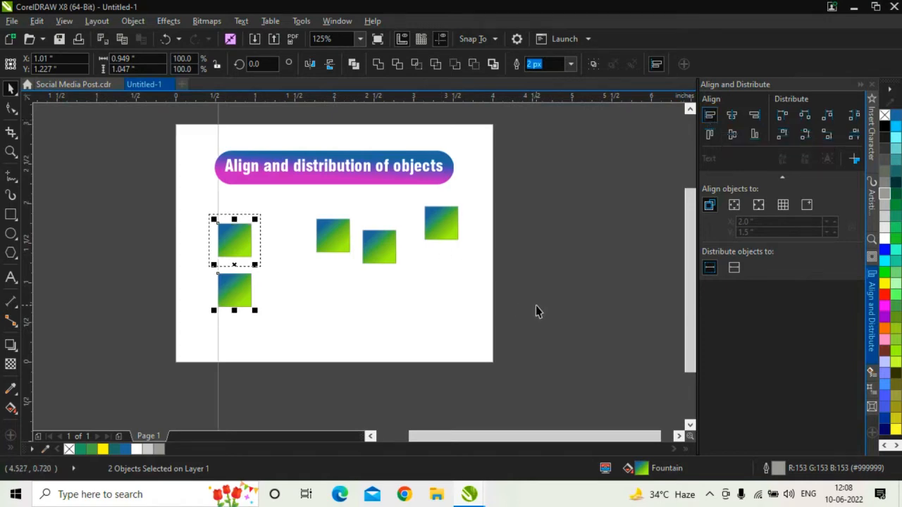
Step: Inspect the left edges of the two left-aligned squares up close
left_click(252, 292)
scroll(252, 286, "up", 1)
left_click_drag(221, 313, 234, 313)
left_click(221, 298)
scroll(209, 250, "up", 2)
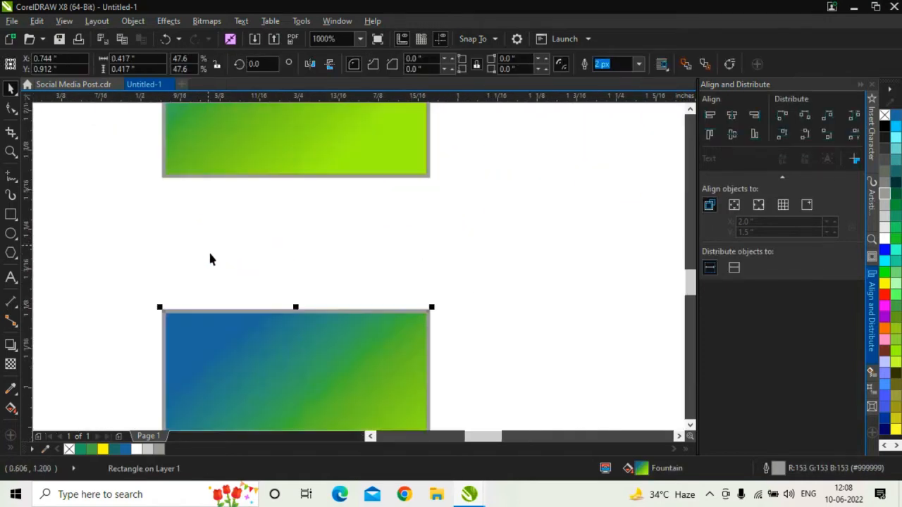
scroll(197, 294, "down", 2)
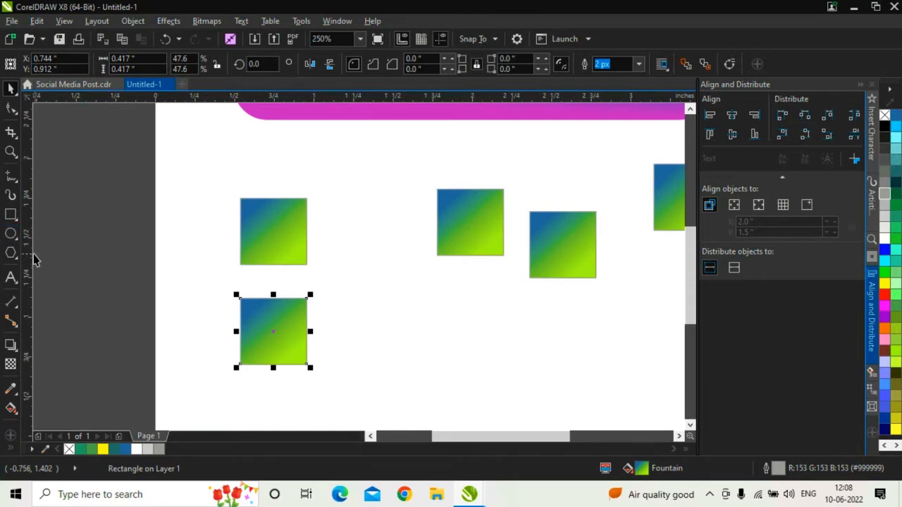
Step: Check the two squares' left edges against a temporary vertical guideline and remove the guideline
left_click_drag(31, 260, 240, 312)
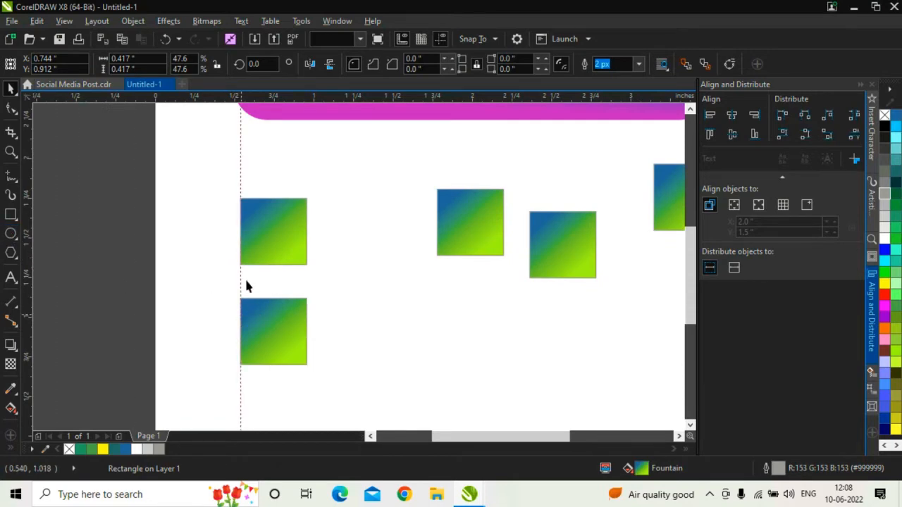
scroll(245, 277, "up", 3)
scroll(210, 313, "down", 3)
scroll(209, 328, "up", 2)
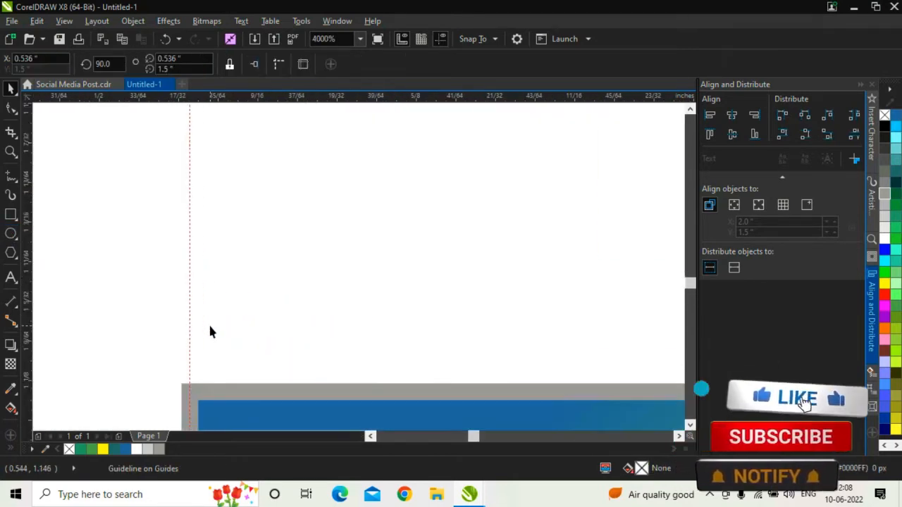
scroll(221, 318, "down", 3)
scroll(240, 321, "down", 1)
left_click(265, 327)
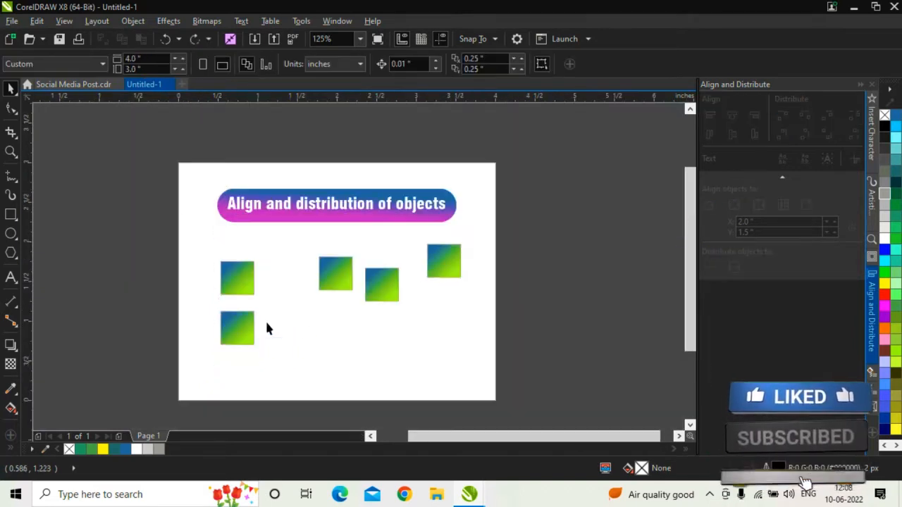
Step: Offset the lower square sideways from the first square and align the right edges of both
left_click_drag(233, 310, 259, 304)
left_click(157, 265)
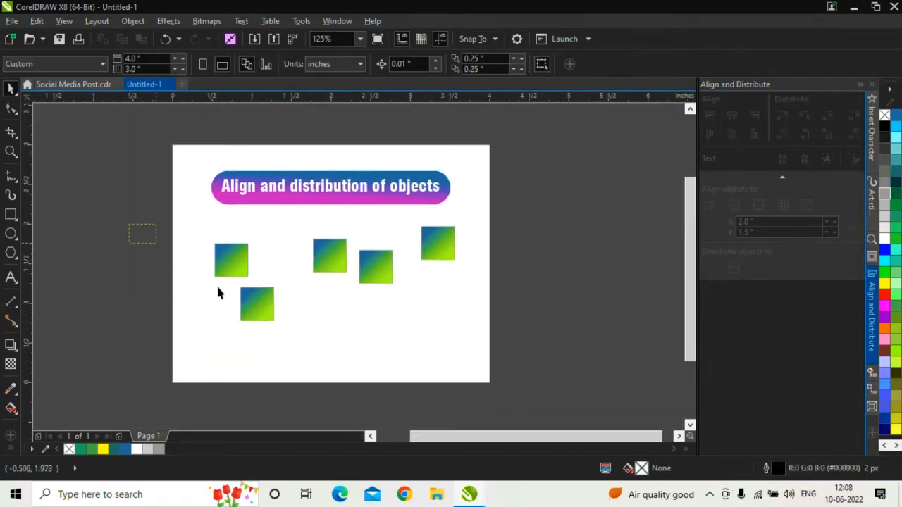
left_click_drag(206, 229, 296, 372)
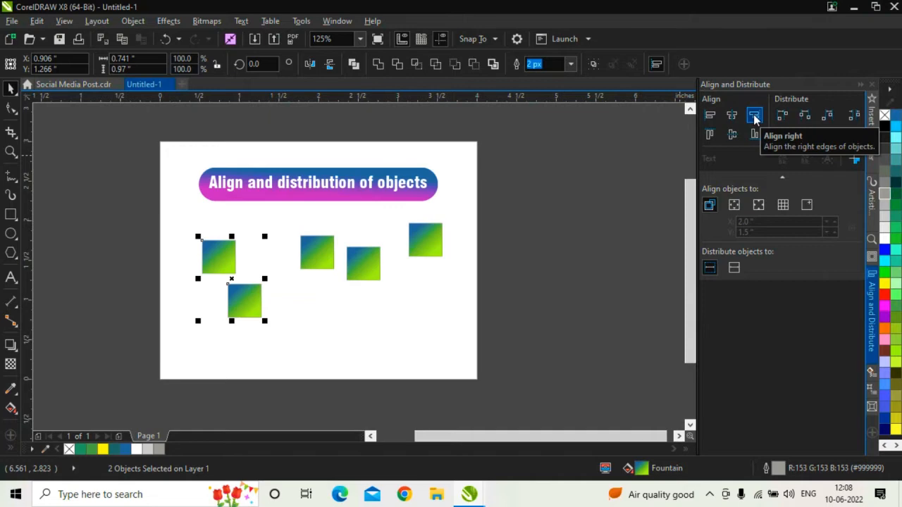
left_click(754, 116)
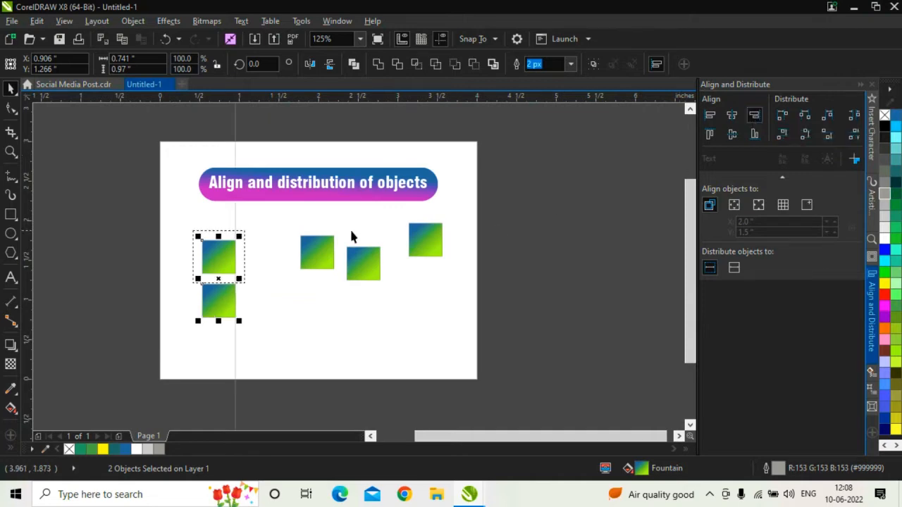
scroll(231, 257, "up", 1)
left_click_drag(231, 258, 265, 254)
left_click(242, 265)
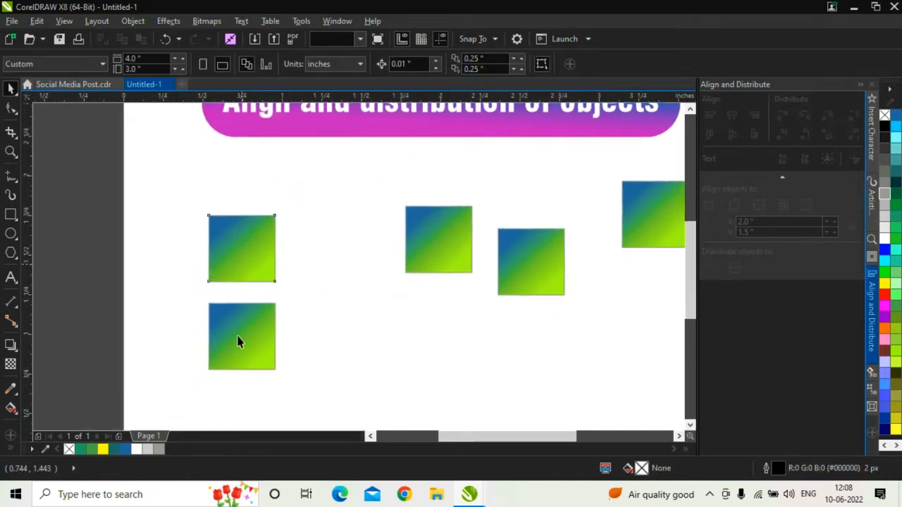
left_click(114, 285)
Step: Move the lower square diagonally down and away, and right-align it with the upper square again
left_click_drag(242, 338, 302, 357)
left_click(215, 335)
left_click(316, 372)
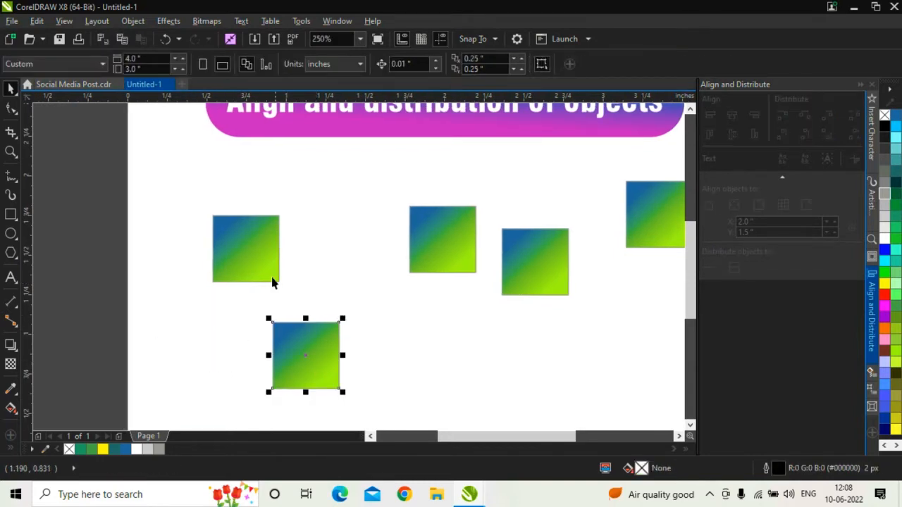
left_click(263, 268, "shift")
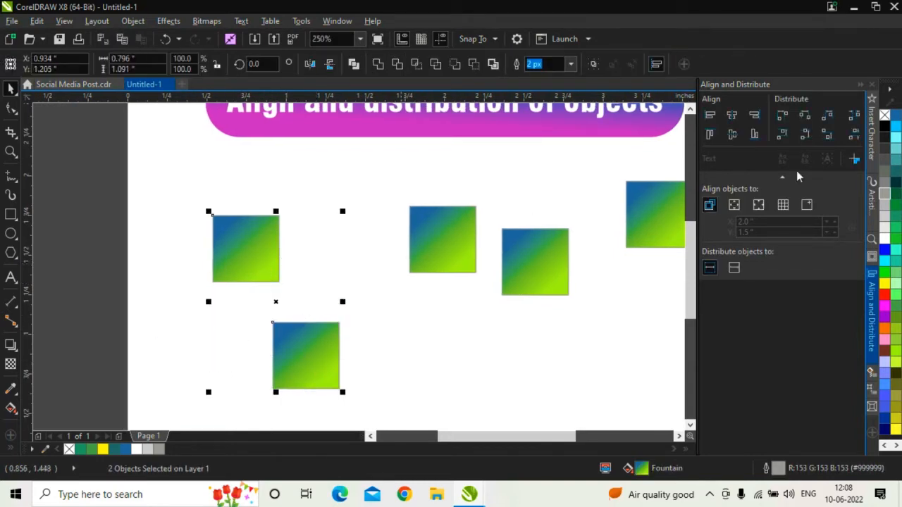
left_click(754, 115)
left_click(114, 314)
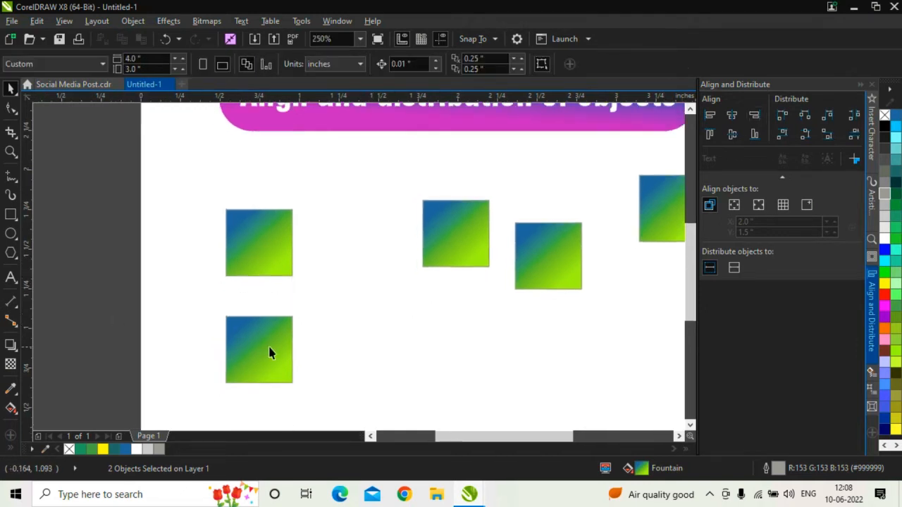
Step: Move the lower square sideways to the right and align the upper square's right edge with it
left_click_drag(270, 353, 346, 352)
left_click(248, 274)
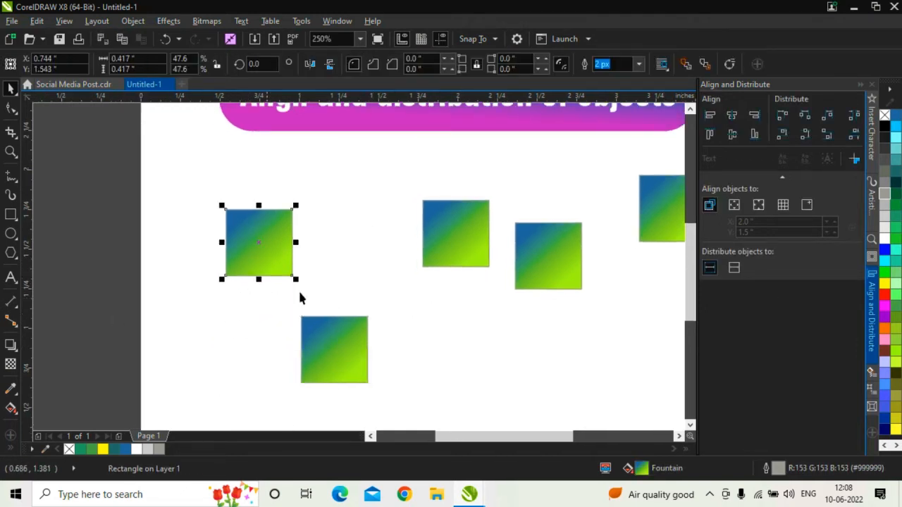
left_click(349, 361, "shift")
left_click(754, 115)
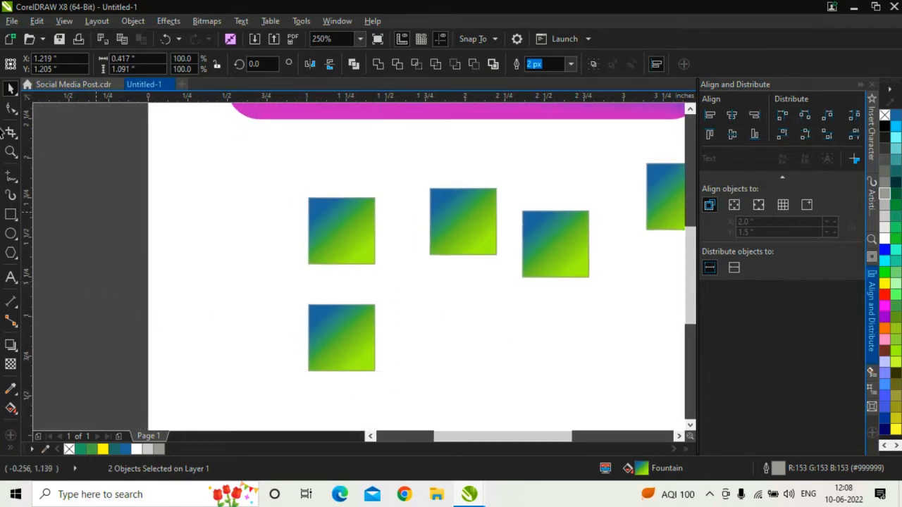
key("Escape")
Step: Shift the upper square left and slightly down, and right-align it with the lower square again
left_click_drag(322, 228, 248, 244)
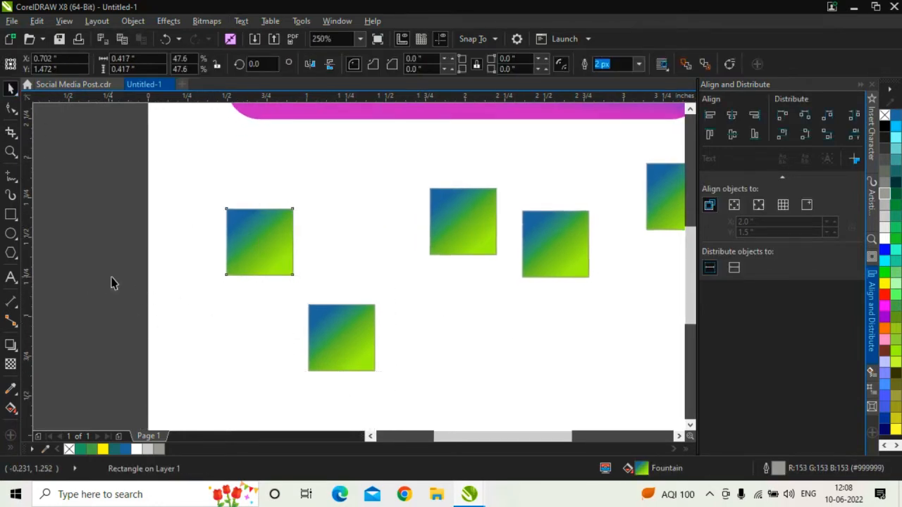
left_click(111, 282)
left_click(272, 253)
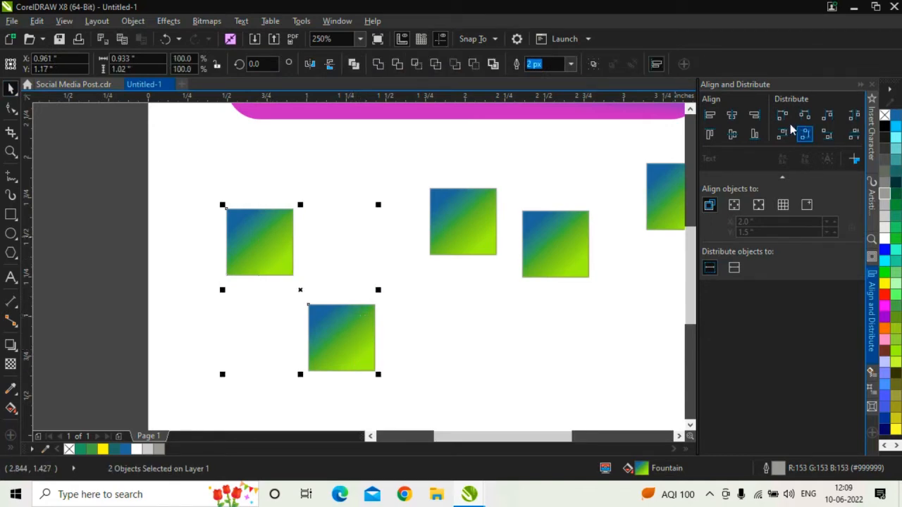
left_click(754, 115)
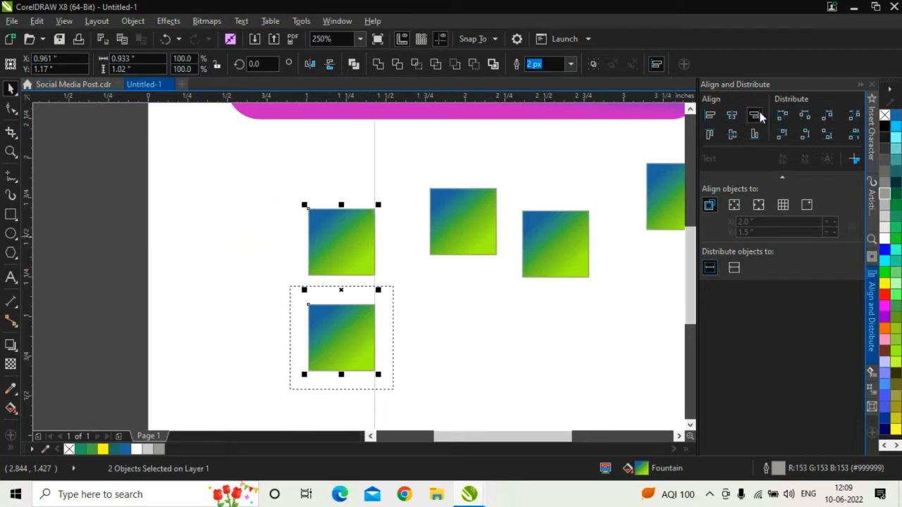
left_click(477, 324)
Step: Move the lower square left, clear of the upper one, and align the upper square's left edge with it
left_click_drag(354, 338, 242, 339)
left_click(233, 290)
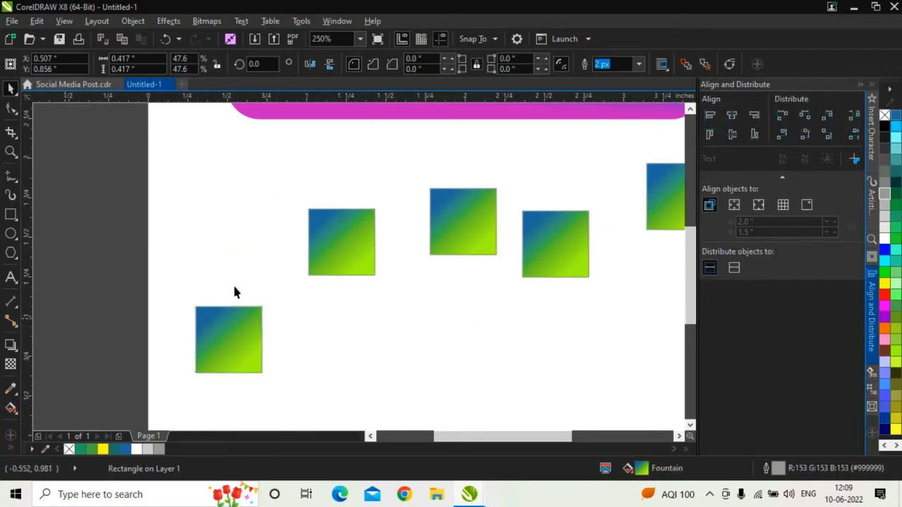
left_click(341, 274)
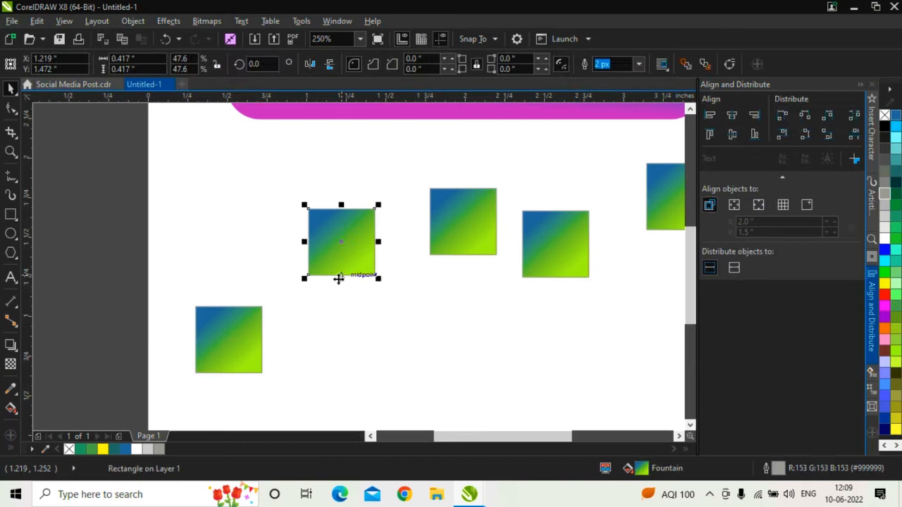
left_click(240, 347, "shift")
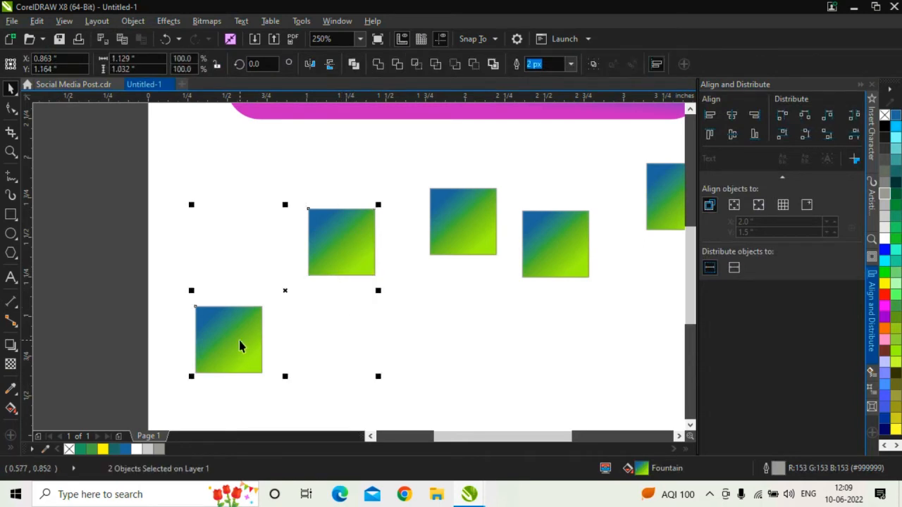
left_click(713, 119)
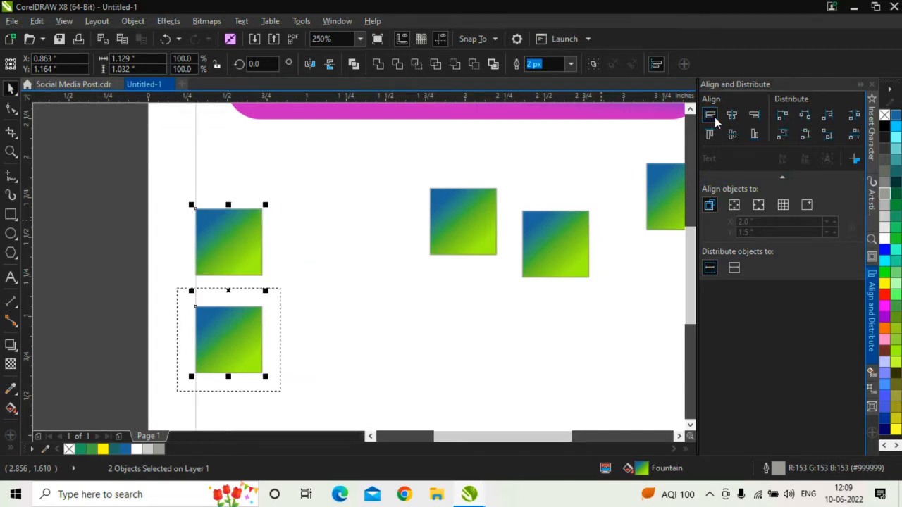
left_click(114, 263)
Step: Shift the upper square to the right and right-align it with the lower square
left_click_drag(249, 265, 342, 265)
left_click(318, 260)
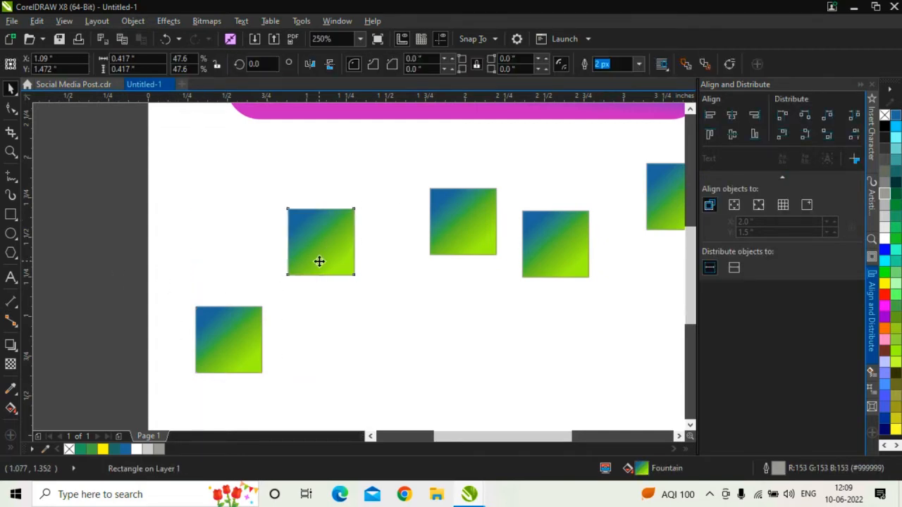
left_click(246, 351, "shift")
left_click(754, 116)
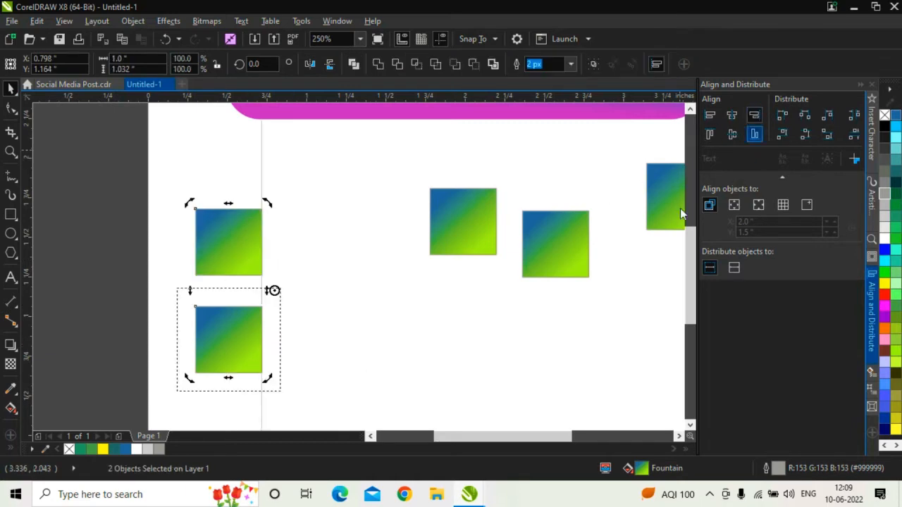
left_click(83, 276)
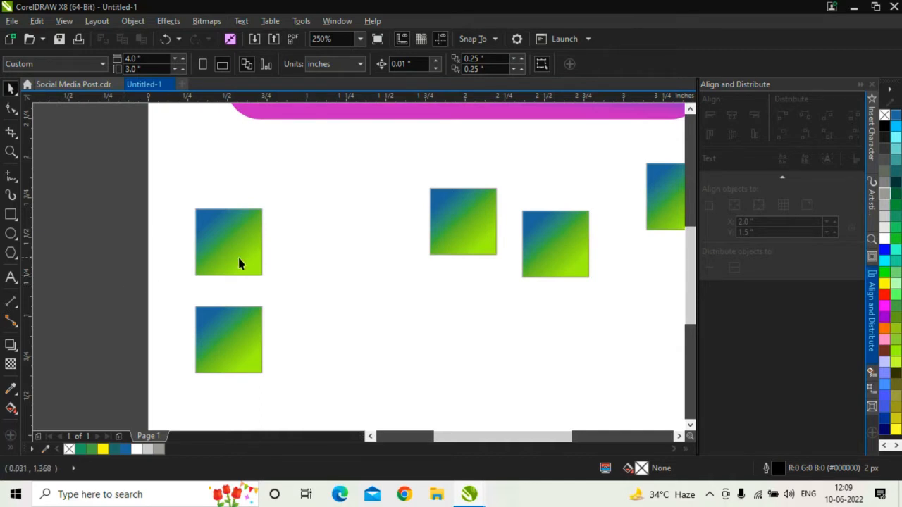
Step: Offset the upper square up and to the right, try left-aligning it with the lower square, and undo the alignment
left_click_drag(240, 261, 326, 235)
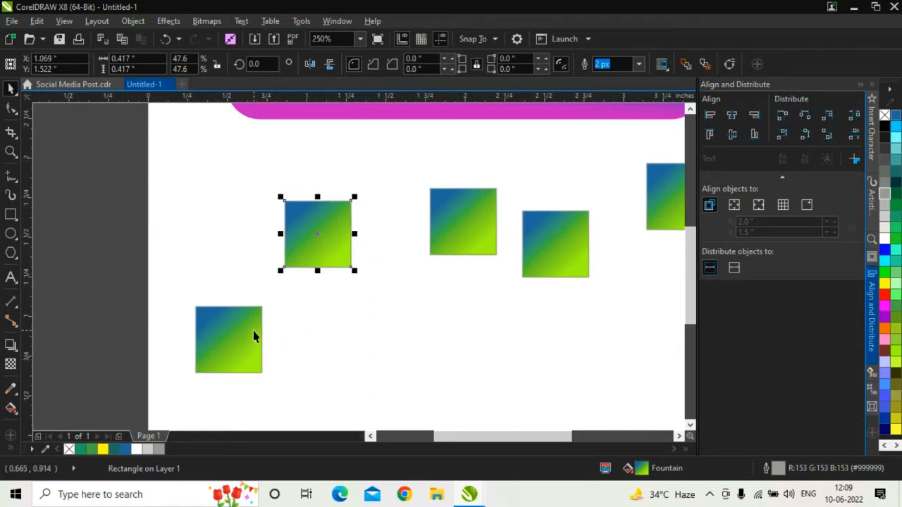
left_click(326, 240)
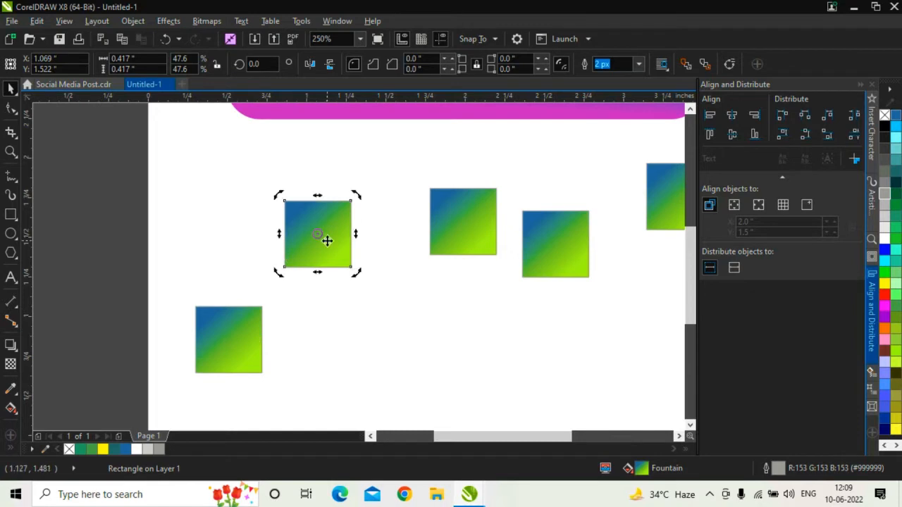
left_click(236, 339, "shift")
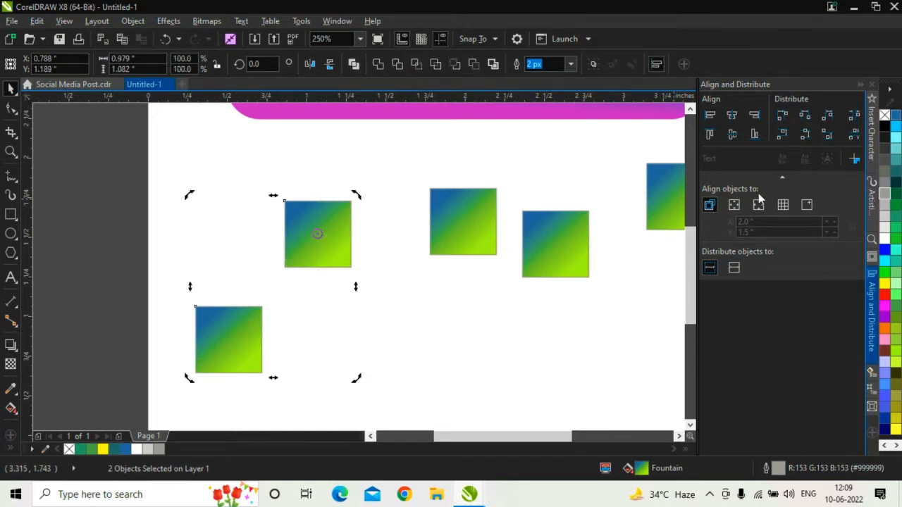
left_click(714, 119)
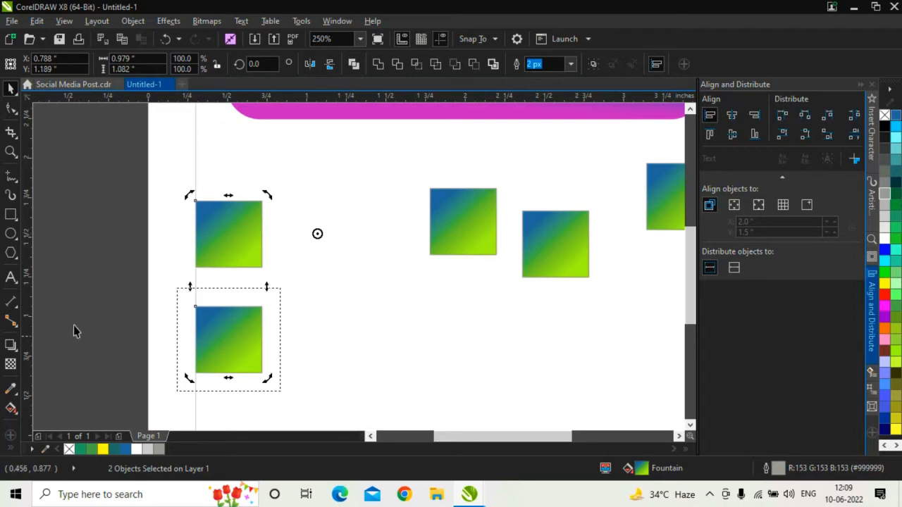
left_click(87, 222)
key("ctrl+z")
left_click(96, 243)
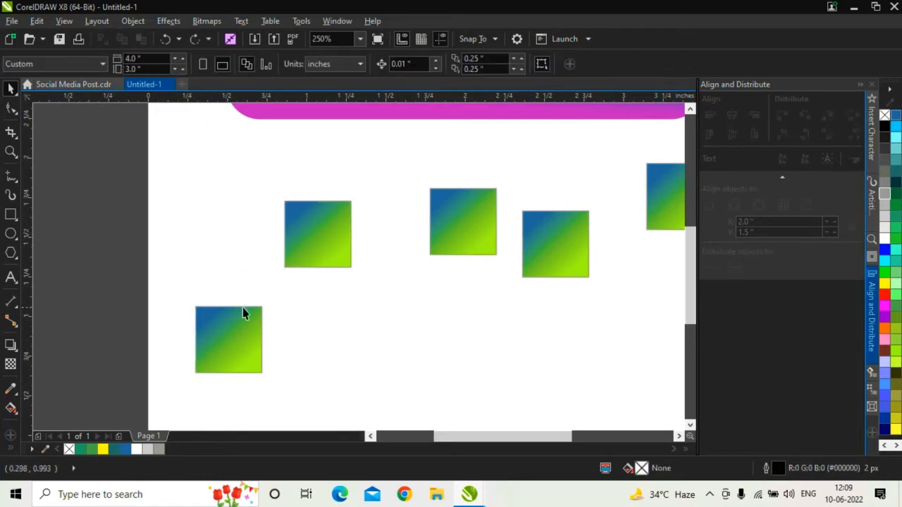
Step: Try right-aligning the lower square with the upper square, and undo the alignment
left_click(214, 358)
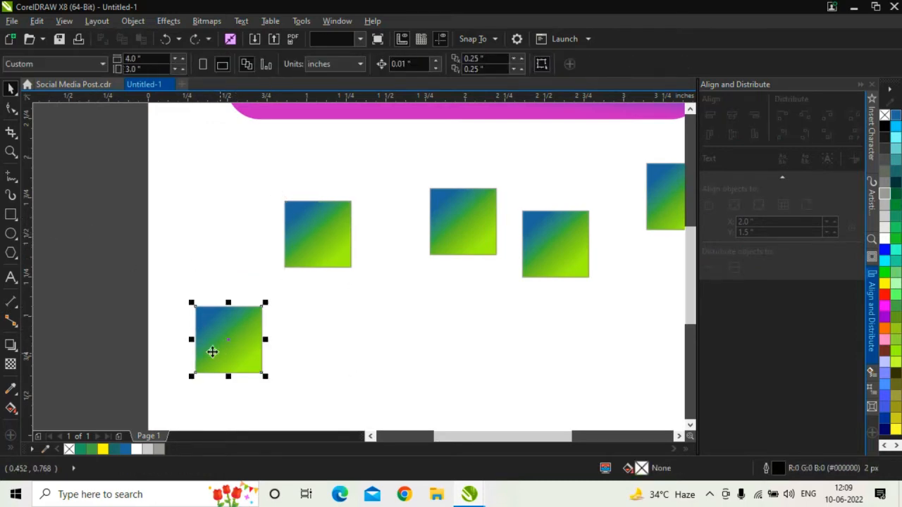
left_click(334, 264, "shift")
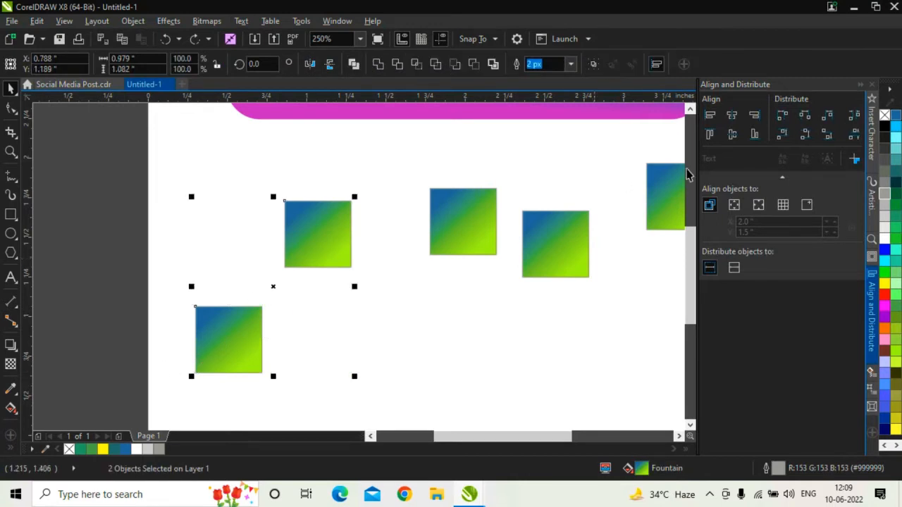
left_click(754, 118)
left_click(117, 245)
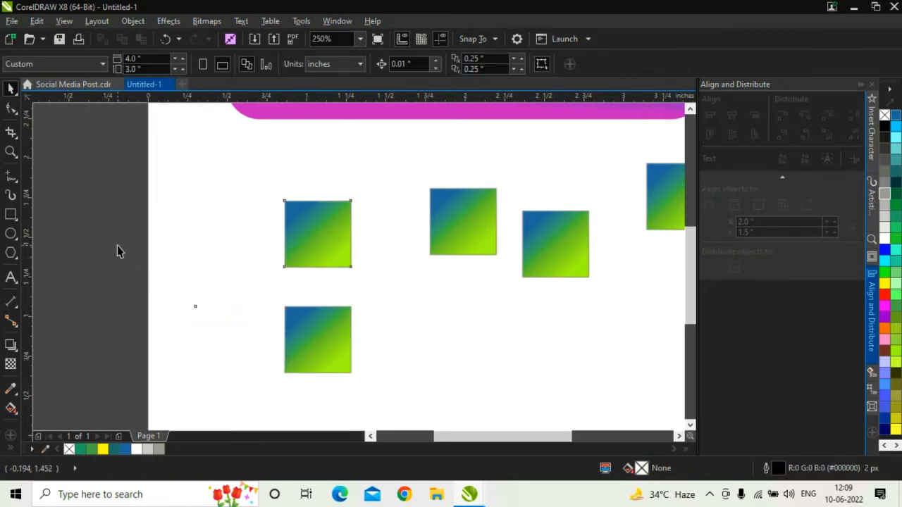
key("ctrl+z")
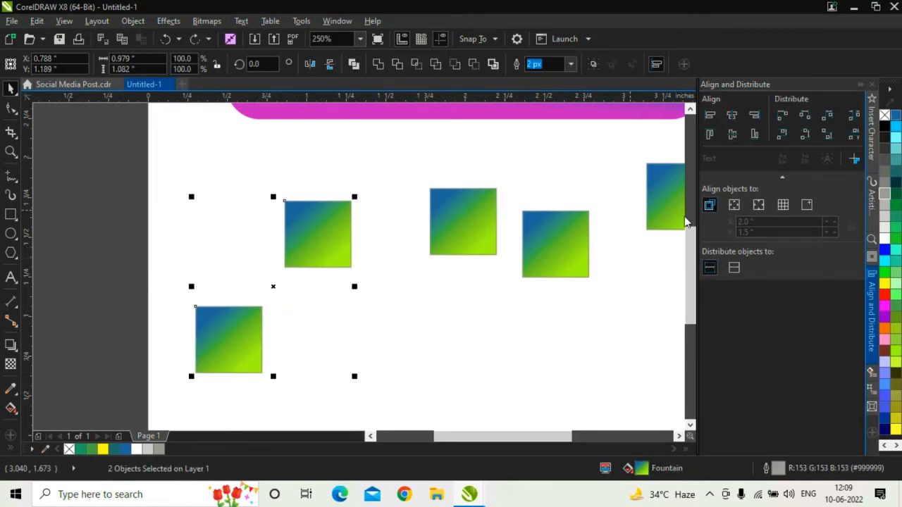
Step: Try aligning the centers of the two squares horizontally, and restore their offset positions
left_click(735, 122)
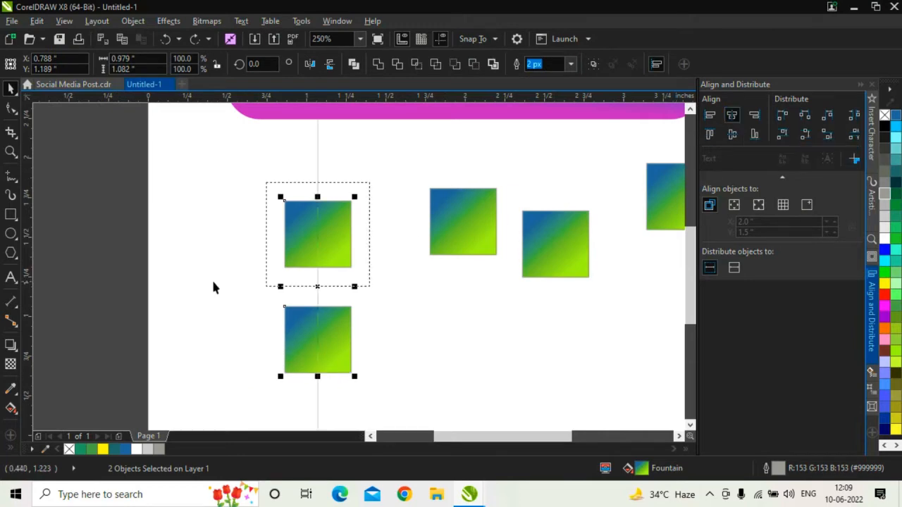
left_click(102, 285)
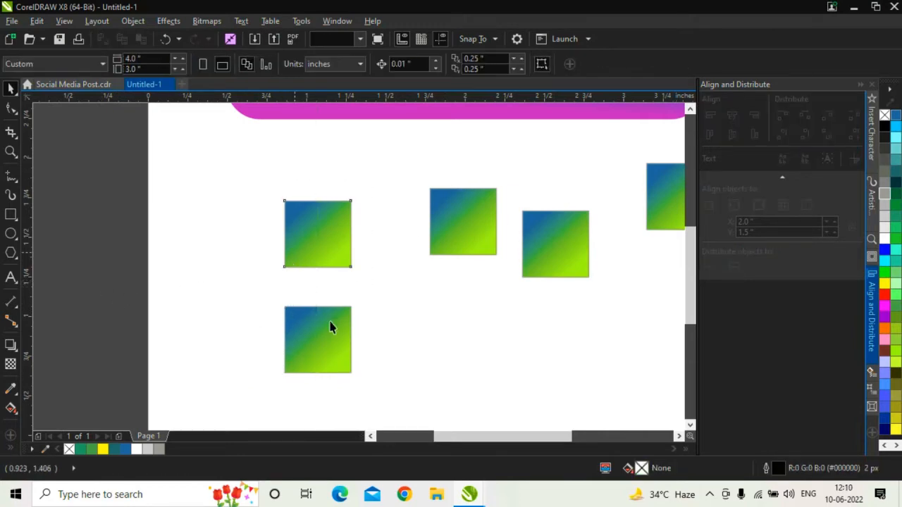
left_click_drag(331, 328, 195, 312)
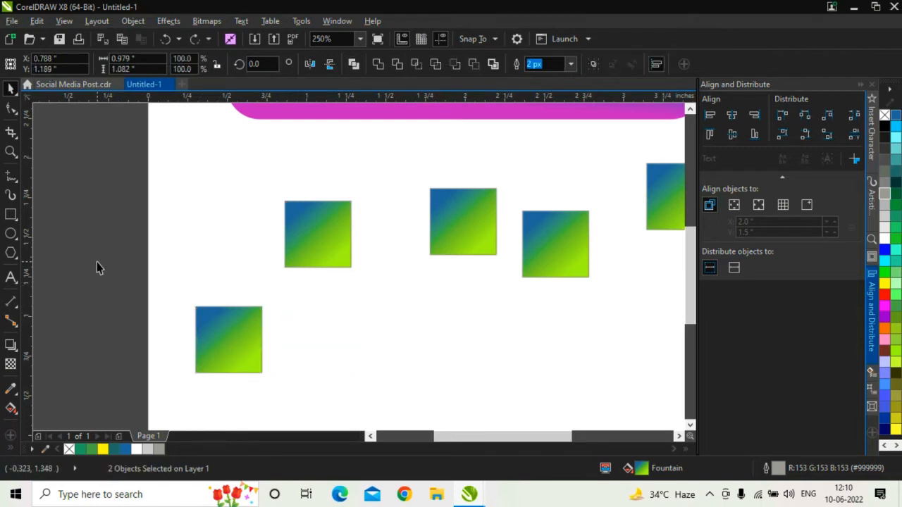
left_click(228, 337)
left_click(344, 243, "shift")
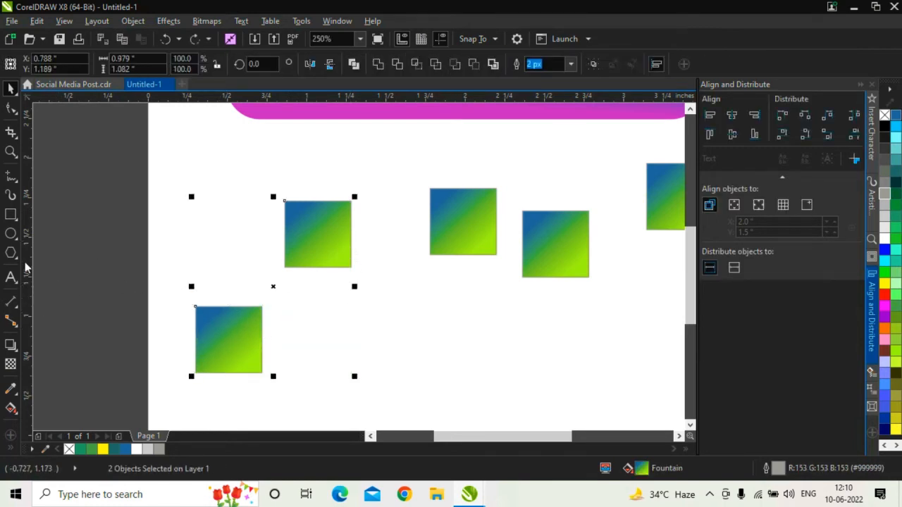
left_click(136, 296)
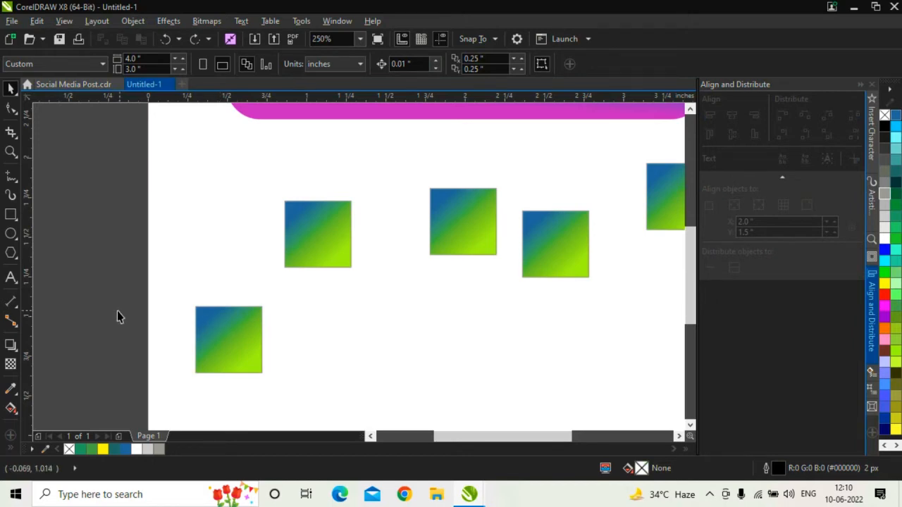
Step: Align the lower square's center horizontally with the upper square, using the upper one as the reference
left_click(238, 351)
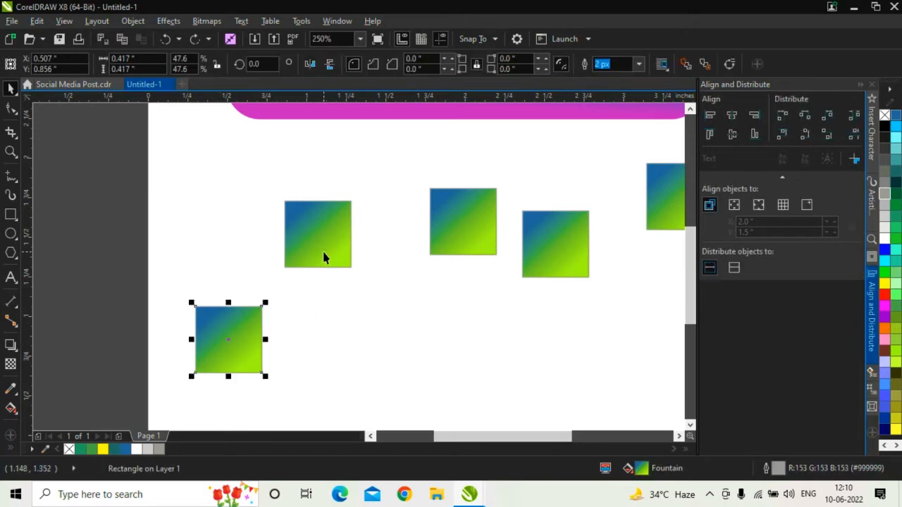
left_click(322, 258, "shift")
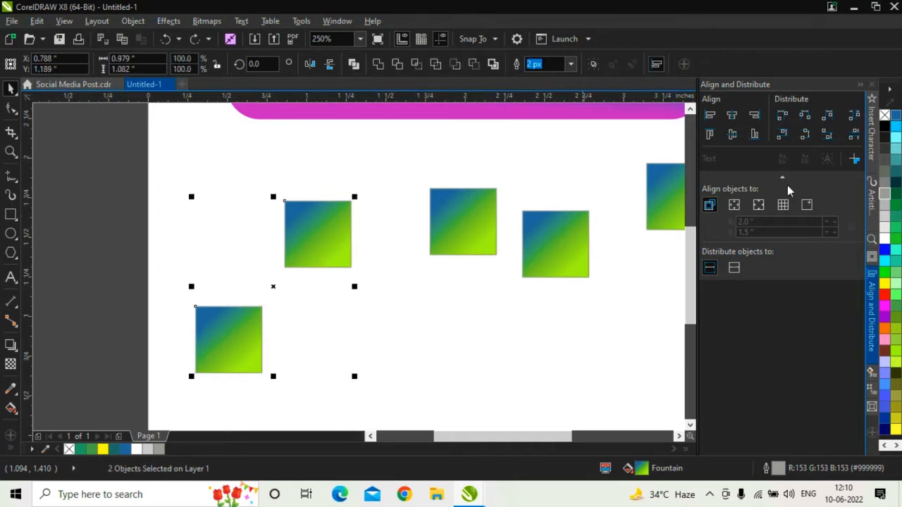
left_click(734, 117)
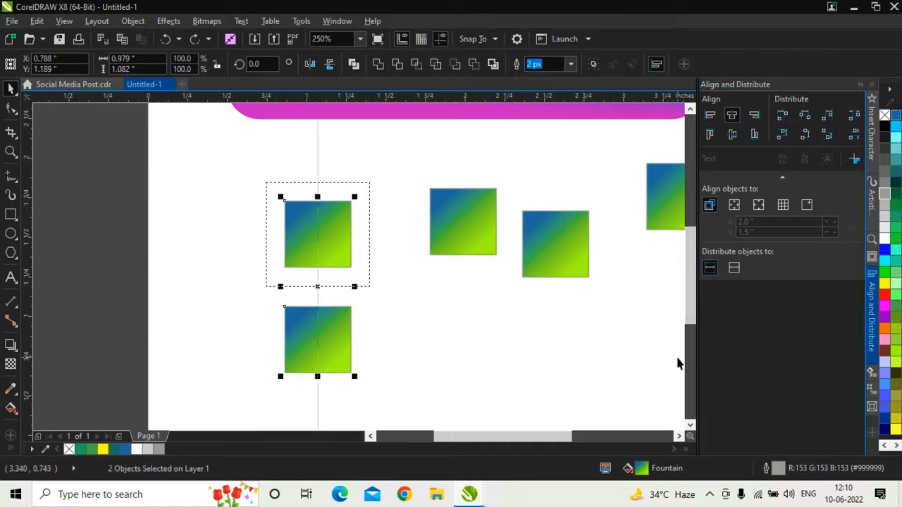
left_click(365, 399)
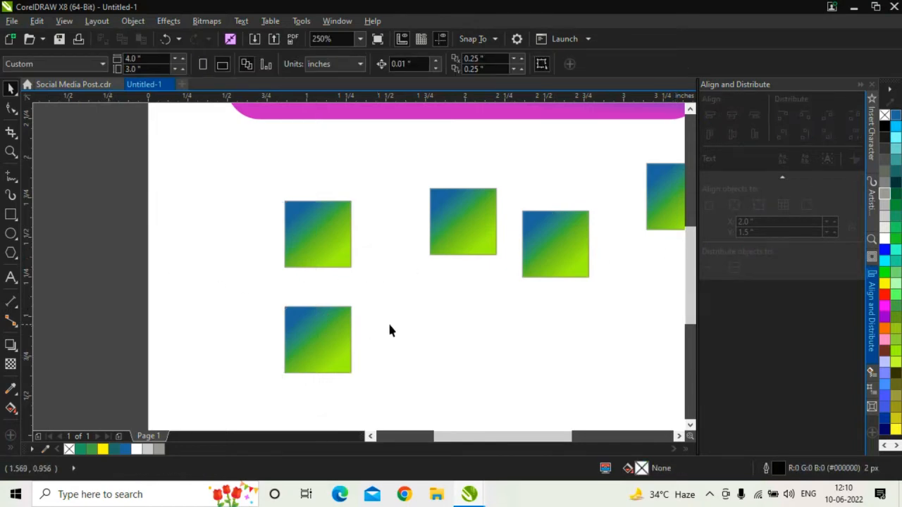
Step: Move the lower square to the right beneath the row, and raise the row's second square towards the title banner
scroll(392, 332, "down", 4)
left_click(254, 344)
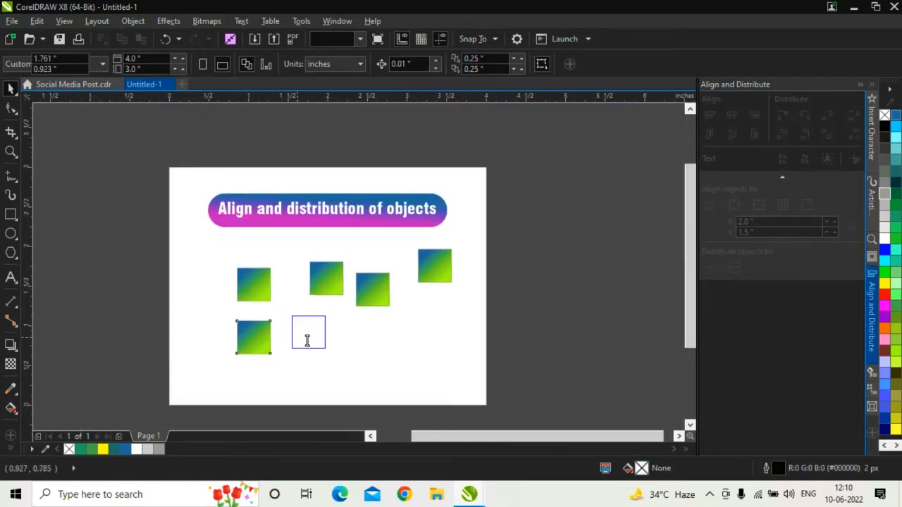
left_click_drag(307, 341, 303, 351)
left_click_drag(323, 309, 319, 290)
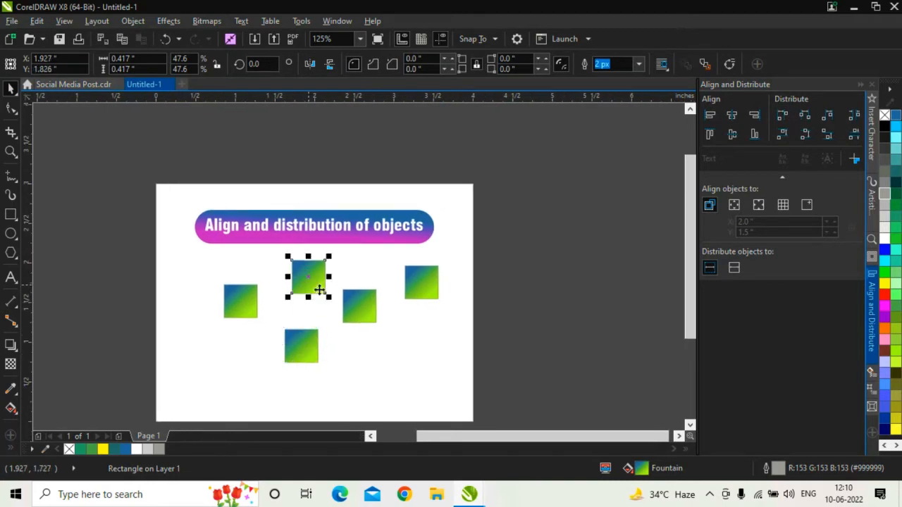
Step: Try top-aligning the leftmost square with the raised square below the title banner, and undo the alignment
scroll(284, 368, "up", 3)
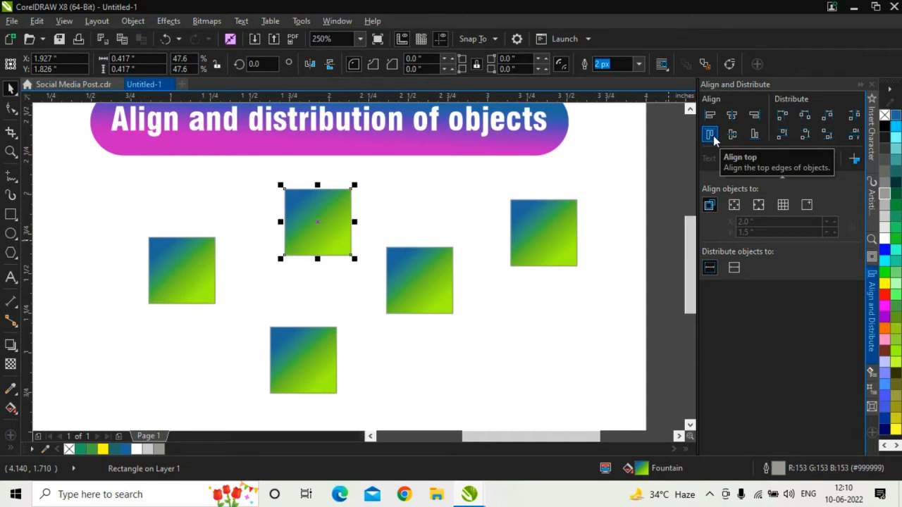
scroll(381, 283, "down", 3)
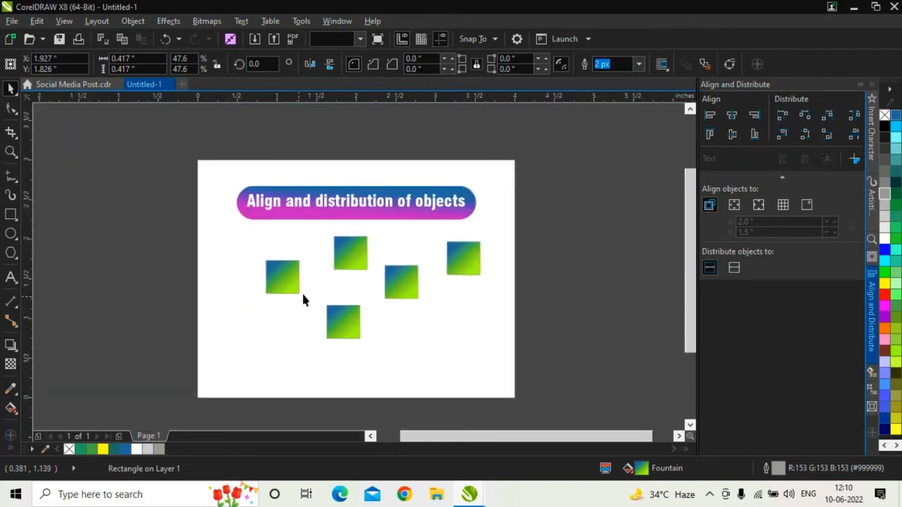
left_click(302, 298)
left_click(278, 294)
left_click(351, 268, "shift")
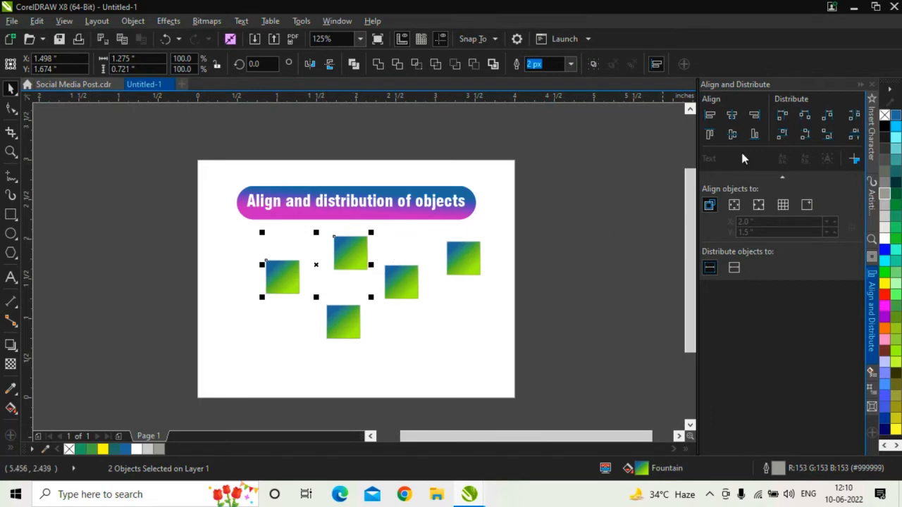
left_click(710, 134)
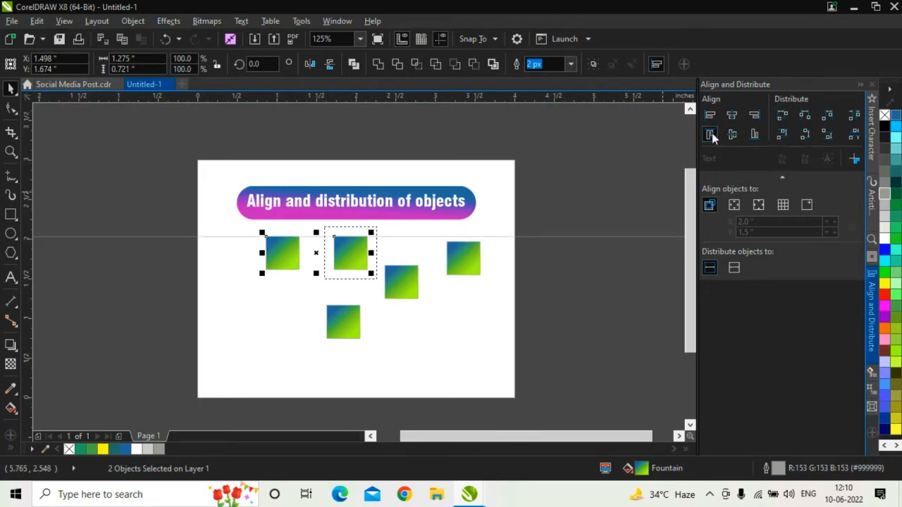
scroll(291, 268, "up", 3)
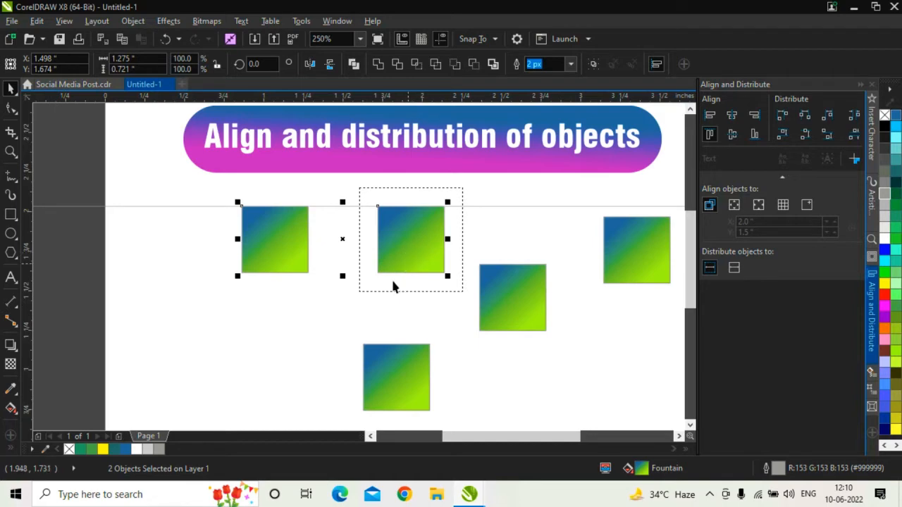
left_click(314, 332)
key("ctrl+z")
scroll(314, 348, "down", 1)
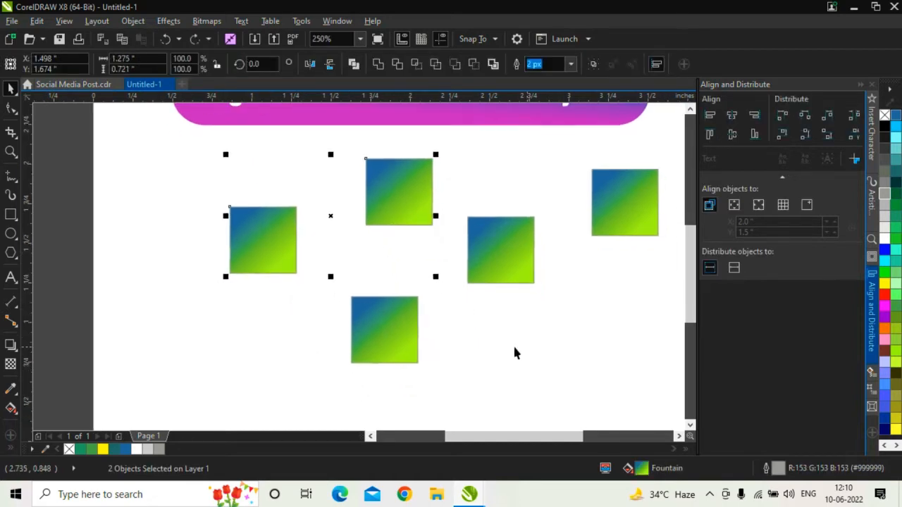
Step: Align the leftmost square's top edge with the lowest square, using the lowest one as the reference
left_click(392, 343)
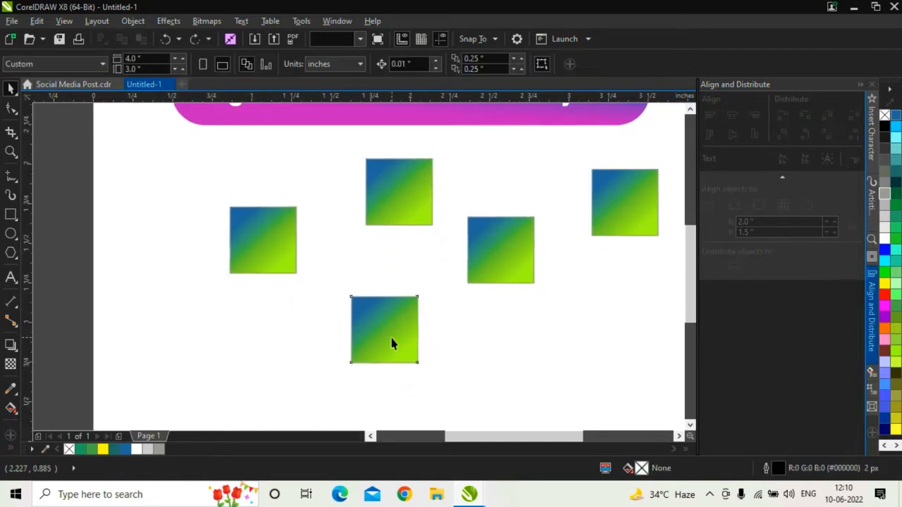
left_click(291, 269)
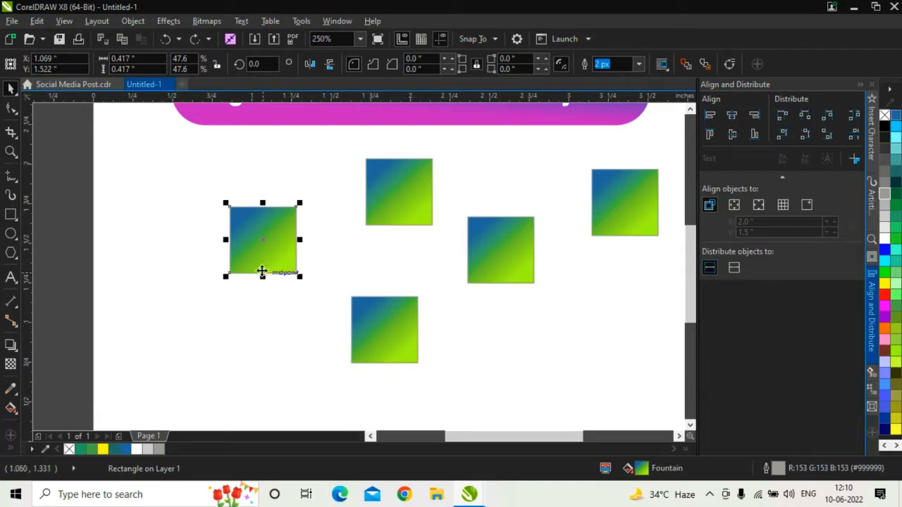
left_click(395, 339, "shift")
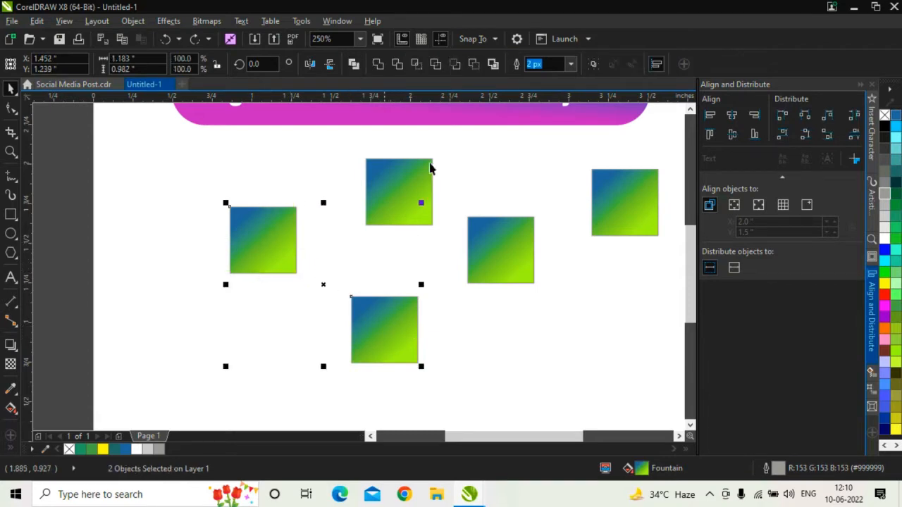
left_click(710, 134)
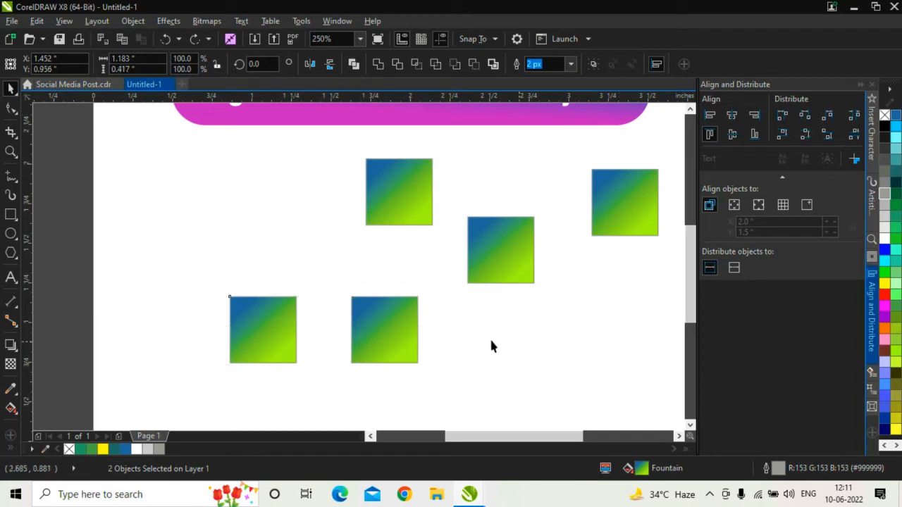
left_click(277, 201)
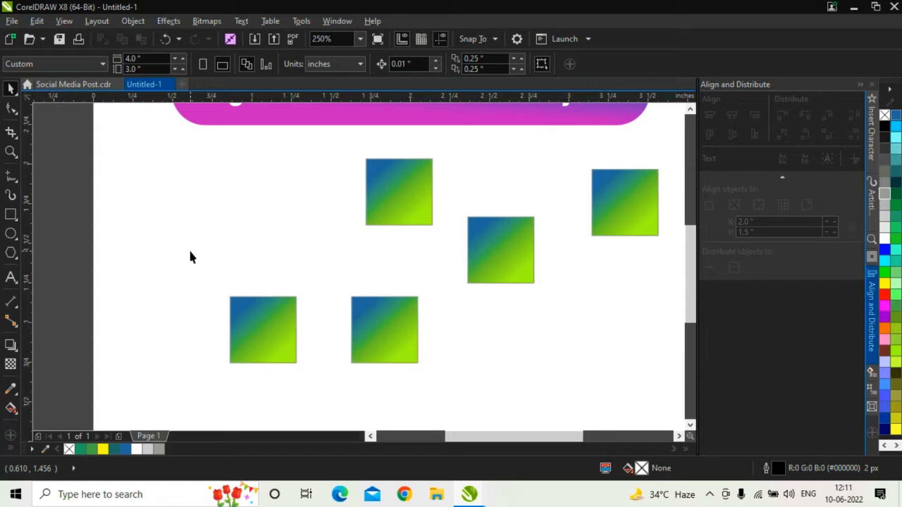
scroll(190, 251, "down", 1)
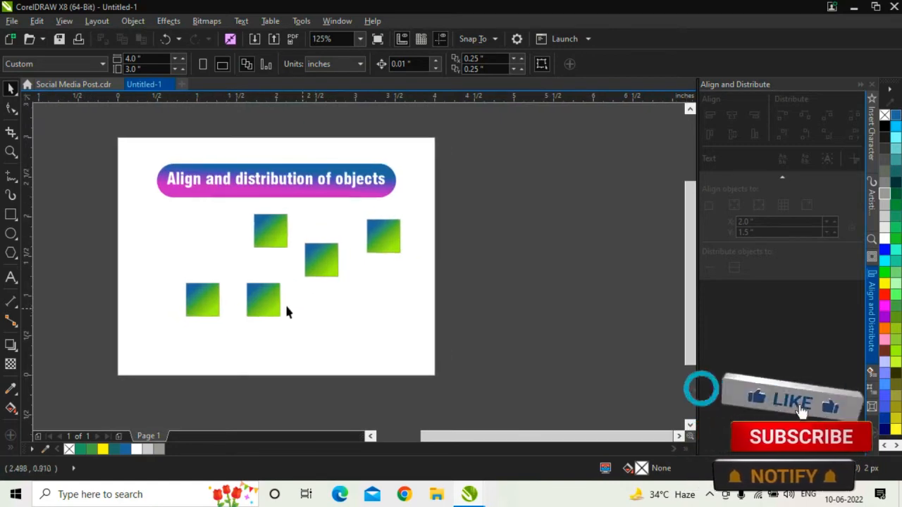
Step: Move the second square of the lower pair straight down by about 0.29 in so the pair is offset
left_click(271, 303)
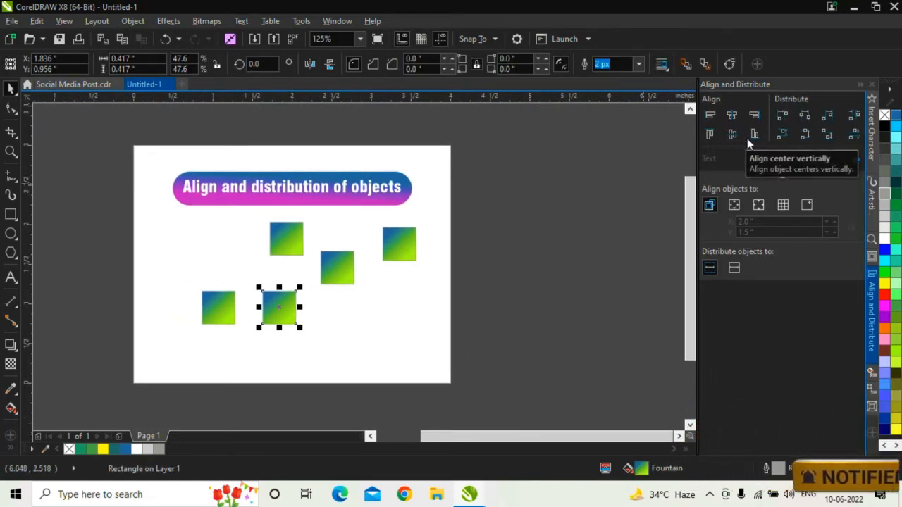
left_click(543, 290)
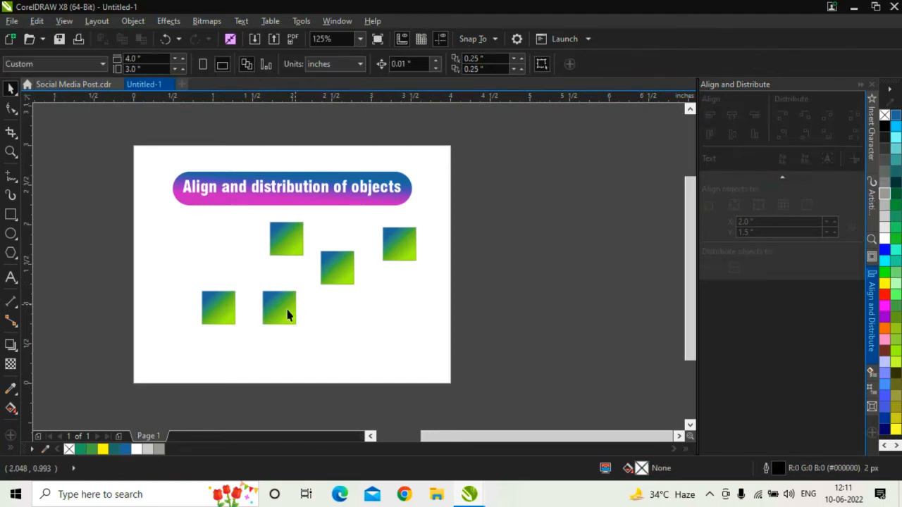
left_click(288, 315)
left_click_drag(280, 310, 275, 332)
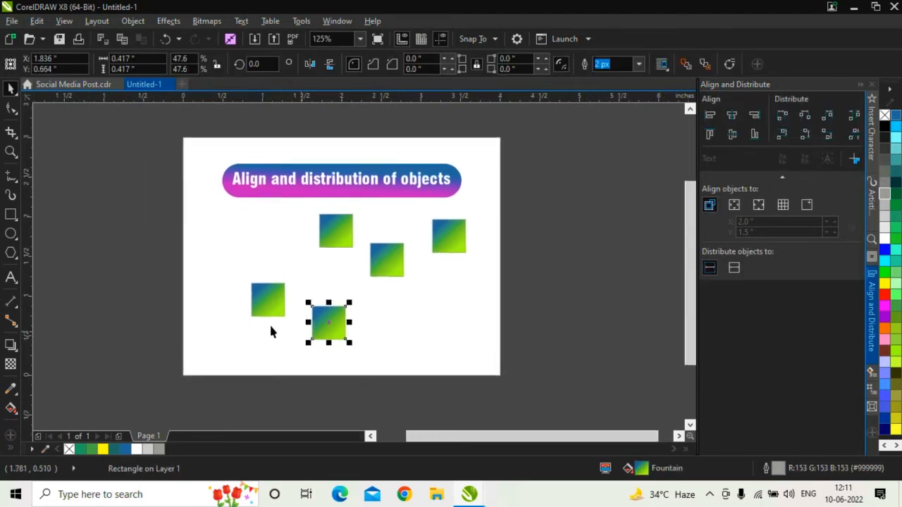
Step: Try bottom-aligning the leftmost square with the lowest square, and undo the alignment
scroll(271, 332, "up", 2)
left_click(288, 299)
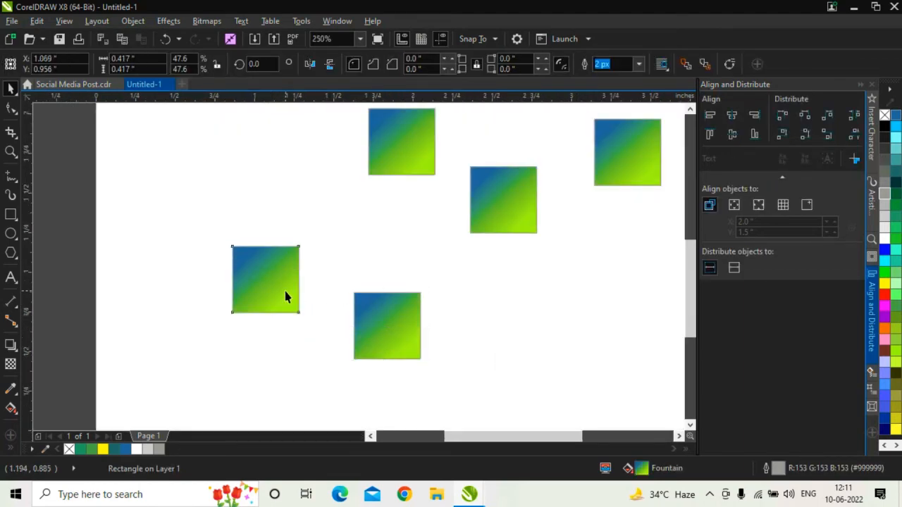
left_click(374, 305, "shift")
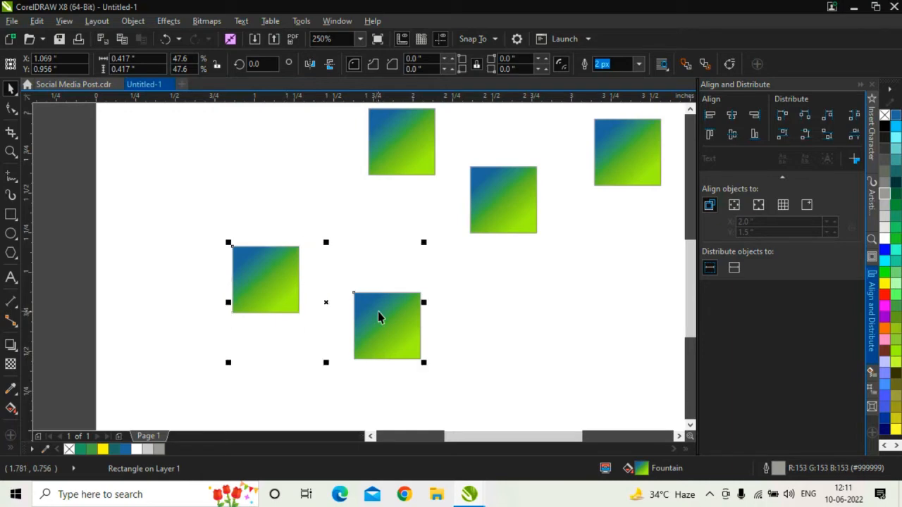
left_click(755, 135)
left_click(566, 282)
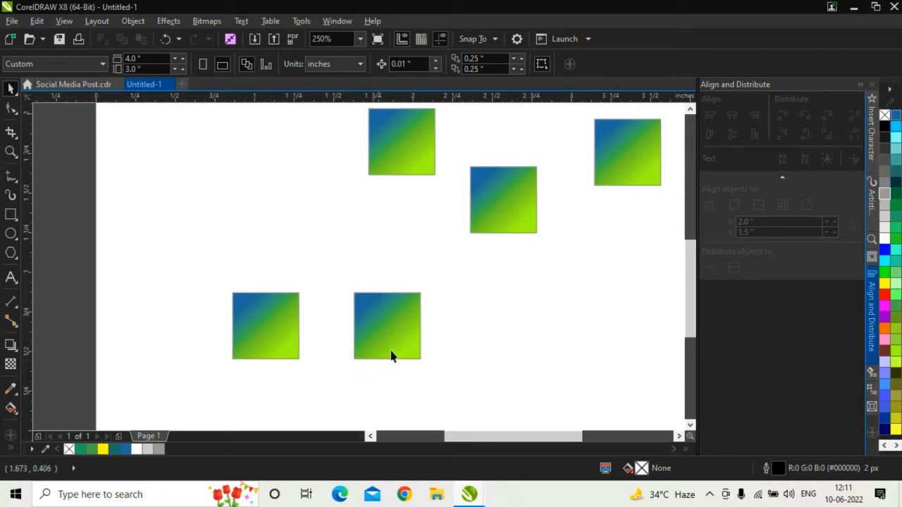
key("ctrl+z")
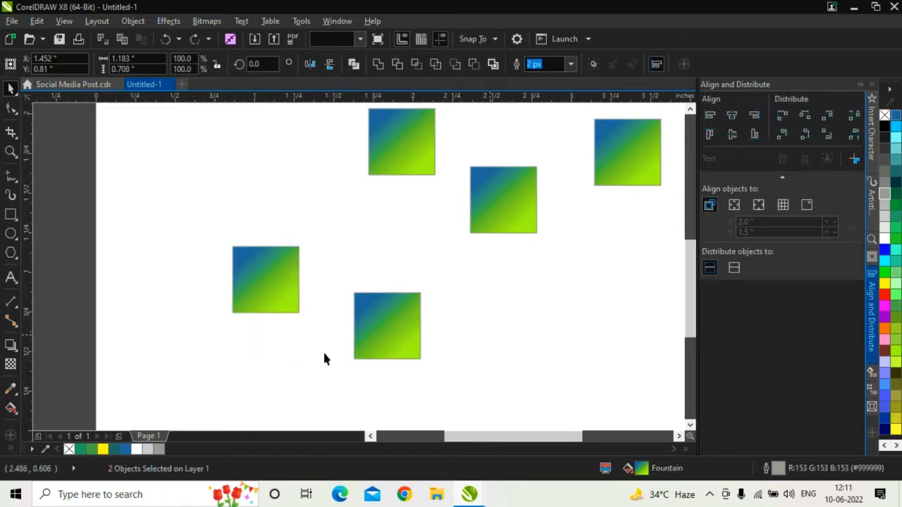
Step: Top-align the leftmost square with the offset lowest square, using the lowest one as the reference
left_click(323, 349)
left_click(266, 303)
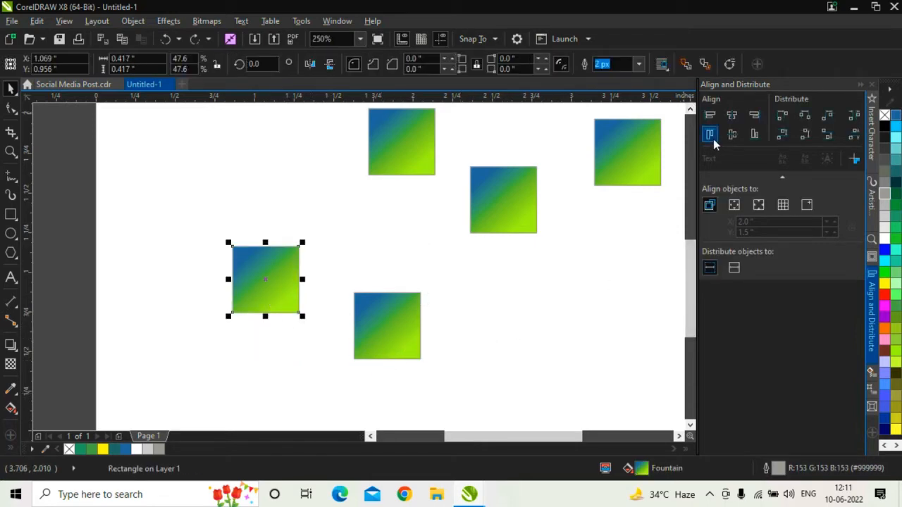
left_click(322, 283)
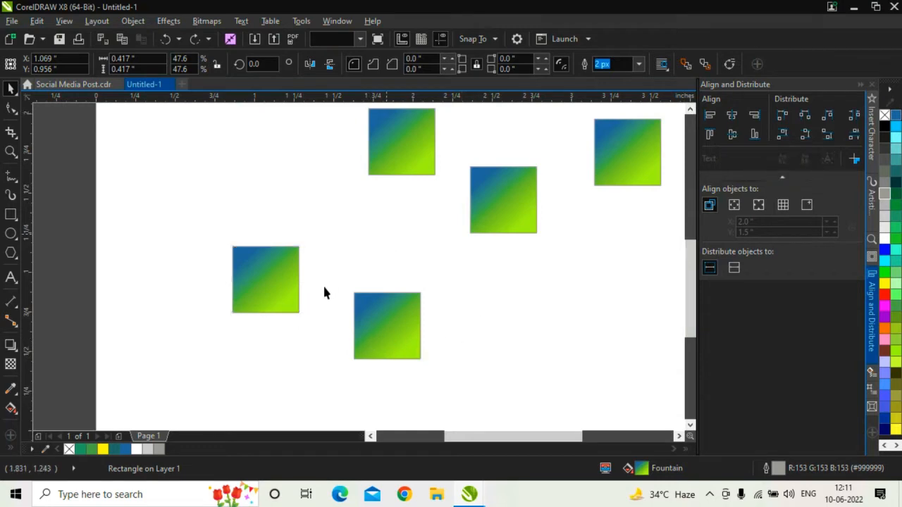
left_click(404, 311, "shift")
left_click(713, 134)
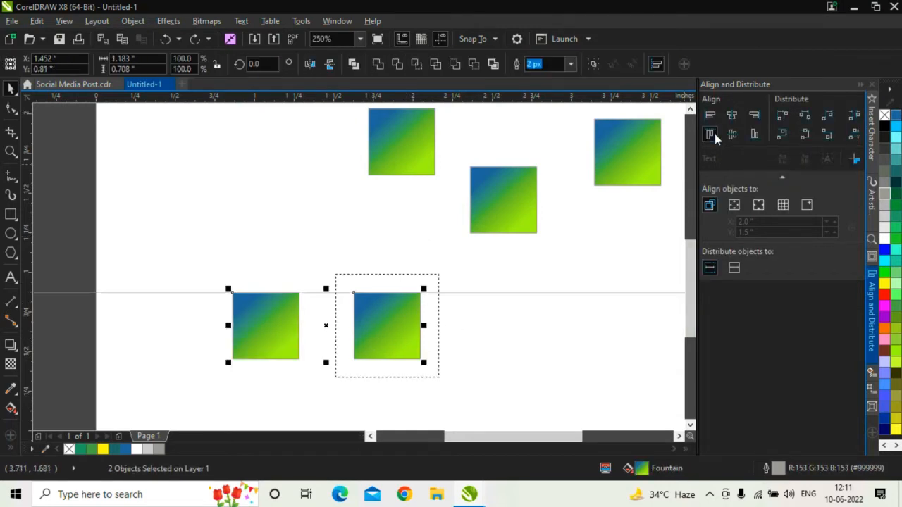
left_click(610, 255)
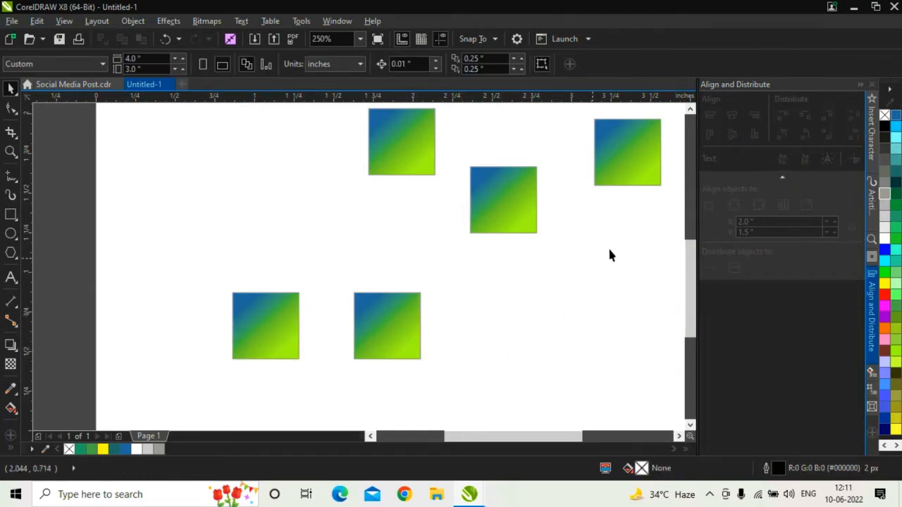
Step: Move the leftmost square up beside the upper squares, and shift the lowest square slightly down and to the right
left_click(414, 344)
left_click(348, 312)
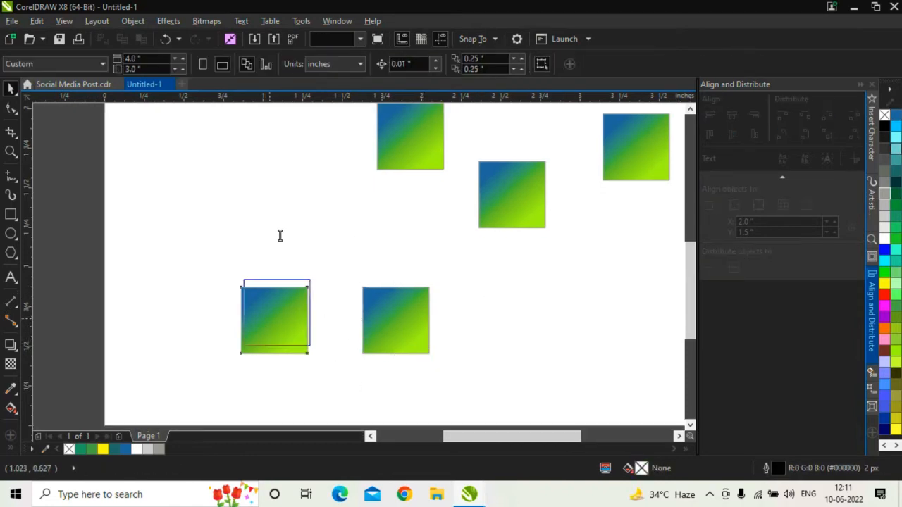
left_click_drag(280, 236, 253, 182)
left_click_drag(415, 304, 446, 324)
left_click(559, 317)
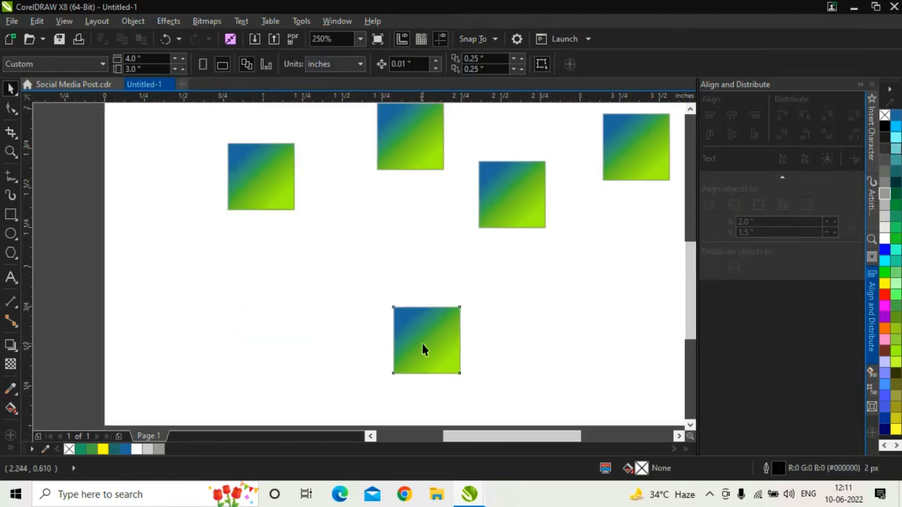
Step: Align the lowest square's center vertically with the leftmost square, using the leftmost one as the reference
left_click(423, 350)
left_click(272, 195, "shift")
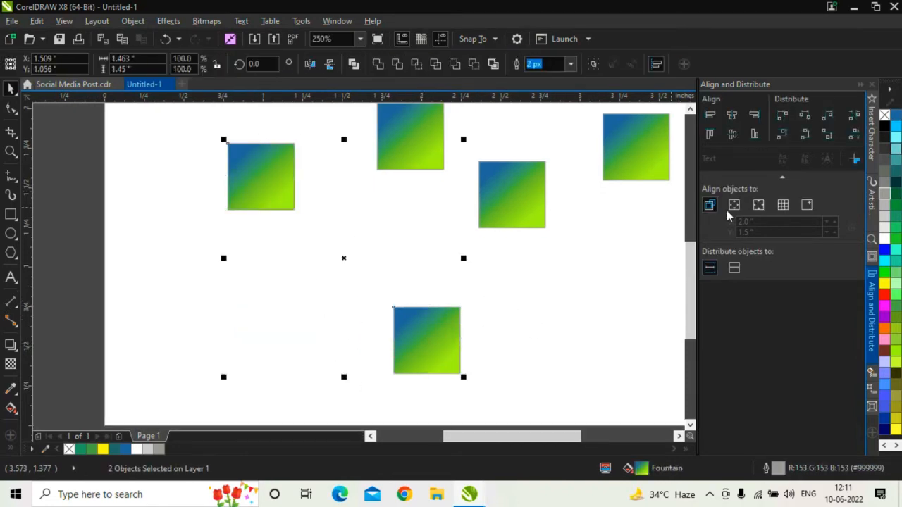
left_click(735, 135)
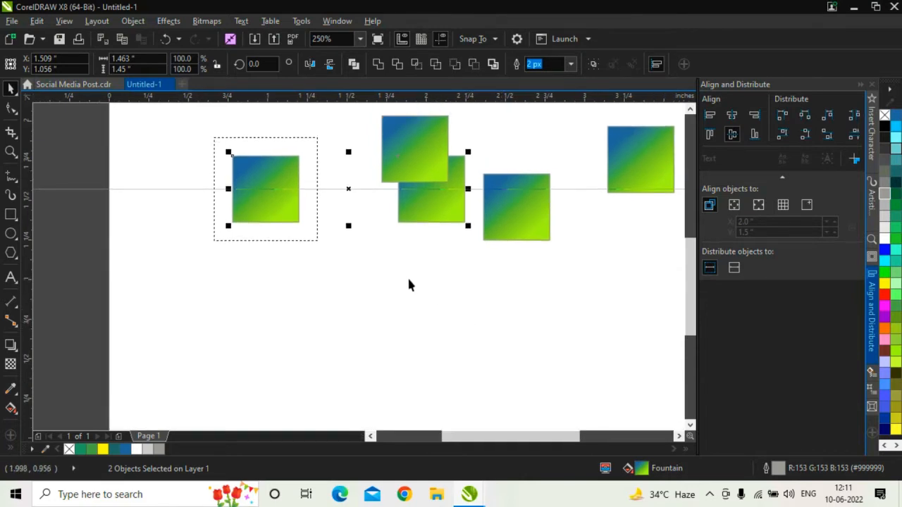
Step: Move the two center-aligned squares together down into the empty area below the other three squares, and deselect everything
scroll(406, 276, "down", 3)
scroll(404, 312, "up", 3)
left_click_drag(423, 312, 419, 361)
left_click(456, 332)
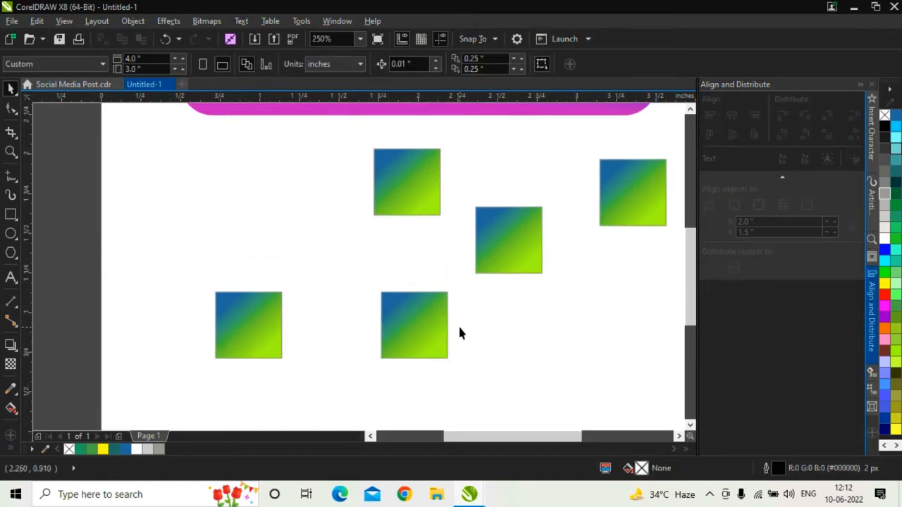
scroll(416, 351, "down", 3)
scroll(417, 350, "up", 3)
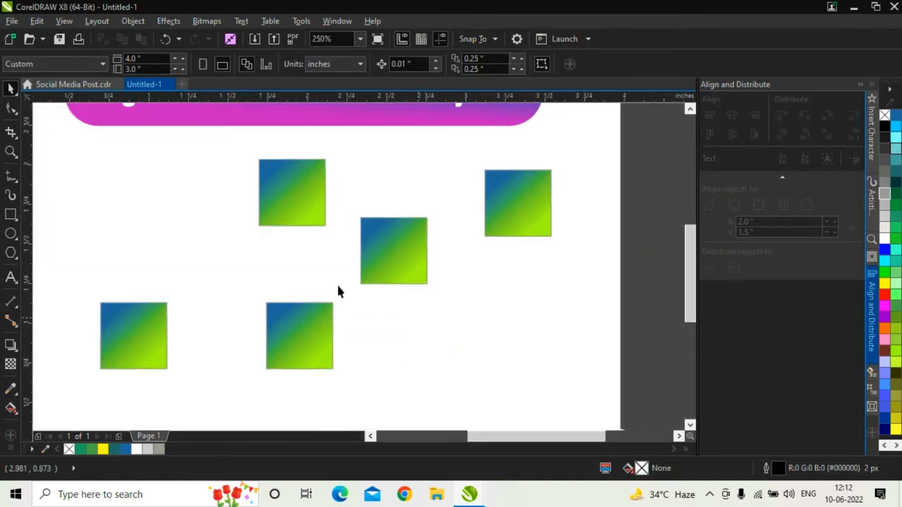
scroll(339, 289, "down", 3)
left_click(370, 270)
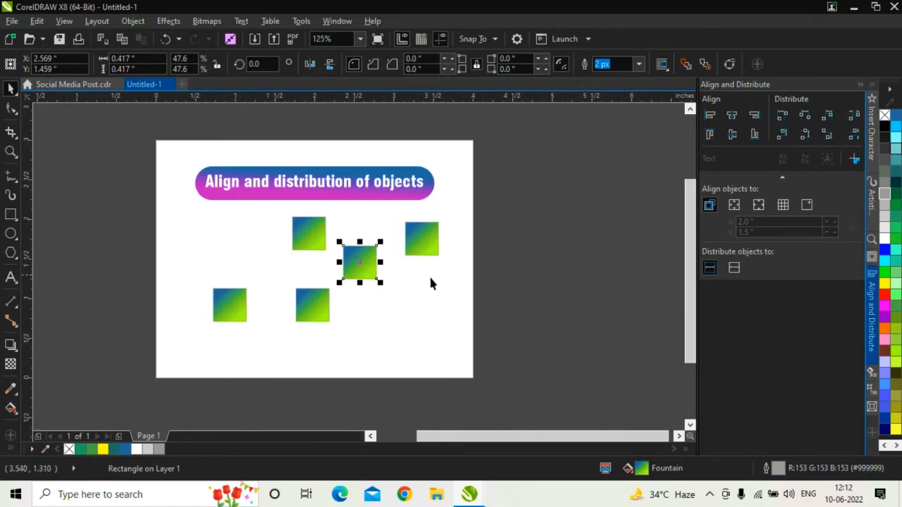
left_click(482, 258)
Step: Move the second square of the lower pair down and slightly left, to about X 1.84 in, Y 0.548 in
scroll(373, 351, "left", 1)
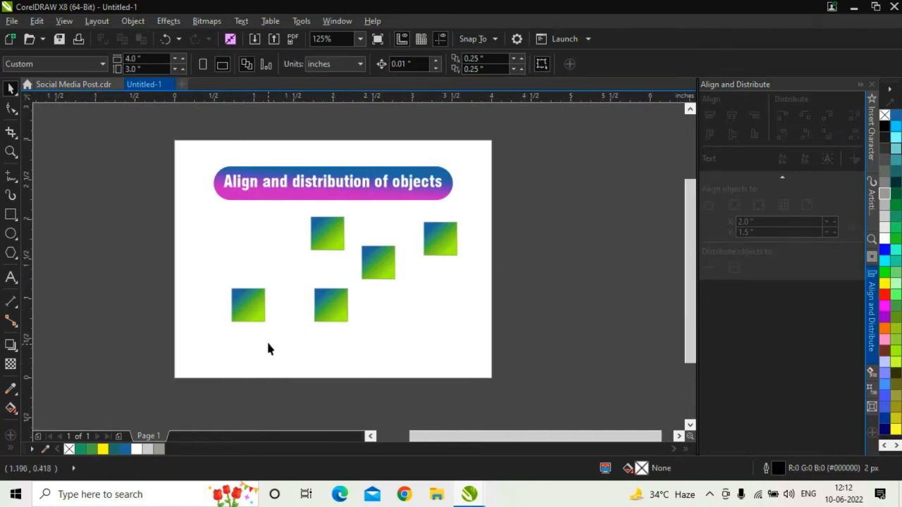
scroll(303, 318, "down", 3)
scroll(340, 285, "left", 2)
left_click_drag(366, 260, 355, 290)
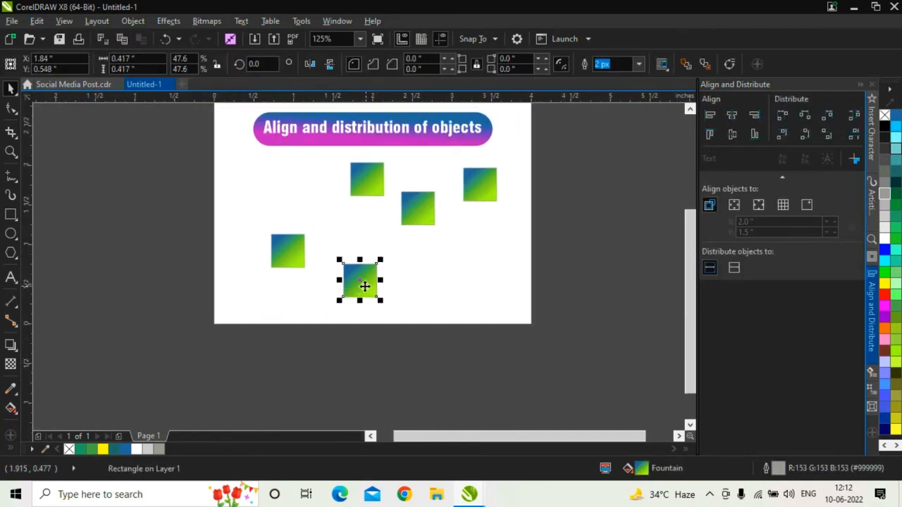
Step: Try left-aligning the two lower squares with the L alignment shortcut, and undo the alignment
left_click(256, 264)
left_click_drag(277, 273, 415, 359)
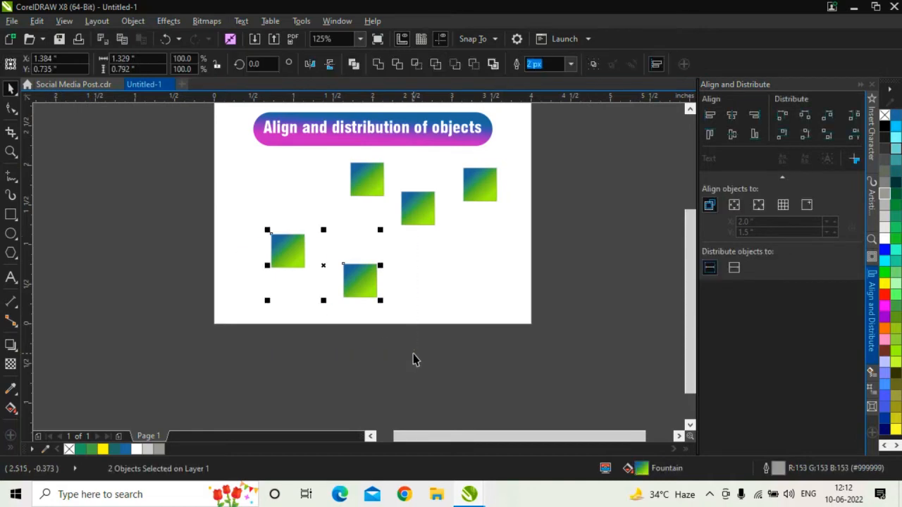
key("l")
left_click(230, 284)
scroll(237, 264, "up", 2)
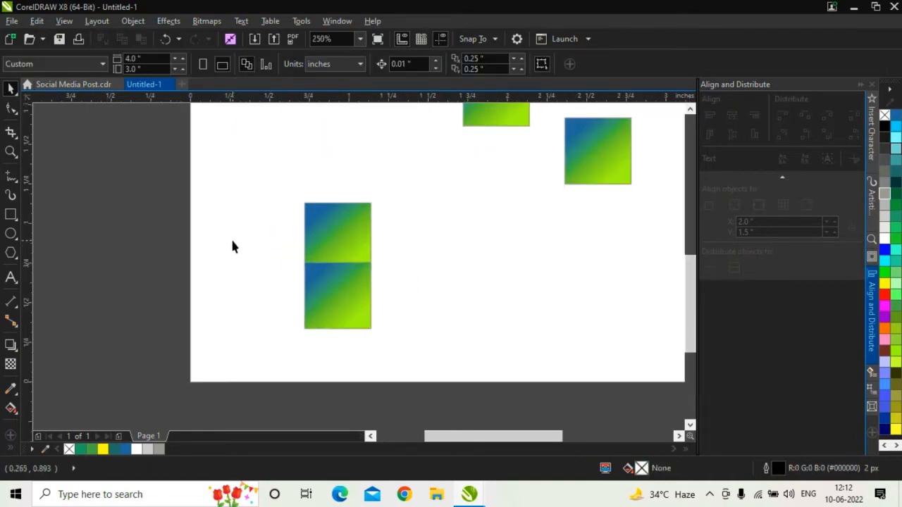
key("ctrl+z")
scroll(200, 264, "down", 2)
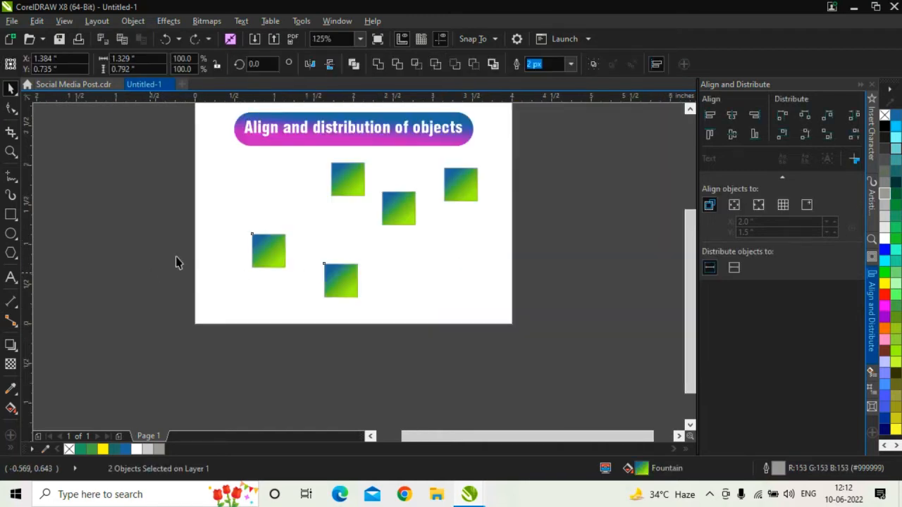
Step: Try lining up the lower pair's right square in one column with the left square as reference, and undo the alignment
left_click(200, 246)
left_click(339, 277)
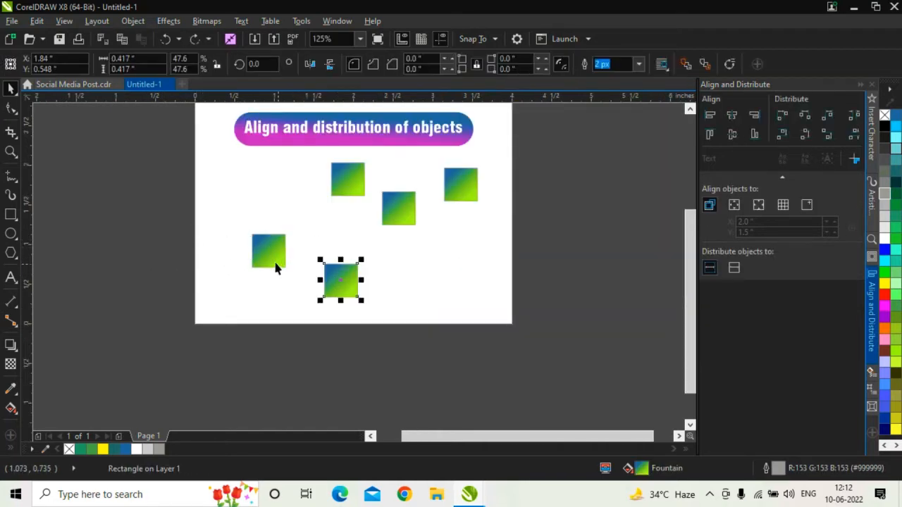
left_click(272, 262, "shift")
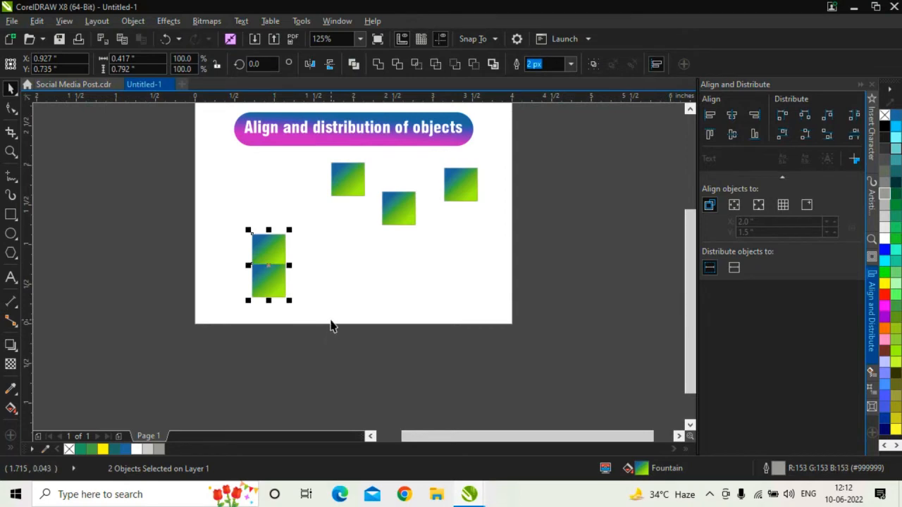
key("ctrl+z")
Step: Try center-aligning the lower pair's right square vertically onto the left square as reference, and undo the alignment
left_click(365, 282)
left_click(344, 282)
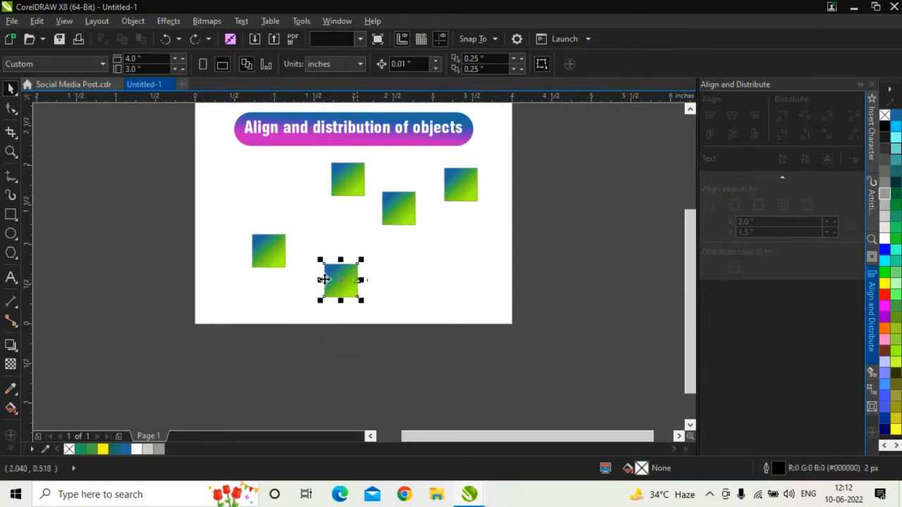
left_click(268, 258, "shift")
key("c")
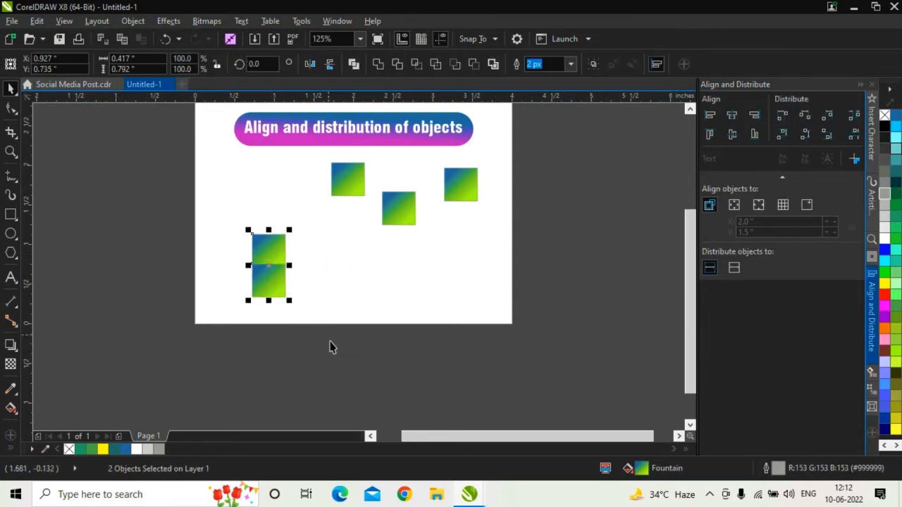
left_click(353, 374)
key("ctrl+z")
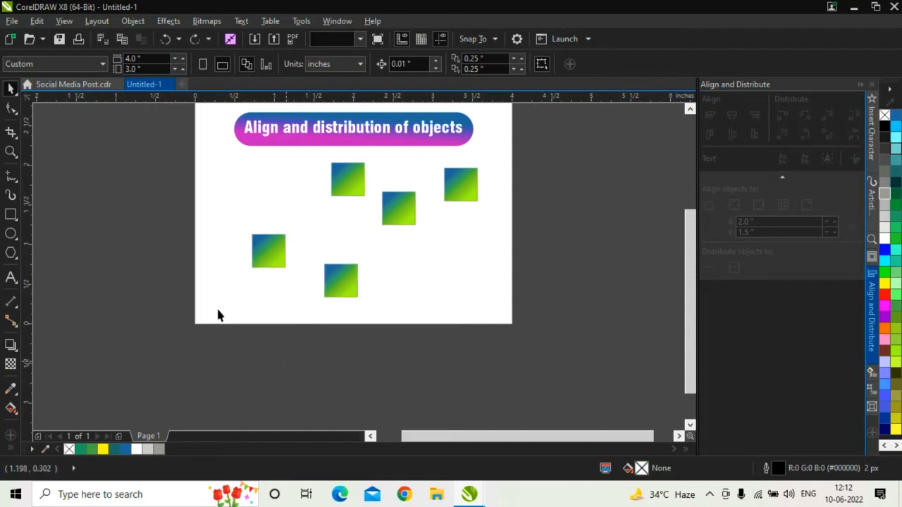
Step: Select both lower squares together with a marquee, try center-aligning them vertically, and undo the alignment
left_click_drag(177, 228, 398, 346)
key("c")
left_click(343, 365)
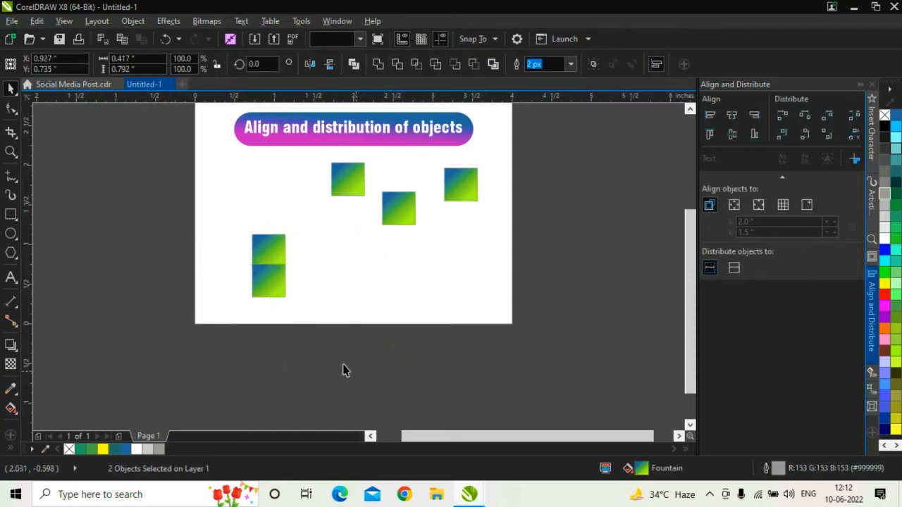
key("ctrl+z")
left_click(344, 374)
Step: Try center-aligning the lower pair's left square vertically onto the right square as reference, and undo the alignment
left_click(280, 261)
left_click(346, 286, "shift")
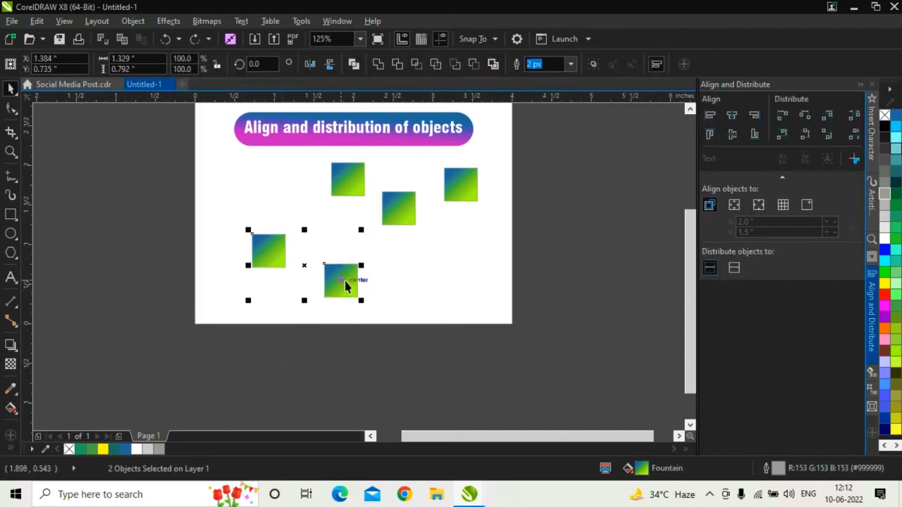
key("c")
left_click(365, 358)
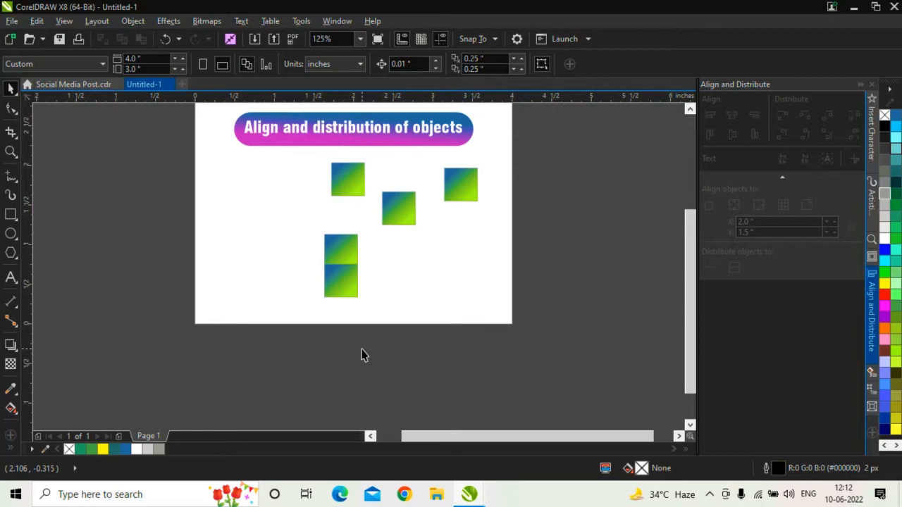
key("ctrl+z")
left_click(296, 322)
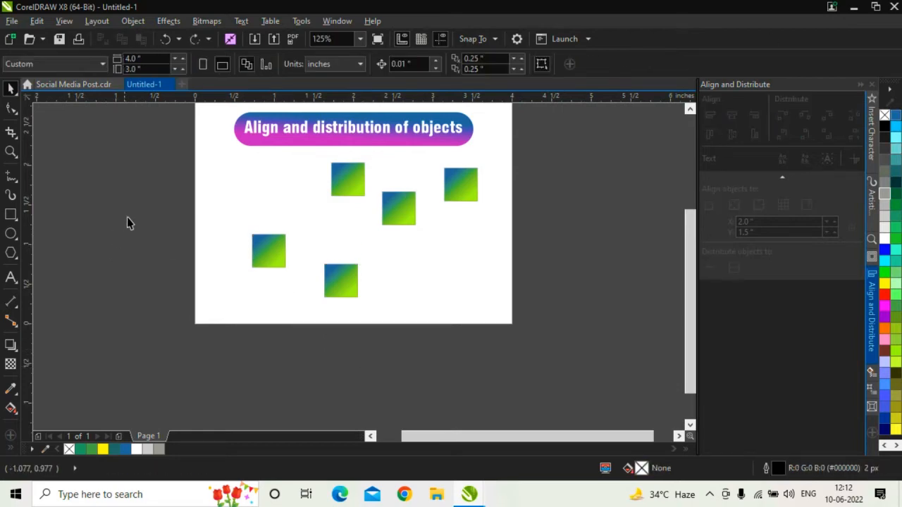
Step: Try left-aligning the lower pair's left square to the right square as reference, and undo the alignment
left_click_drag(127, 223, 447, 359)
left_click(343, 329)
left_click(263, 263)
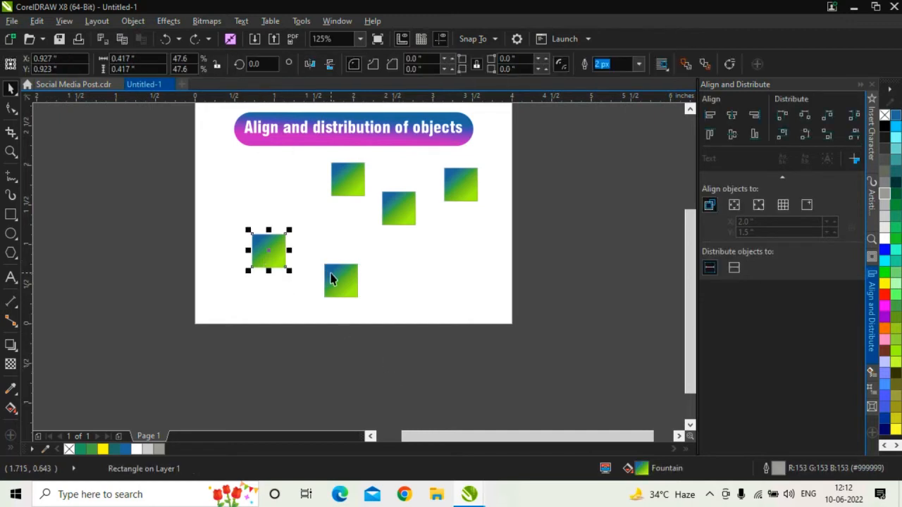
left_click(332, 279, "shift")
key("l")
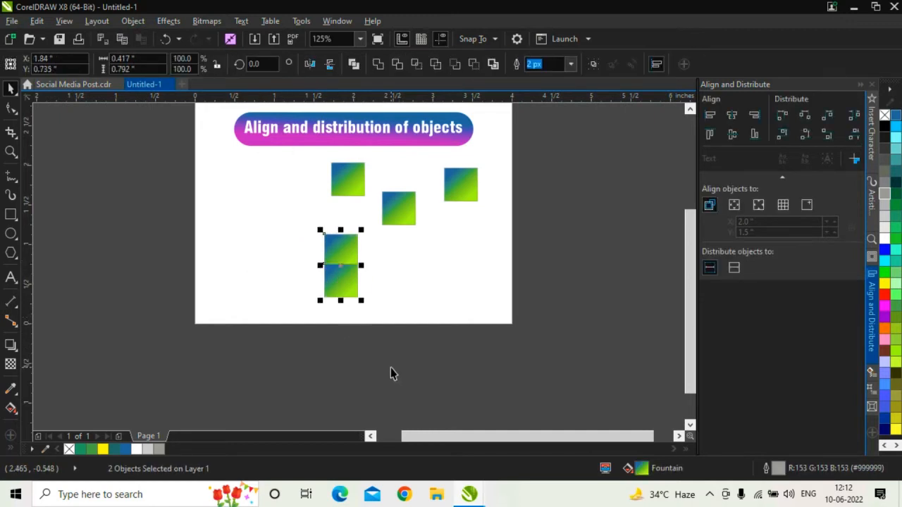
key("ctrl+z")
left_click(352, 310)
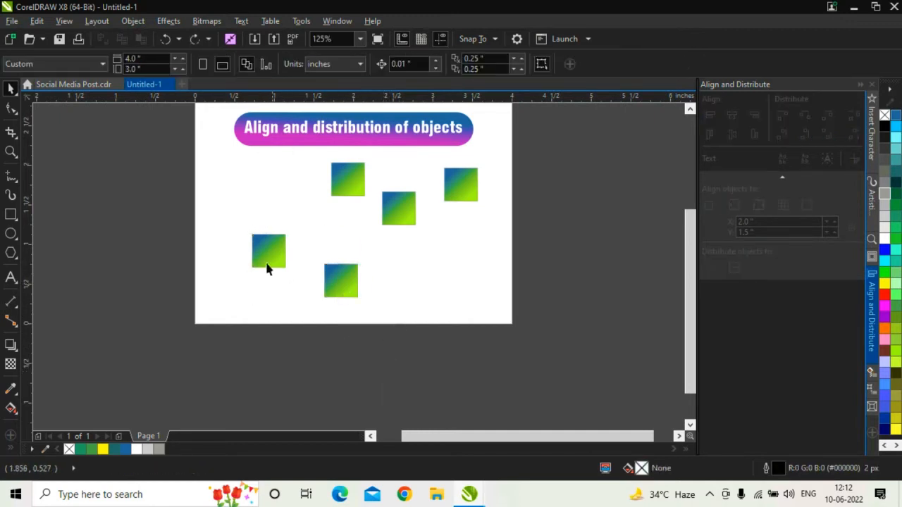
Step: Left-align the lower pair's right square with the left square, using the left one as the reference, and deselect both
left_click(340, 283)
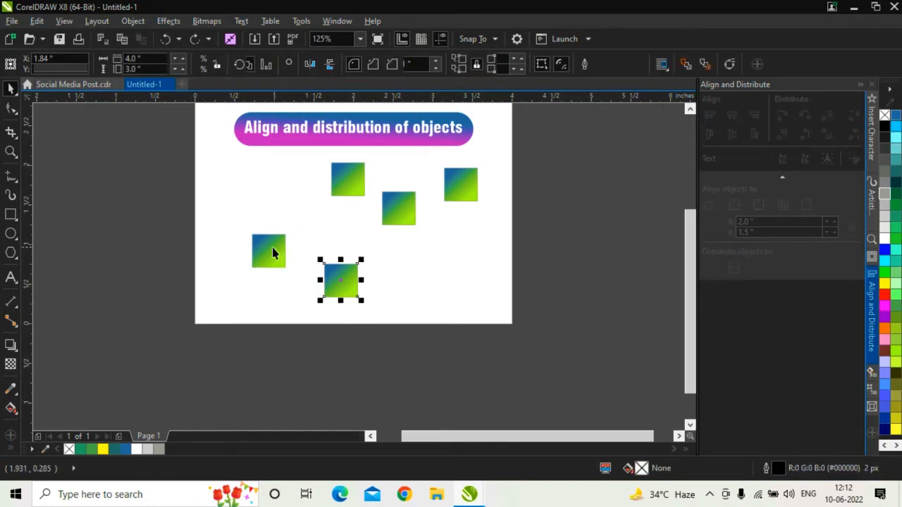
left_click(272, 253, "shift")
key("l")
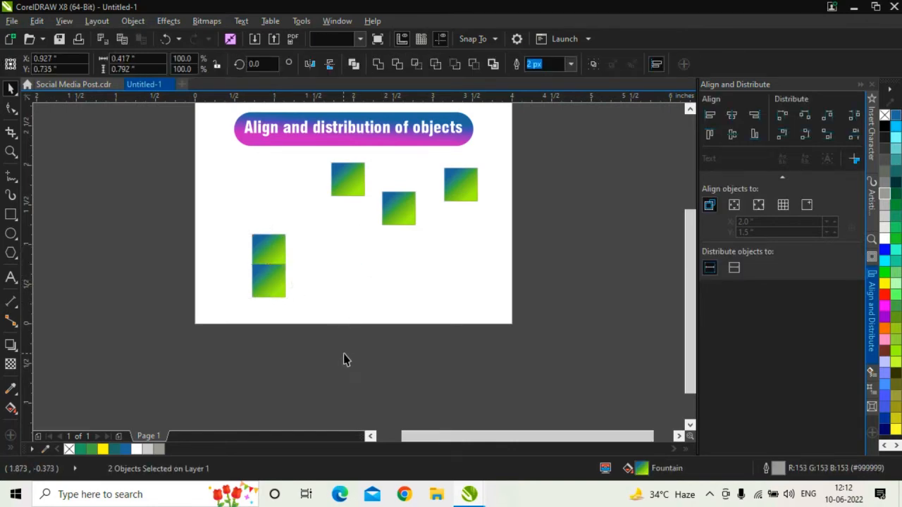
left_click(345, 360)
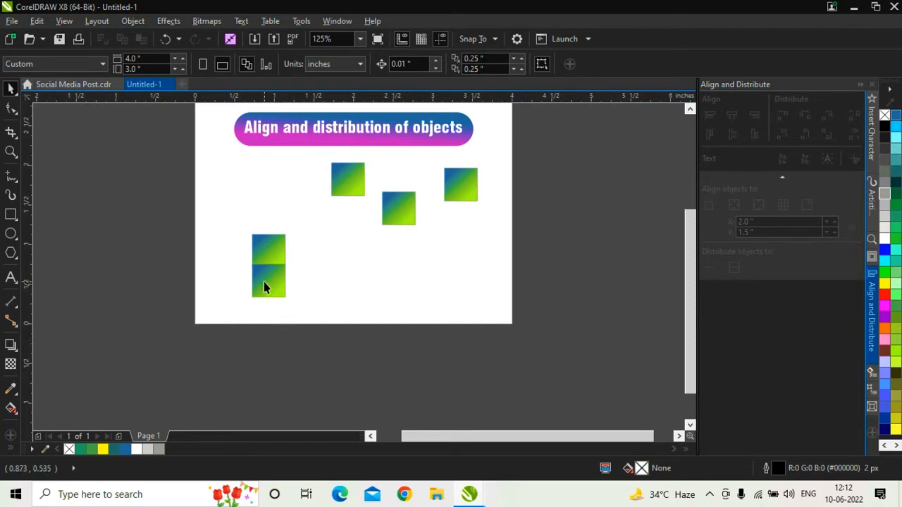
Step: Top-align the upper square of the stacked pair with the middle square of the upper group as reference
left_click(268, 263)
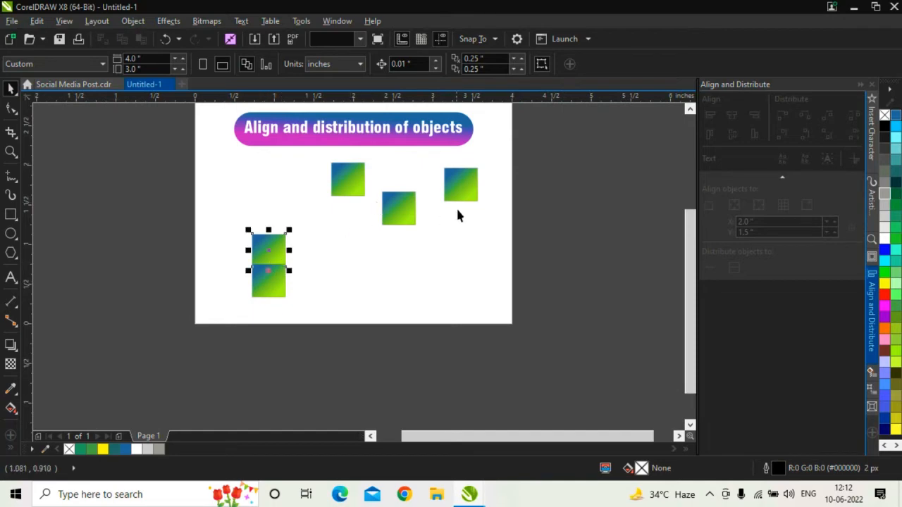
left_click(403, 224, "shift")
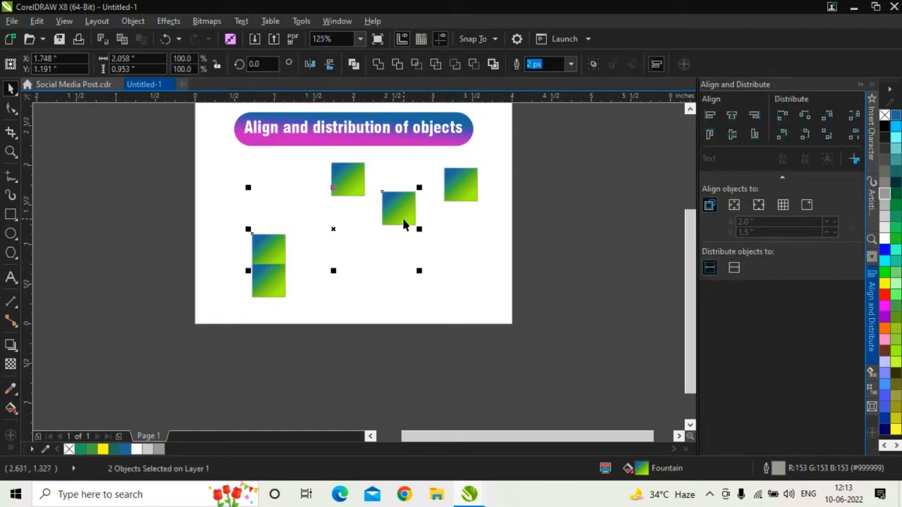
key("t")
left_click(491, 243)
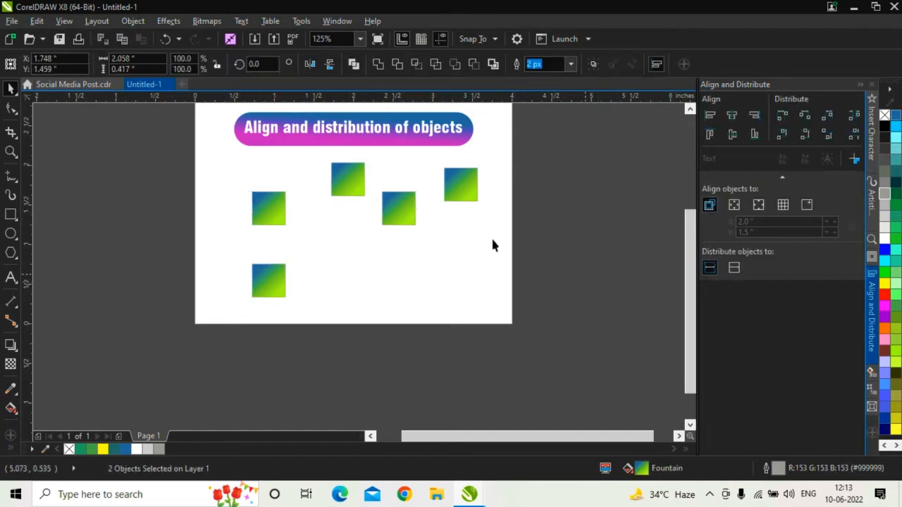
Step: Try moving the right one of the two top-aligned squares straight down, and undo the move
left_click_drag(400, 220, 398, 251)
key("ctrl+z")
left_click(430, 219)
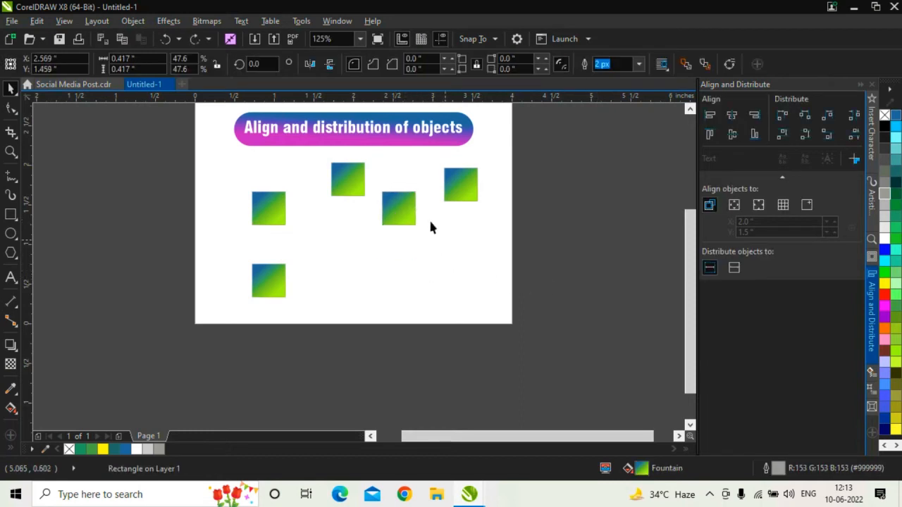
Step: Try left-aligning the two top-aligned squares, undo that alignment, and apply top alignment to them again
left_click(409, 211)
left_click(264, 217, "shift")
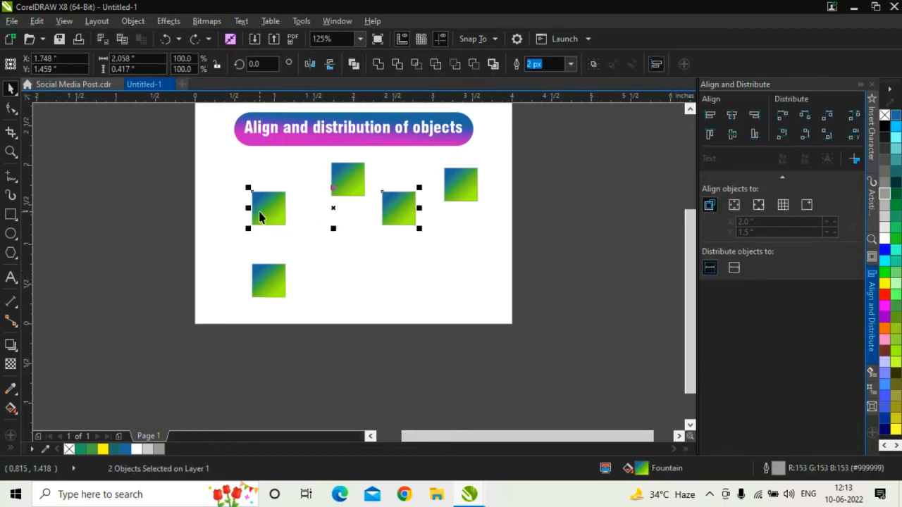
key("l")
key("ctrl+z")
key("t")
left_click_drag(584, 296, 583, 297)
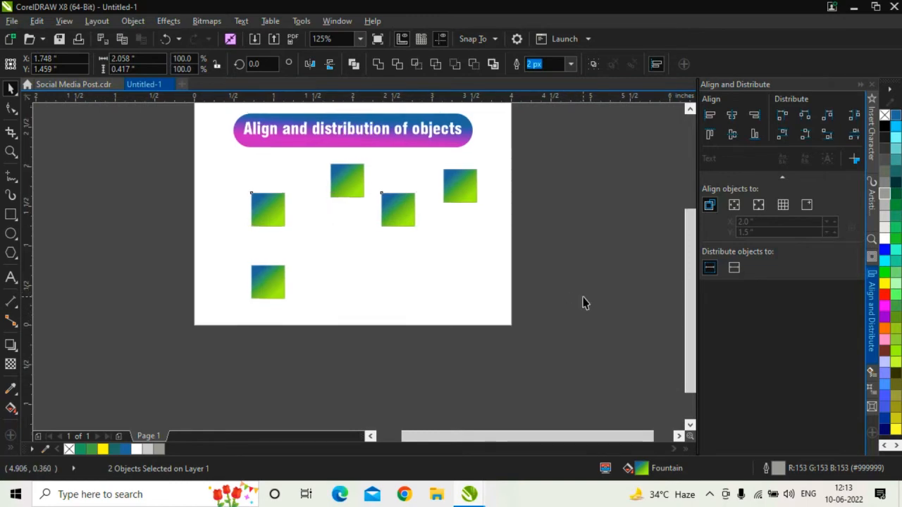
left_click(583, 297)
Step: Try top-aligning the lowest square with the right one of the two level squares, and undo the alignment
left_click(274, 204)
left_click(629, 281)
left_click(276, 290)
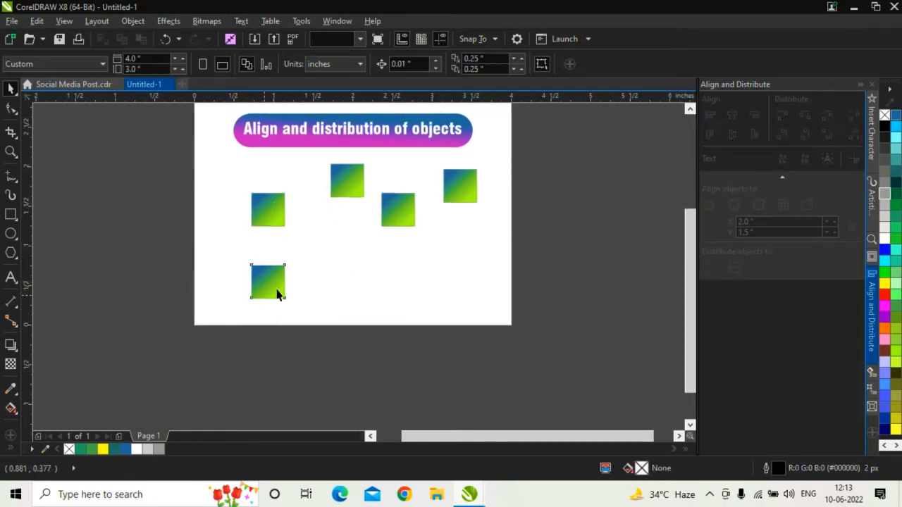
left_click(396, 224, "shift")
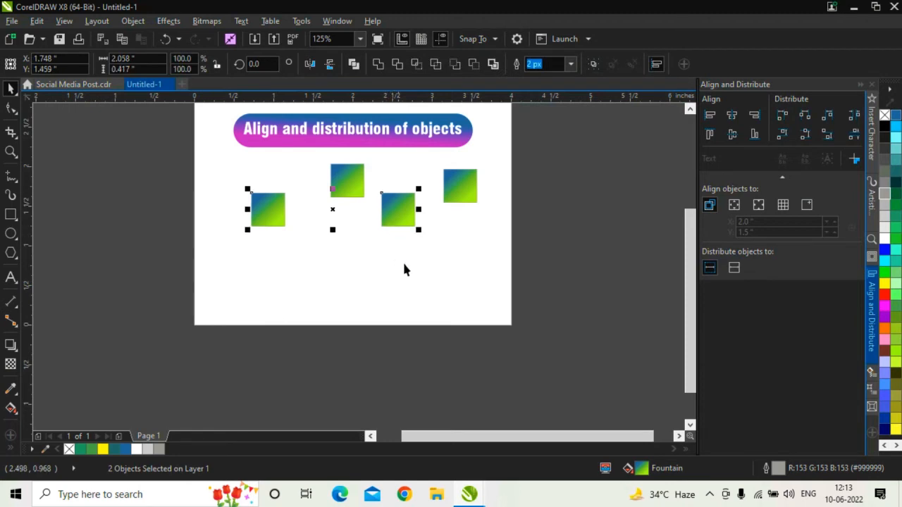
left_click(409, 219)
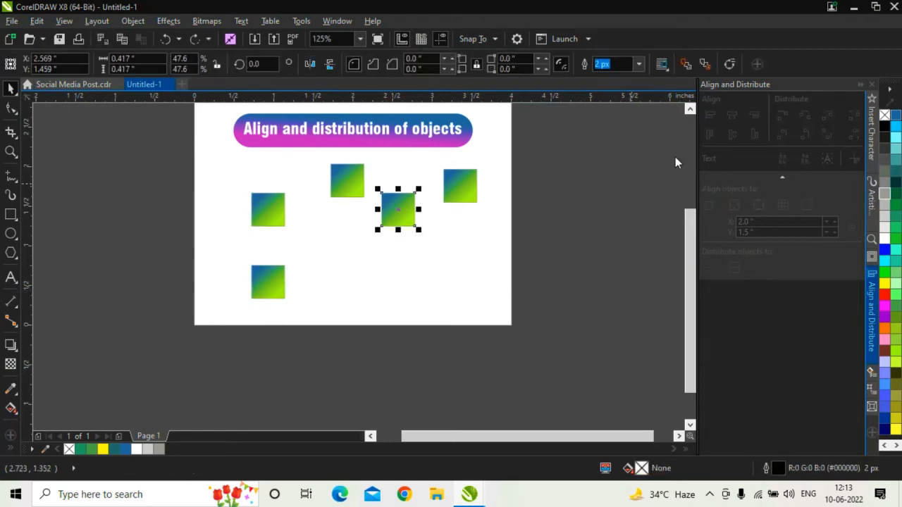
left_click(234, 284)
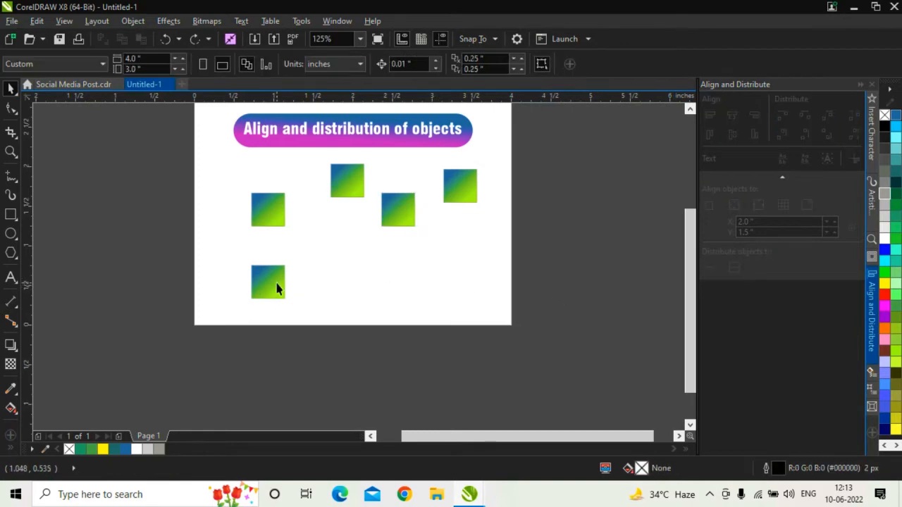
Step: Bottom-align the right one of the two level squares with the lowest square as reference, and deselect both
left_click(275, 288)
left_click(391, 221)
left_click(282, 285, "shift")
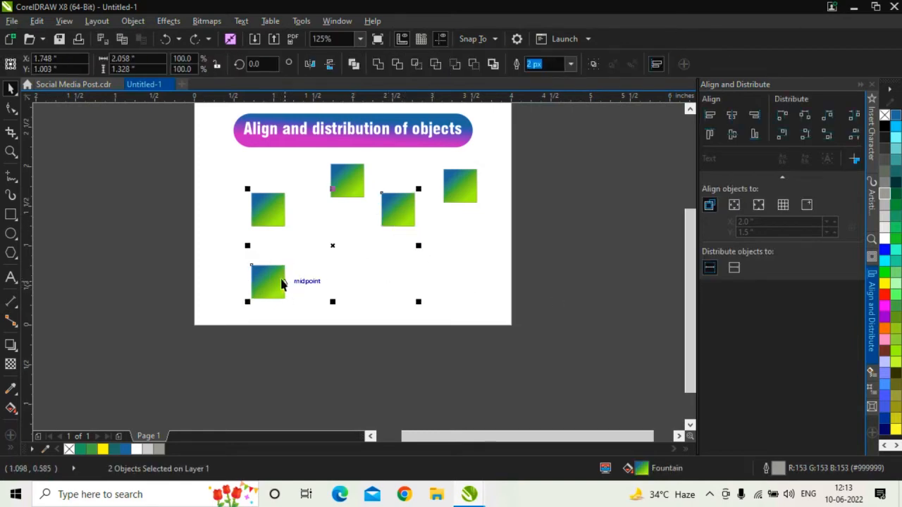
key("b")
left_click(560, 318)
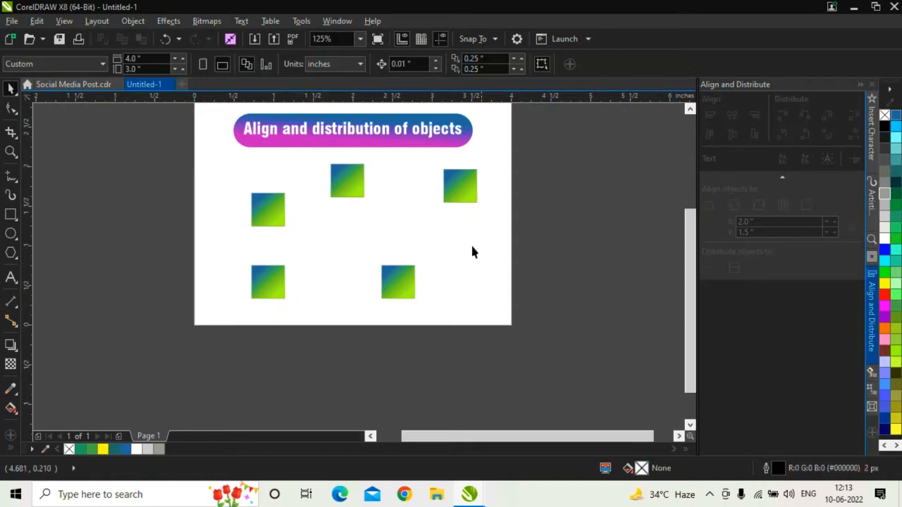
Step: Bottom-align the far-right upper square and the two bottom-row squares, using the lower-left square as reference
left_click(467, 202)
left_click(409, 277, "shift")
left_click(284, 293, "shift")
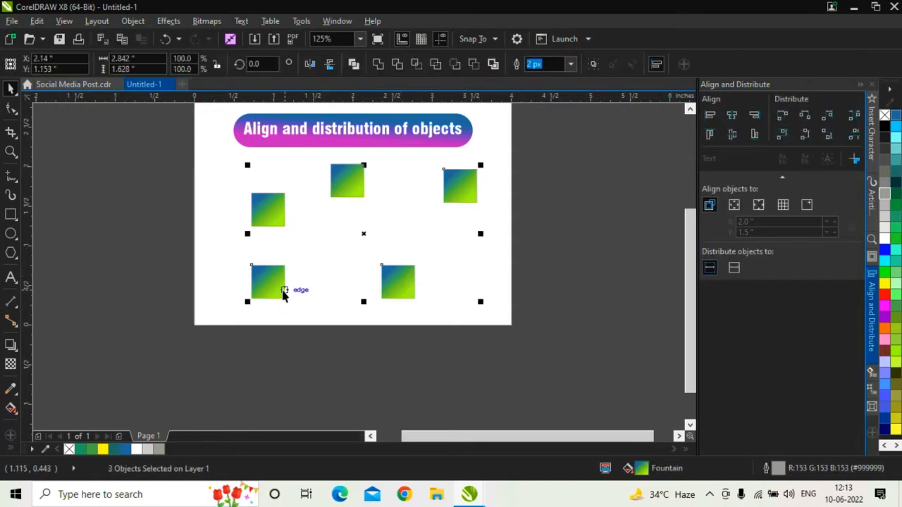
key("b")
left_click(549, 303)
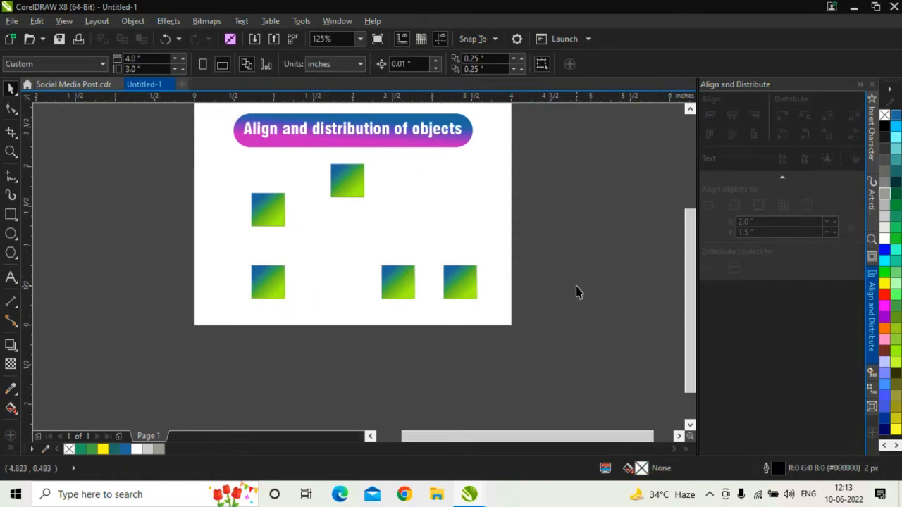
Step: Try left-aligning the three bottom-row squares, undo the alignment, and clear the selection
left_click_drag(520, 255, 191, 329)
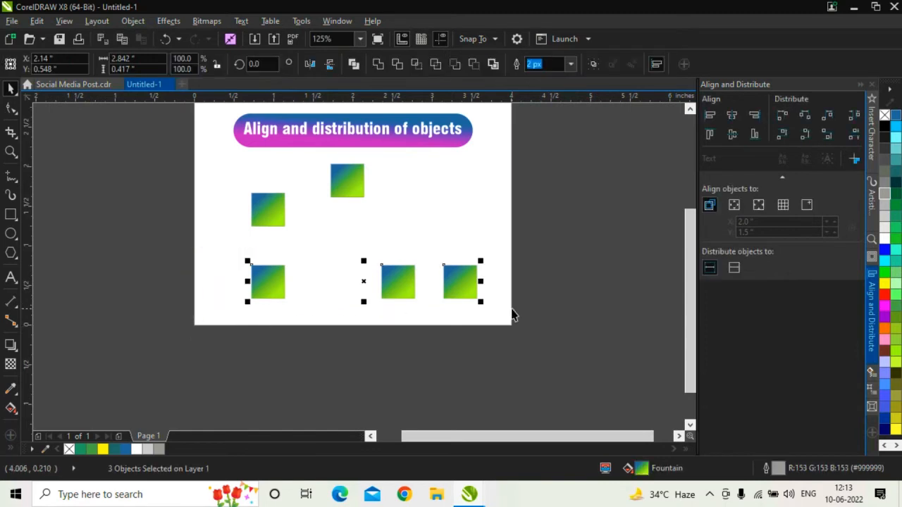
key("l")
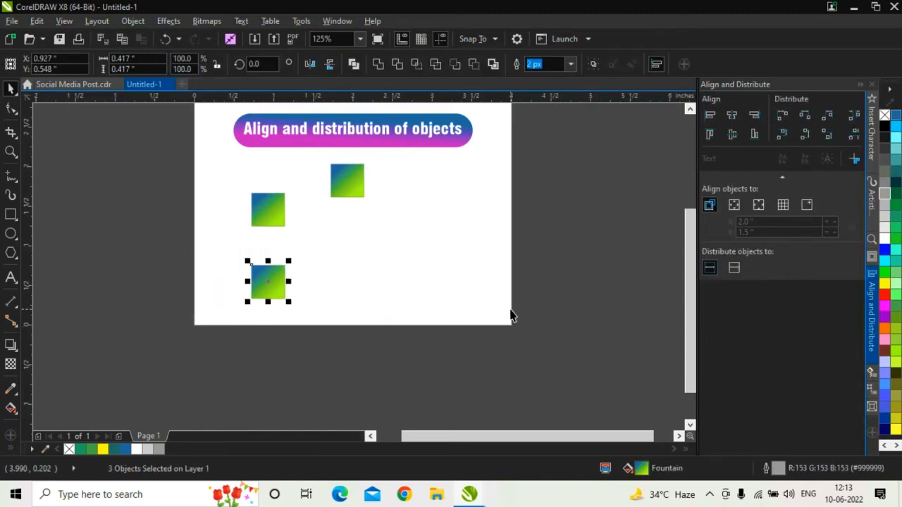
key("ctrl+z")
key("ctrl+shift+z")
key("ctrl+z")
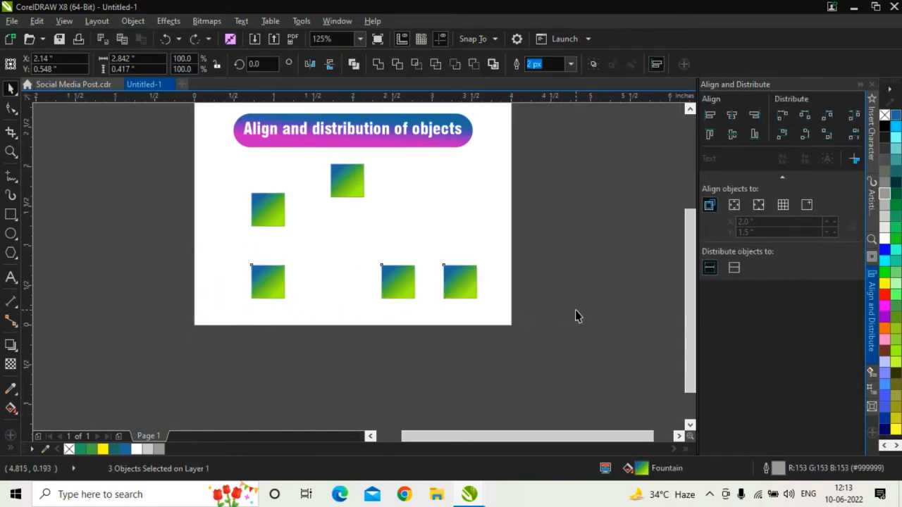
left_click(575, 310)
left_click_drag(552, 203, 193, 341)
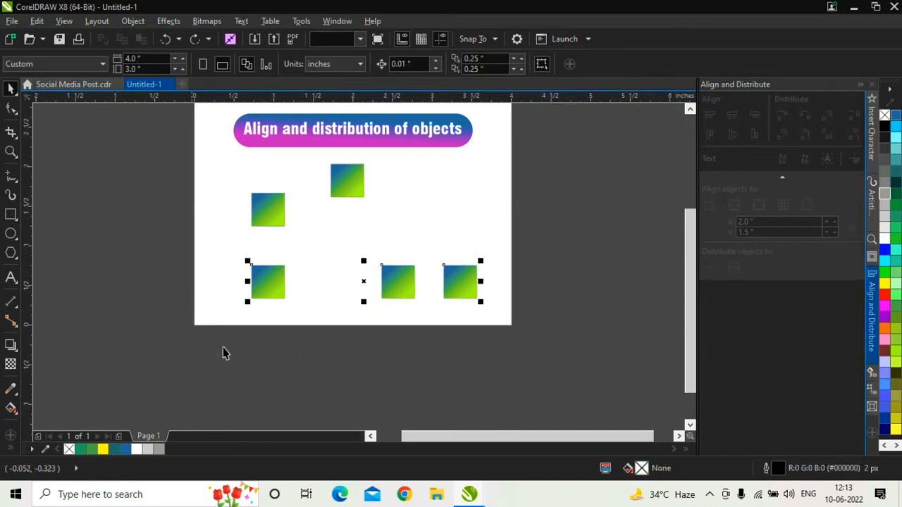
left_click(568, 317)
Step: Move the five squares off the page, three to its left side and two below its lower edge
scroll(470, 314, "down", 2)
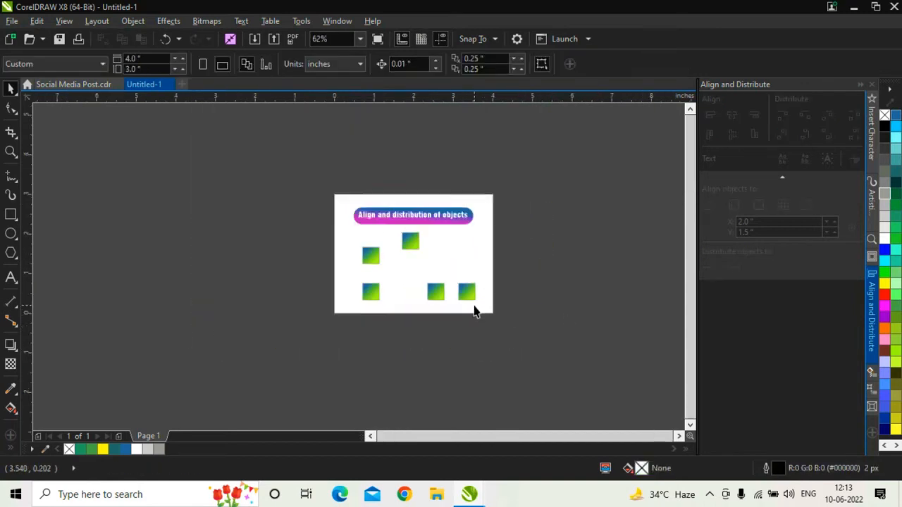
scroll(409, 237, "up", 2)
left_click_drag(589, 167, 274, 238)
left_click_drag(565, 165, 267, 265)
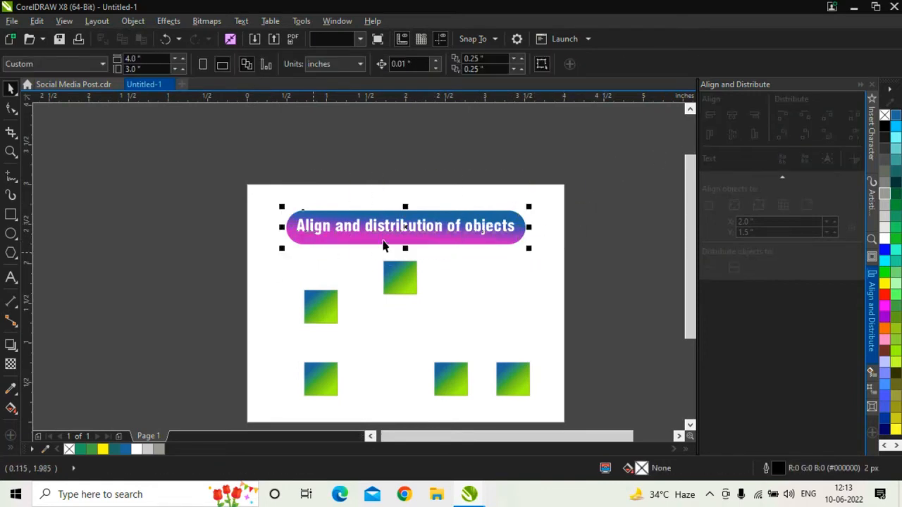
left_click_drag(459, 246, 446, 192)
left_click(314, 282)
left_click_drag(314, 268, 148, 258)
left_click_drag(397, 231, 118, 353)
left_click_drag(299, 335, 144, 407)
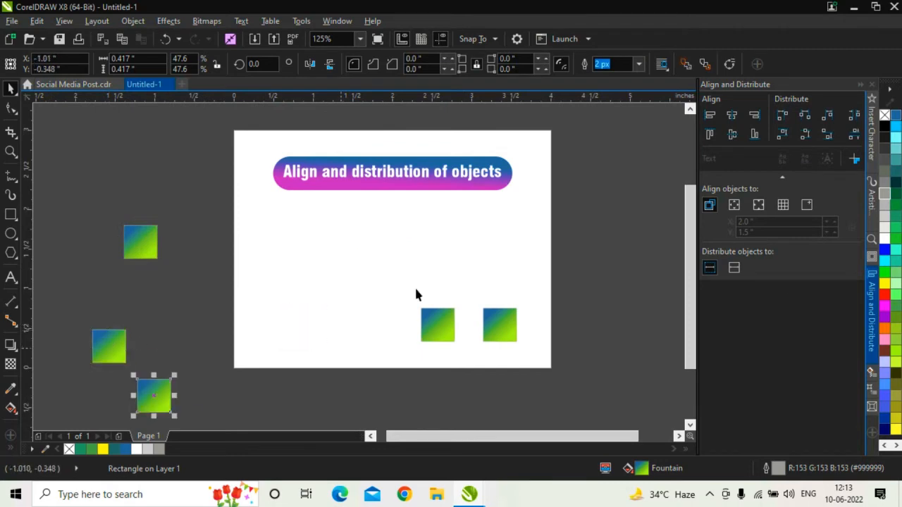
left_click_drag(337, 331, 305, 304)
left_click_drag(417, 293, 339, 370)
left_click_drag(482, 302, 524, 391)
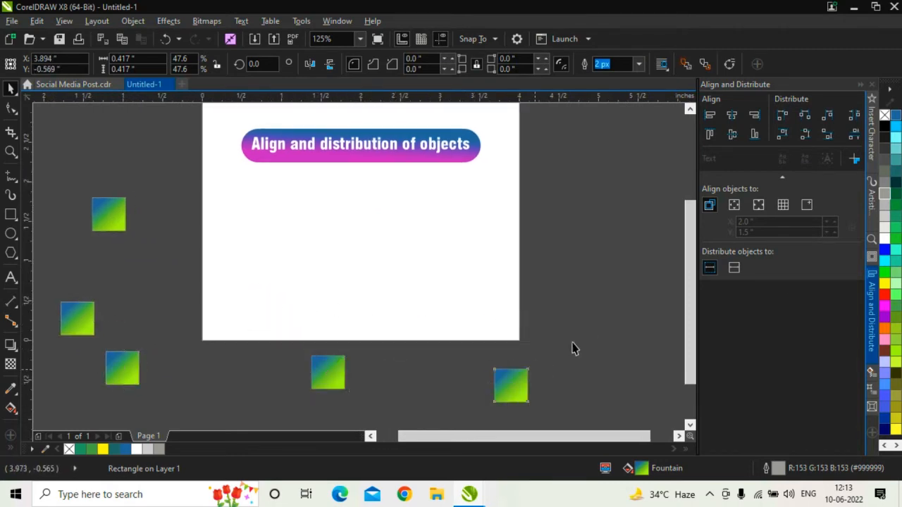
Step: Center the square near the page's lower-right corner on the page, and deselect it
left_click(503, 384)
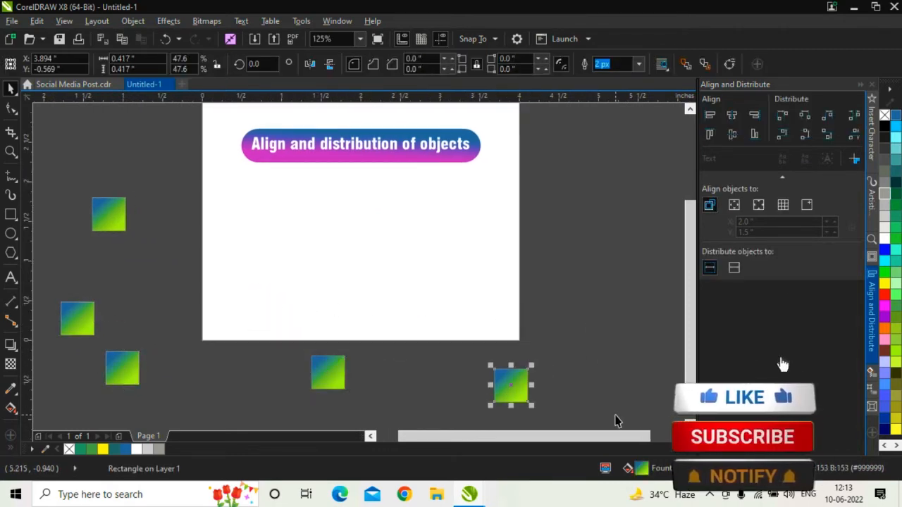
key("p")
left_click(367, 242)
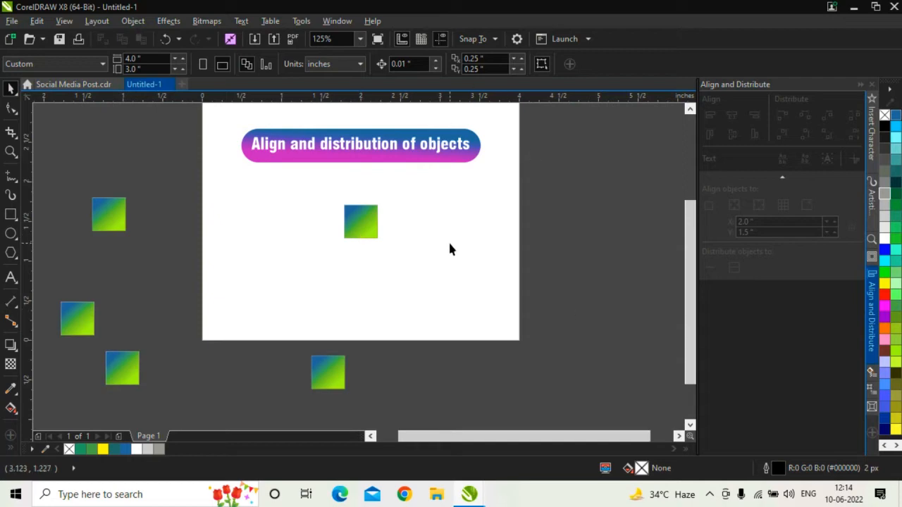
Step: Move the three squares lying left of the page together onto the page area, beneath the title banner
scroll(407, 210, "down", 2)
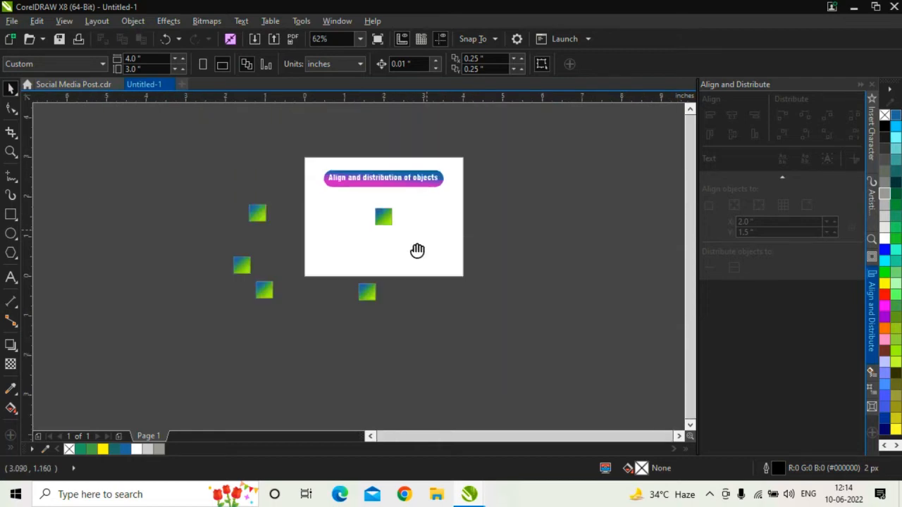
scroll(416, 250, "up", 2)
scroll(247, 264, "down", 2)
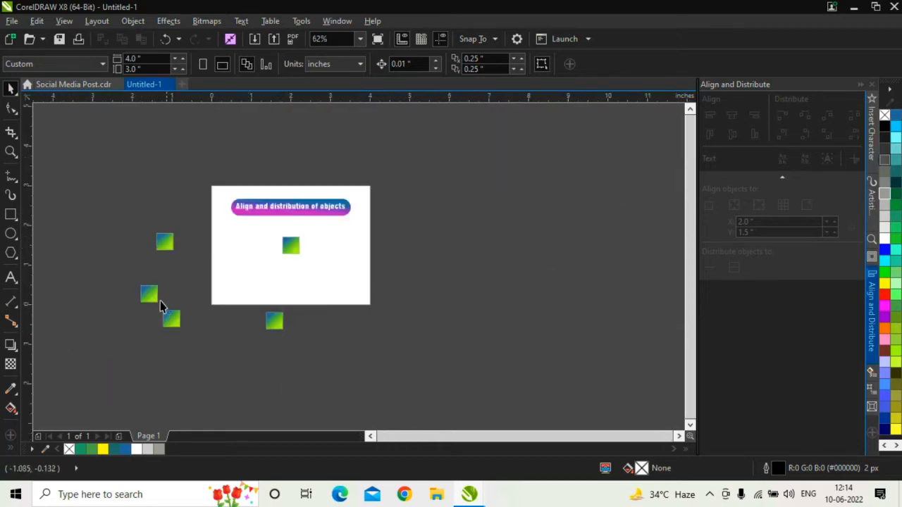
left_click_drag(187, 353, 134, 227)
left_click_drag(181, 324, 306, 320)
scroll(290, 237, "up", 2)
left_click(286, 229)
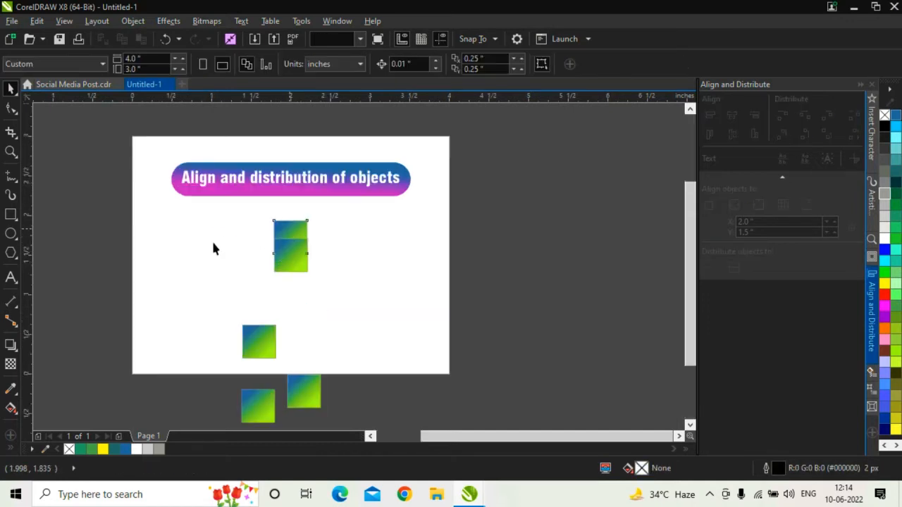
left_click(314, 227)
left_click(295, 236)
Step: Spread the five squares across the page at uneven heights and gaps, separating the two overlapping center squares
left_click_drag(266, 350, 220, 301)
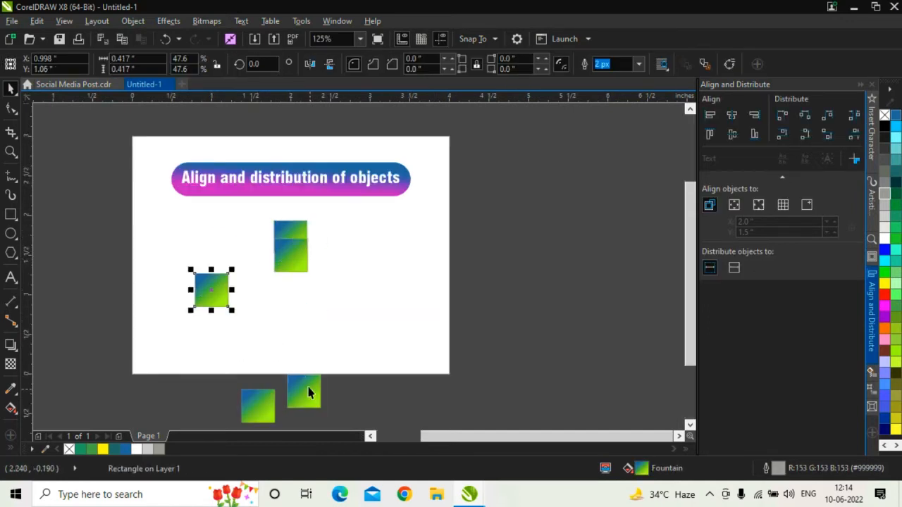
left_click_drag(308, 391, 267, 297)
left_click(267, 401)
left_click_drag(266, 400, 320, 319)
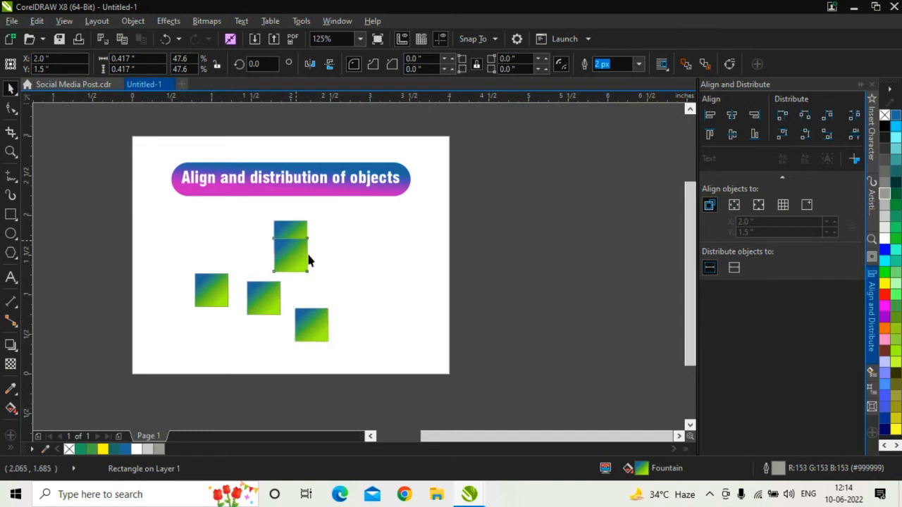
left_click_drag(308, 258, 392, 299)
left_click(500, 231)
left_click_drag(290, 240, 166, 281)
Step: Top-align all five squares, move the row slightly up on the page, and deselect it
left_click_drag(494, 231, 116, 369)
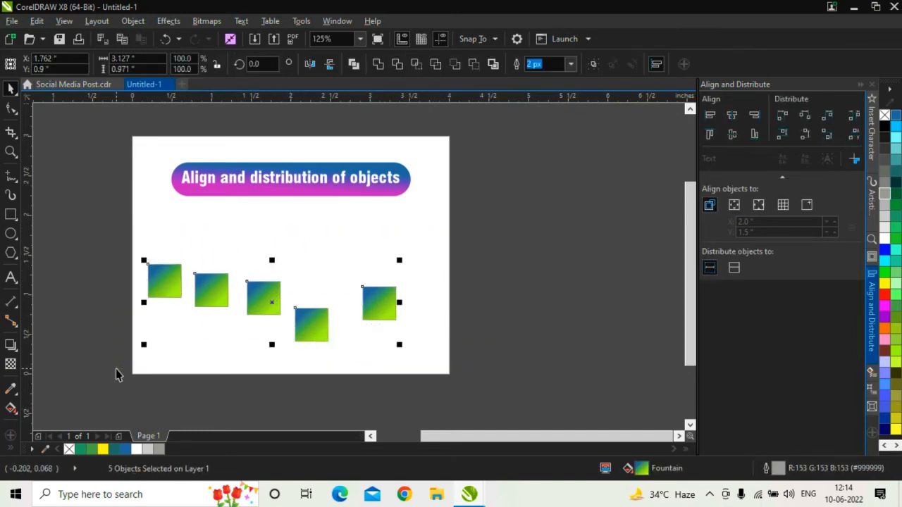
key("t")
left_click_drag(310, 264, 326, 247)
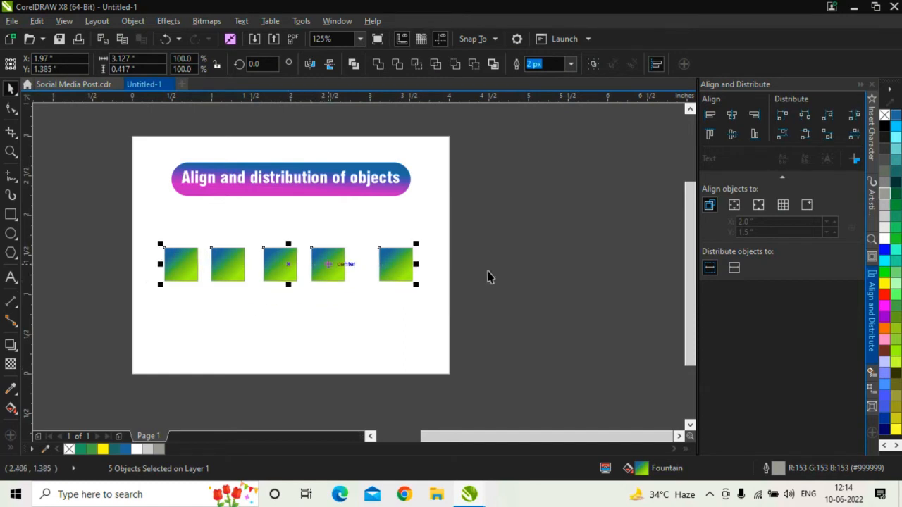
left_click(489, 232)
left_click(493, 249)
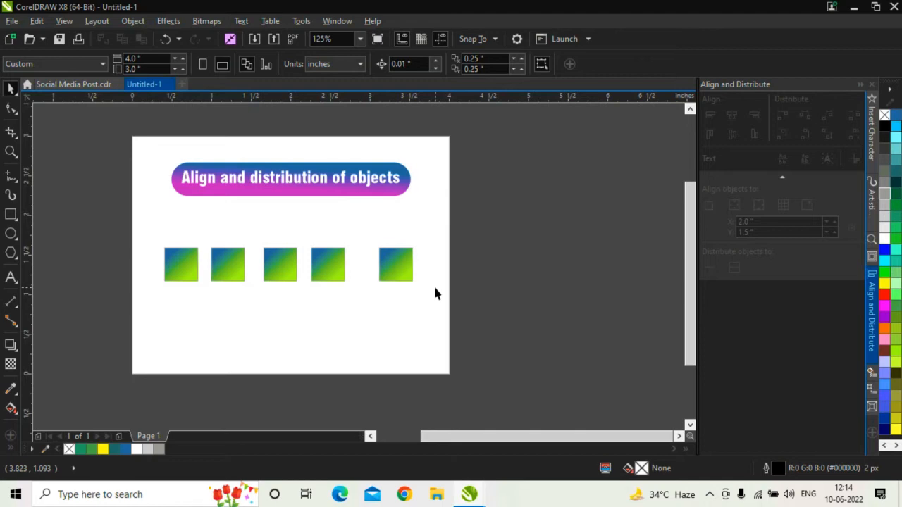
Step: Distribute the five equal squares evenly from their left edges, apply Distribute center horizontally as well, and deselect them
left_click_drag(520, 213, 127, 312)
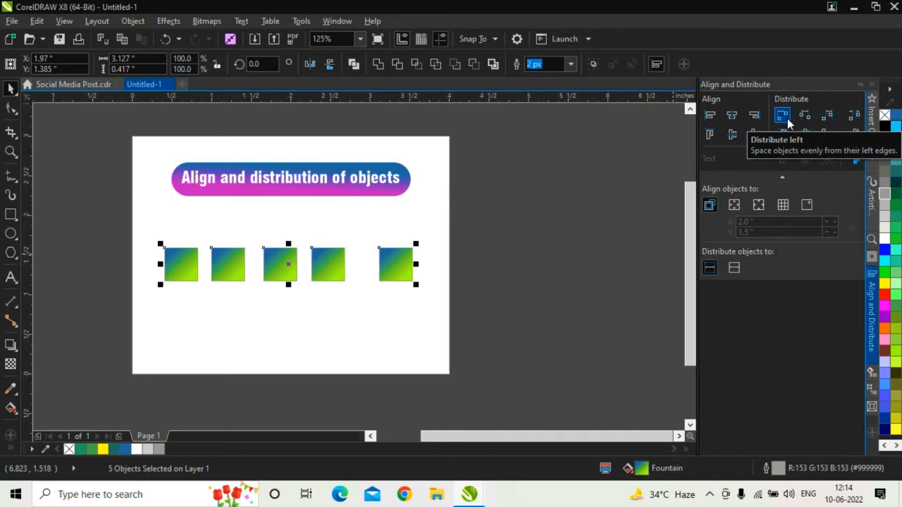
left_click(788, 118)
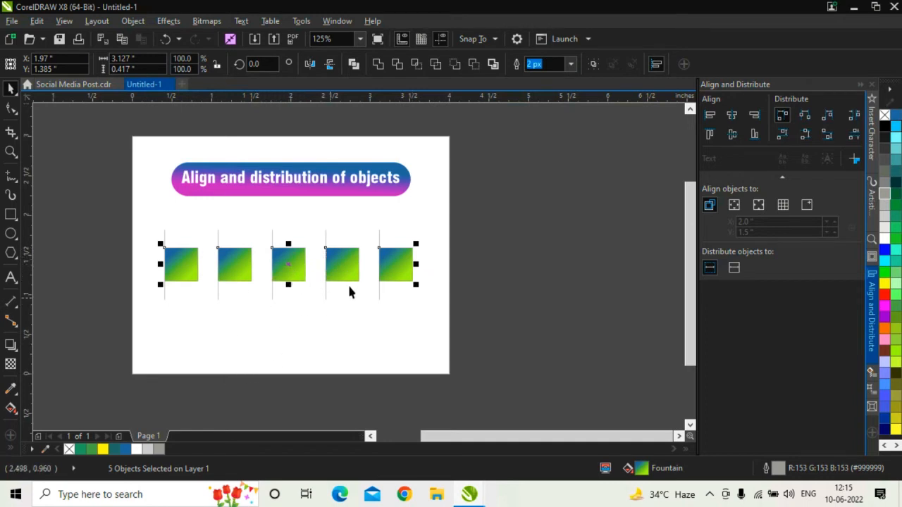
left_click_drag(514, 227, 149, 316)
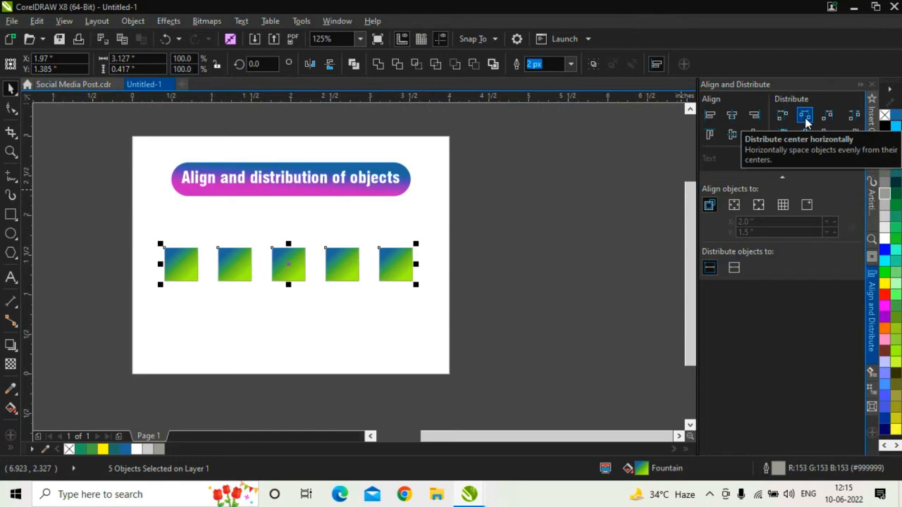
left_click(806, 118)
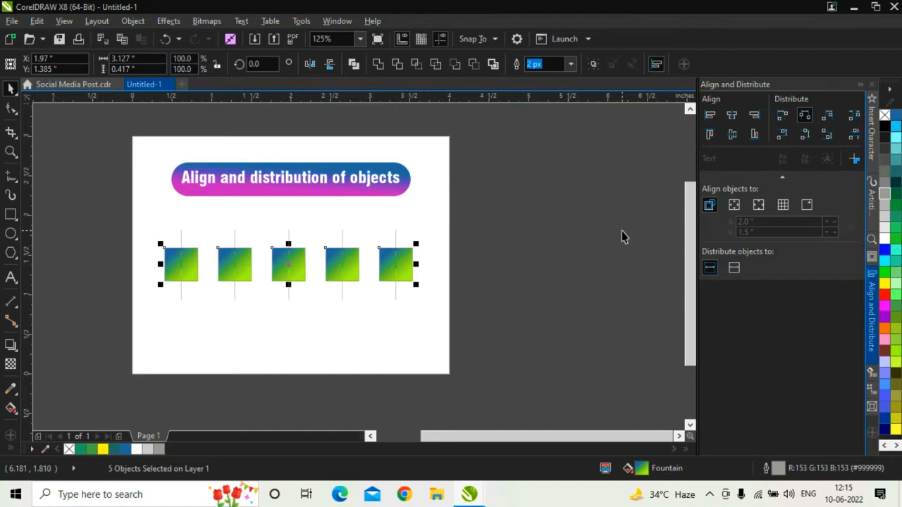
left_click(322, 278)
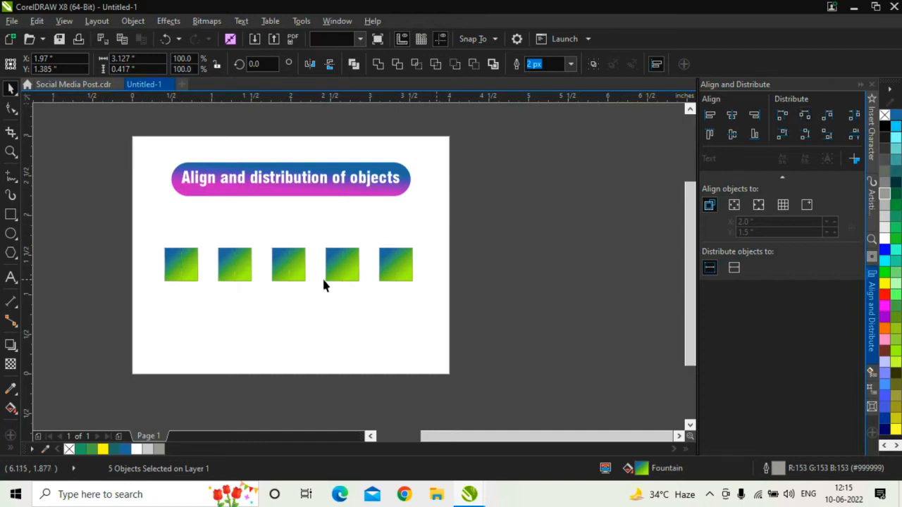
Step: Enlarge the second square to about 0.745 inches and the third to 0.55 inches, and shrink the fourth to about 0.2 inches and the fifth slightly
left_click(235, 268)
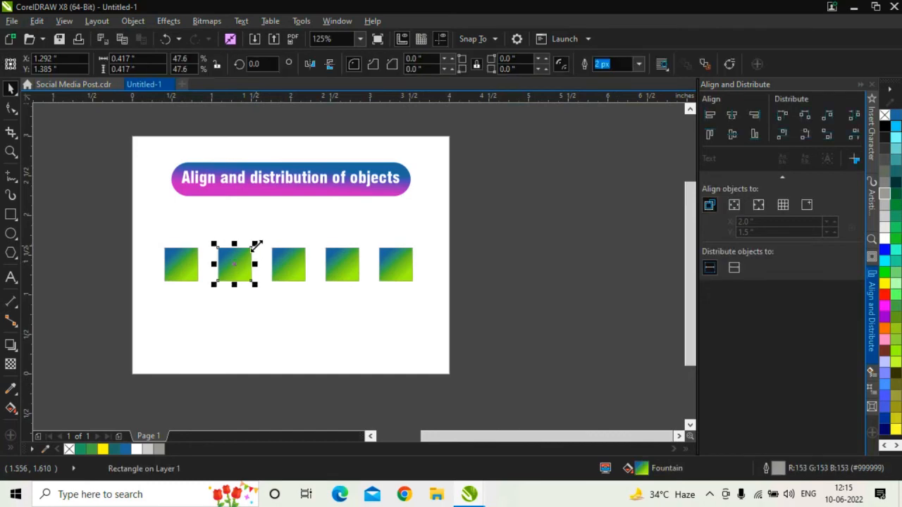
left_click_drag(257, 241, 270, 225)
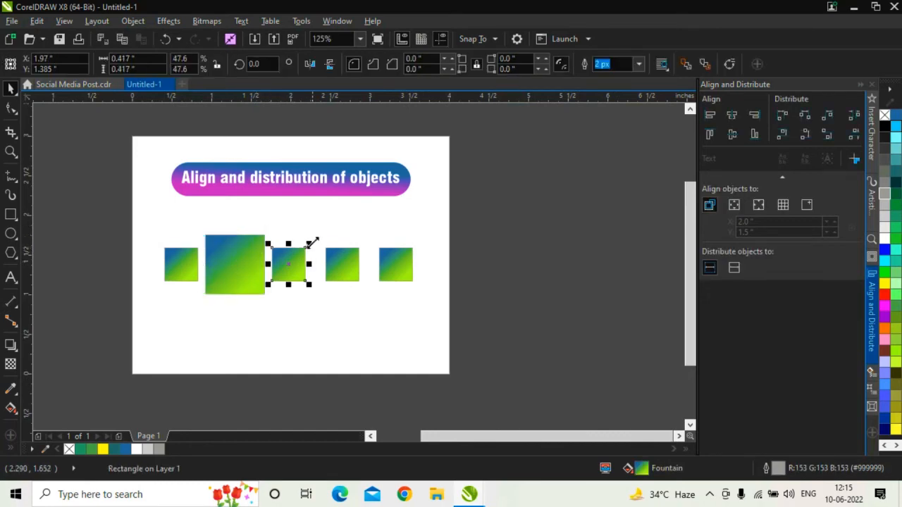
left_click_drag(307, 248, 355, 251)
left_click(337, 258)
left_click(386, 266)
mouse_move(414, 248)
left_mouse_down()
mouse_move(426, 255)
mouse_move(414, 247)
left_mouse_up()
Step: Distribute the five differently sized squares evenly from their left edges, and clear the selection
left_click_drag(536, 243, 141, 327)
left_click_drag(496, 222, 150, 315)
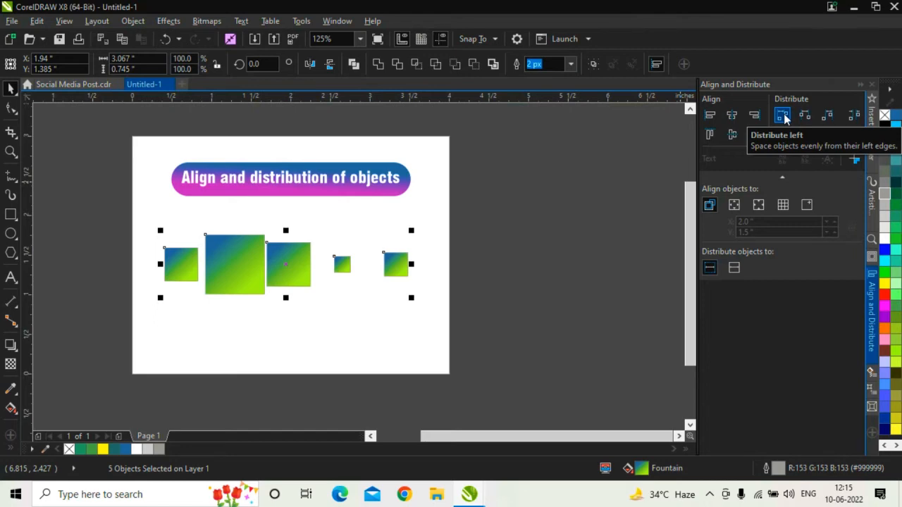
left_click(783, 116)
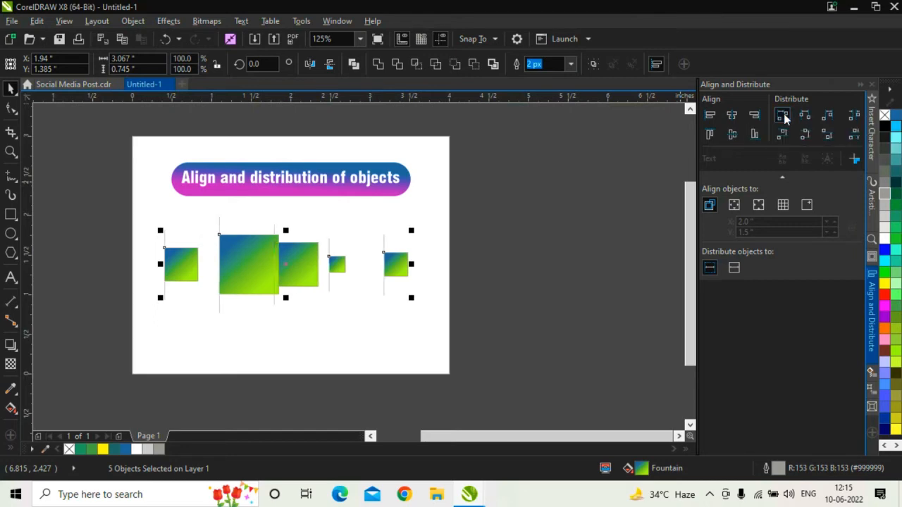
left_click(533, 294)
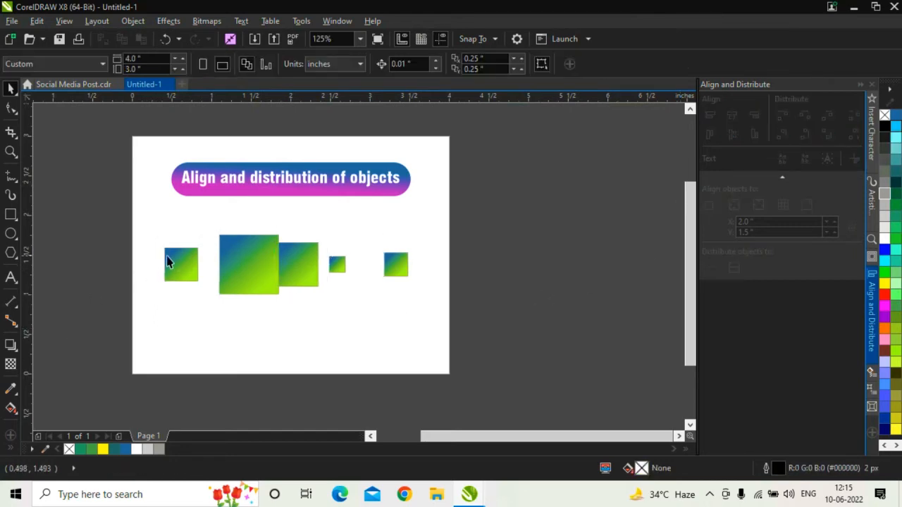
left_click(299, 265)
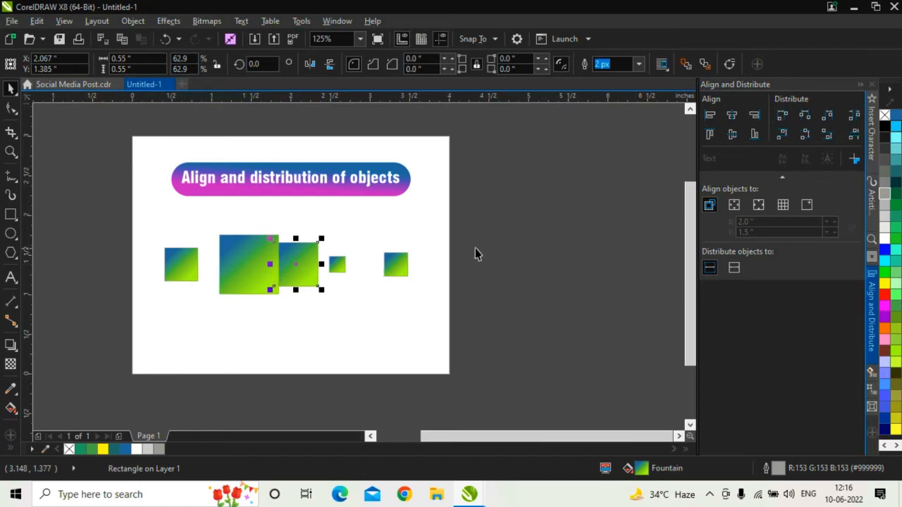
left_click(475, 254)
left_click(279, 262)
left_click(338, 265)
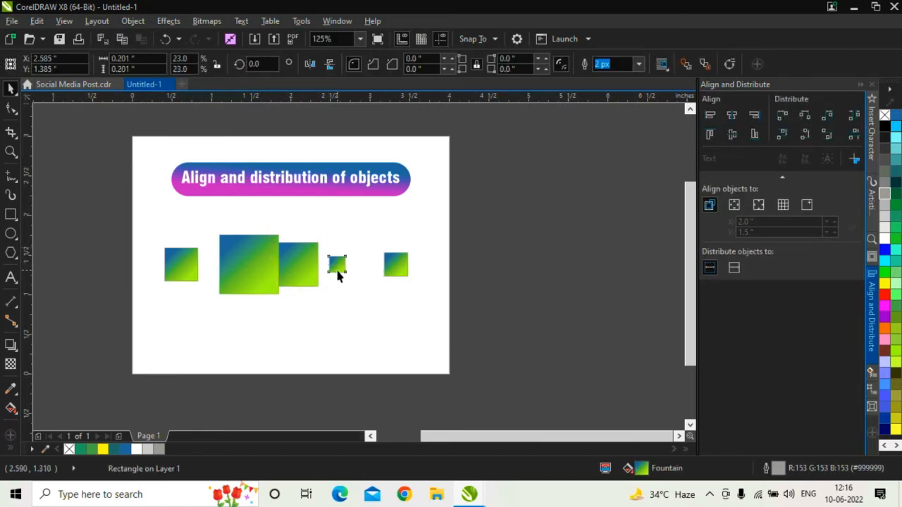
left_click(493, 268)
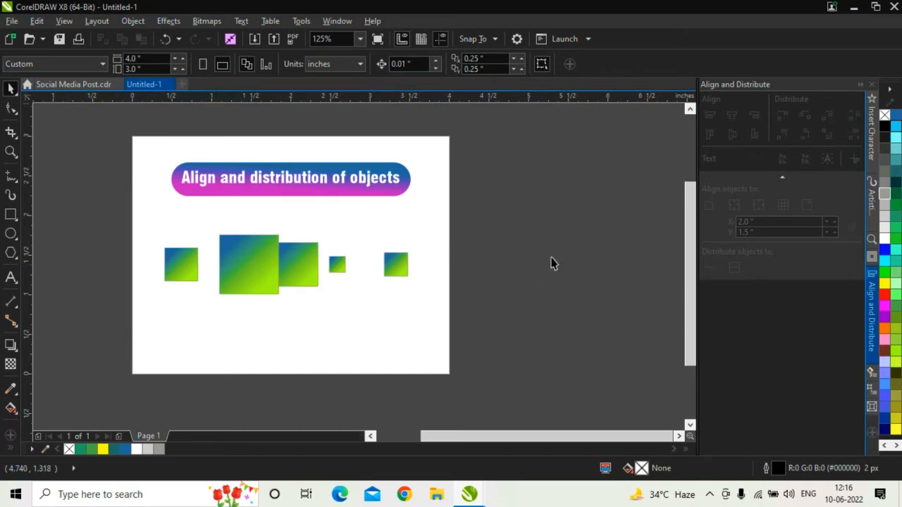
Step: Distribute the five differently sized squares horizontally from their centers, and clear the selection
left_click_drag(538, 217, 98, 340)
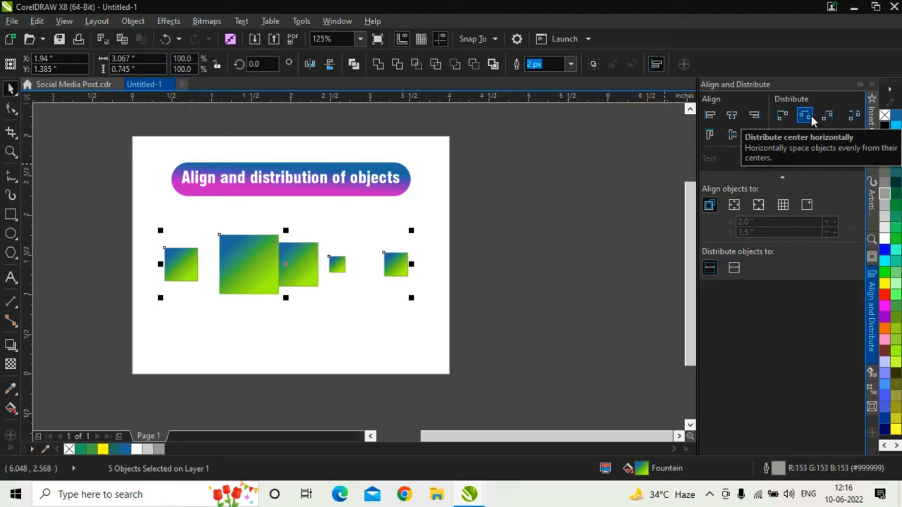
left_click(810, 117)
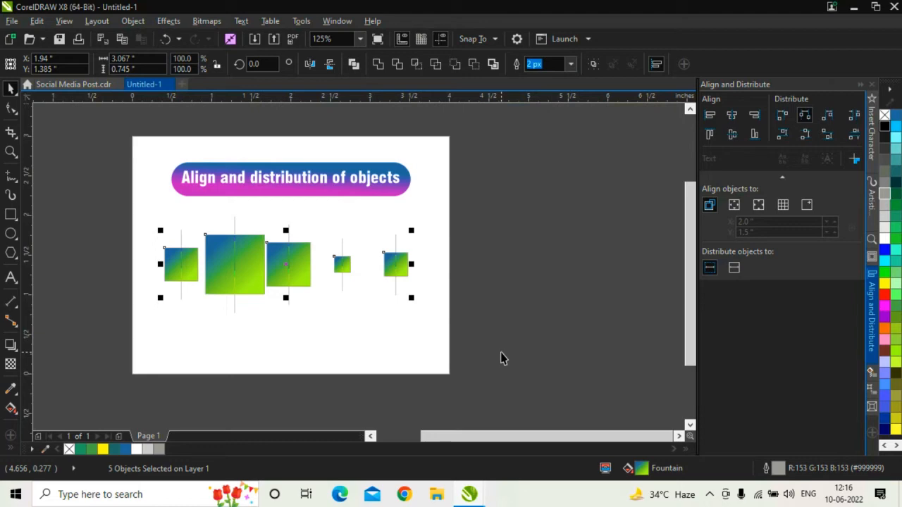
left_click(562, 287)
Step: Distribute the five squares evenly from their right edges, apply Distribute space horizontally, and deselect them
left_click_drag(469, 214, 121, 322)
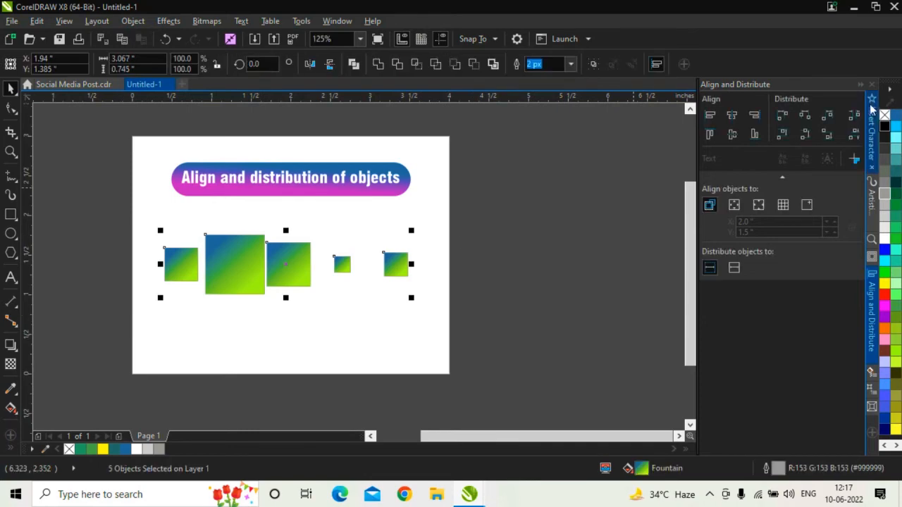
left_click(828, 121)
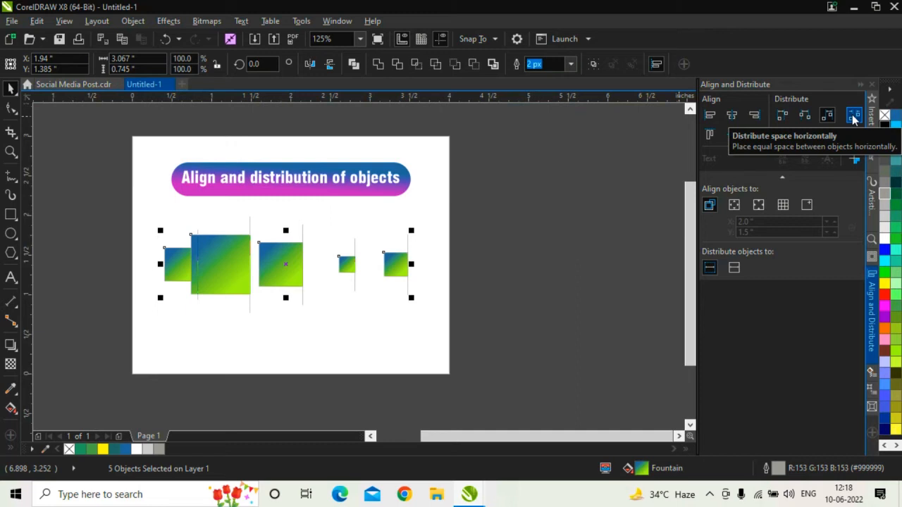
left_click(853, 116)
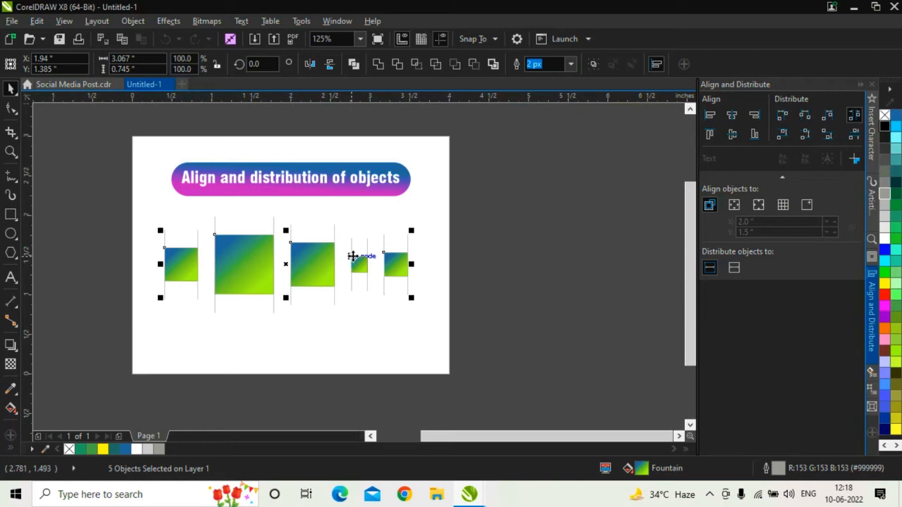
left_click(444, 273)
Step: Move the second, third and fourth squares slightly left and down so the row is unevenly spaced
left_click_drag(484, 224, 77, 350)
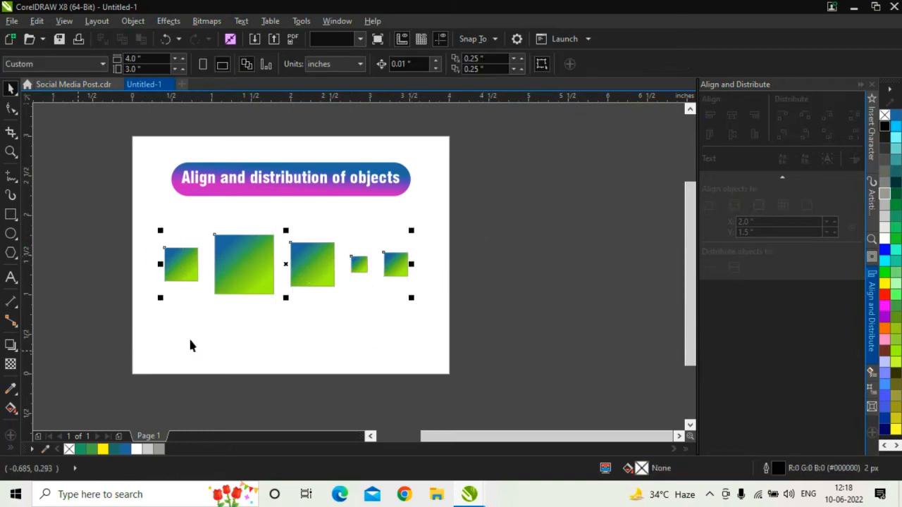
left_click(491, 292)
left_click(237, 283)
left_click(309, 277)
left_click_drag(310, 281, 244, 288)
left_click_drag(361, 278, 337, 284)
Step: Distribute equal horizontal space between the five unevenly placed squares, and clear the selection
left_click_drag(522, 225, 61, 347)
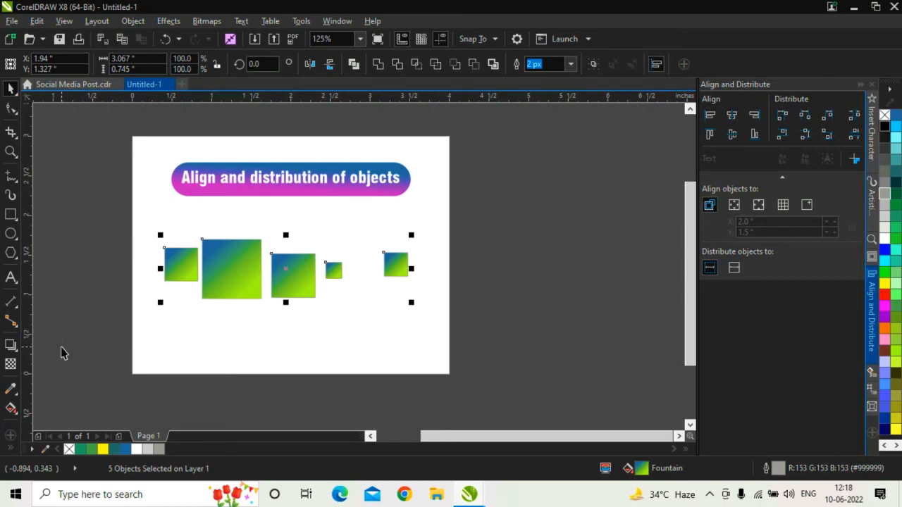
key("ctrl+p")
left_click(527, 392)
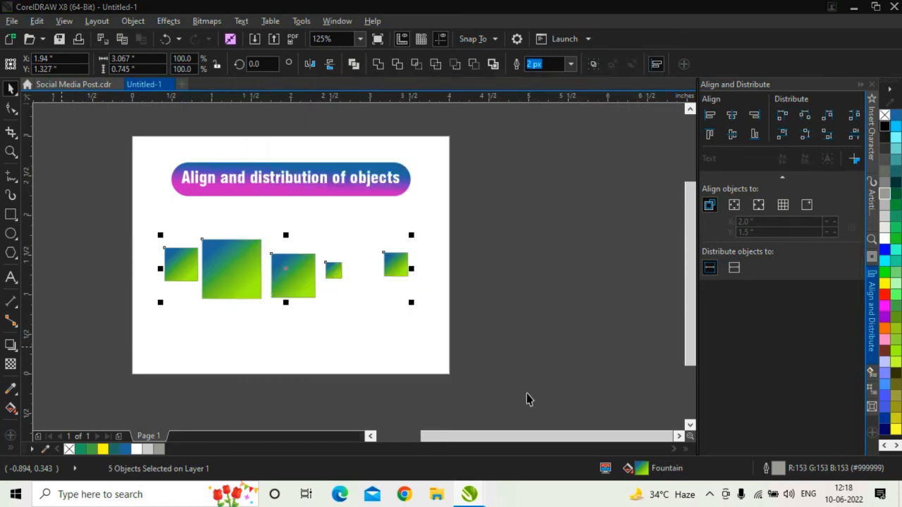
left_click_drag(509, 229, 129, 337)
key("ctrl+a")
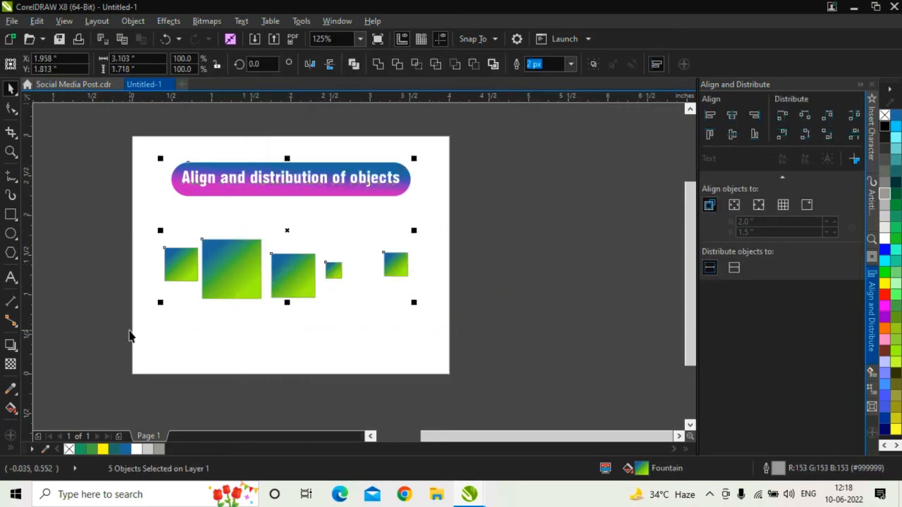
left_click(509, 240)
left_click_drag(509, 229, 141, 343)
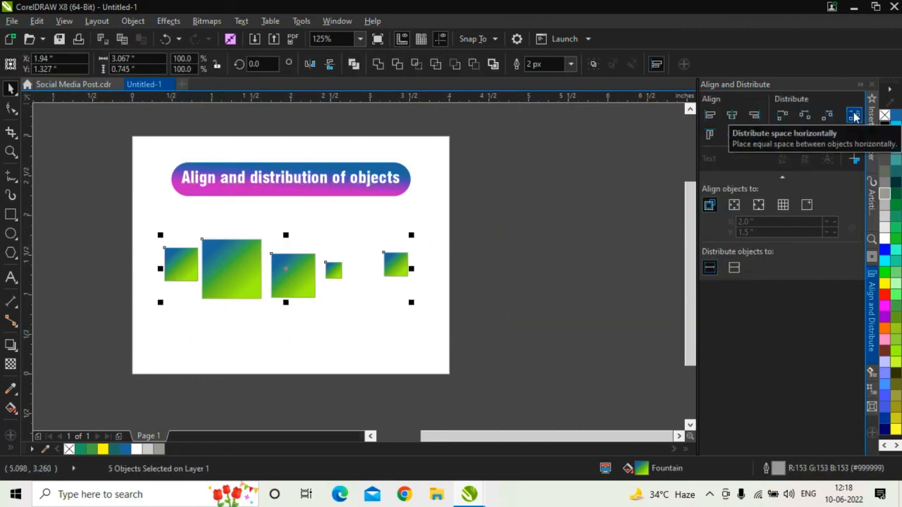
left_click(854, 116)
left_click(536, 268)
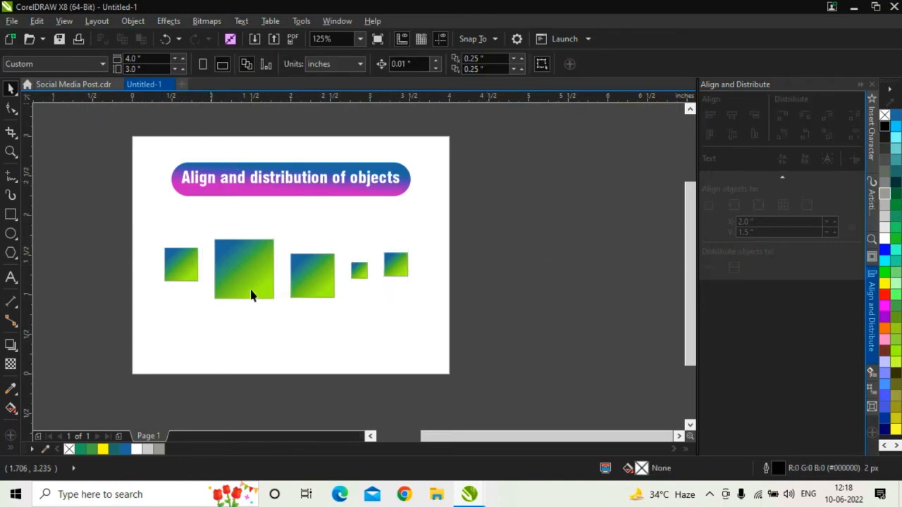
Step: Stack the other four squares in a column below the first small square and align all five on their vertical center axis
scroll(546, 265, "down", 2)
left_click_drag(303, 321, 305, 321)
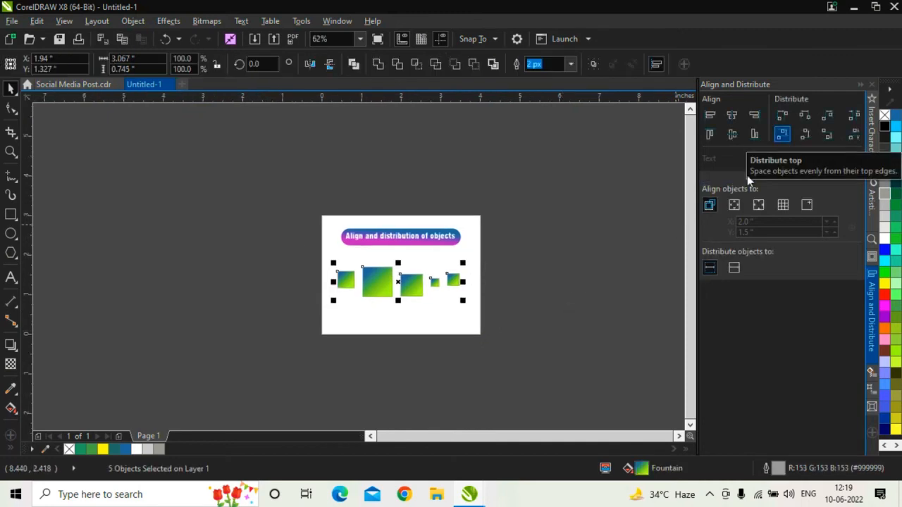
left_click(323, 289)
scroll(323, 289, "up", 2)
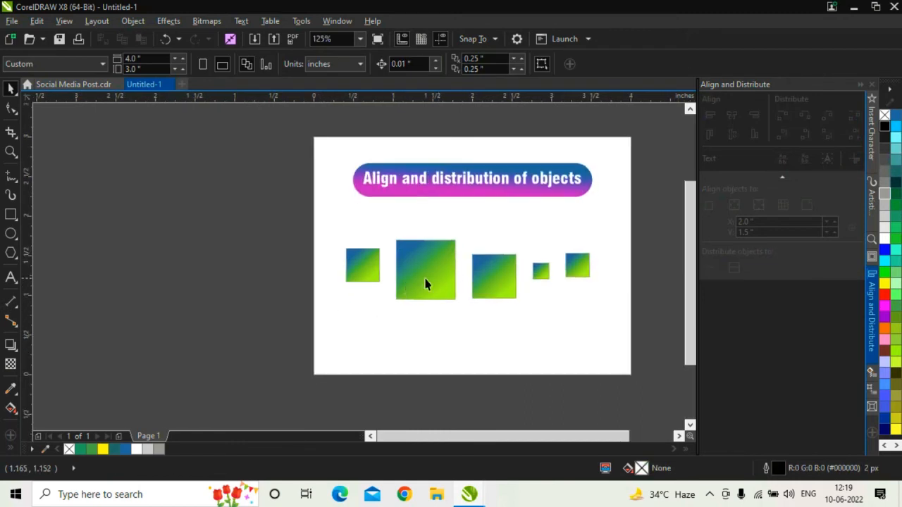
left_click_drag(437, 282, 385, 336)
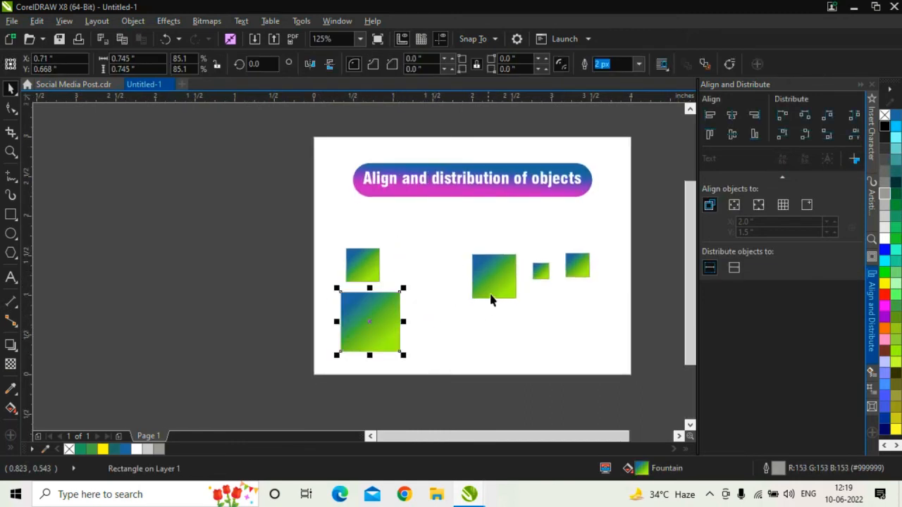
left_click_drag(484, 288, 358, 387)
scroll(380, 351, "down", 1)
left_click_drag(383, 352, 375, 362)
left_click_drag(544, 242, 365, 396)
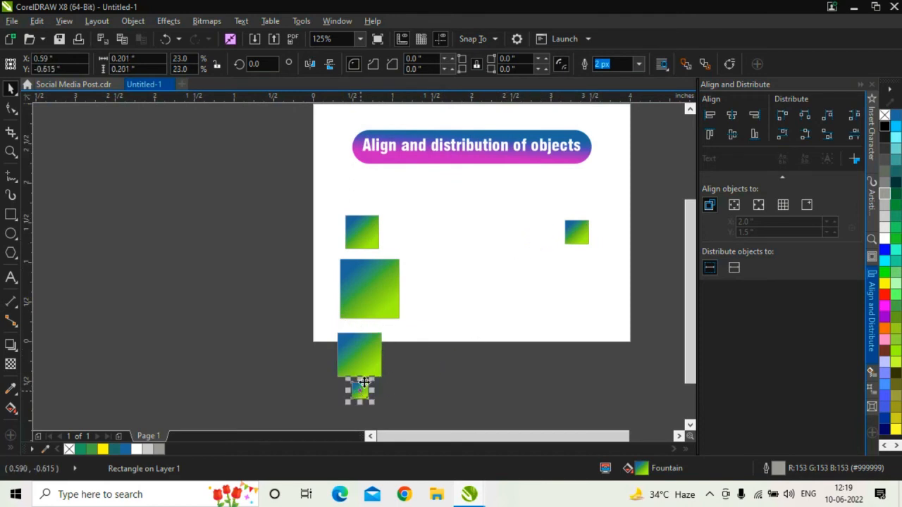
scroll(374, 388, "down", 2)
left_click_drag(614, 153, 391, 347)
scroll(392, 354, "up", 1)
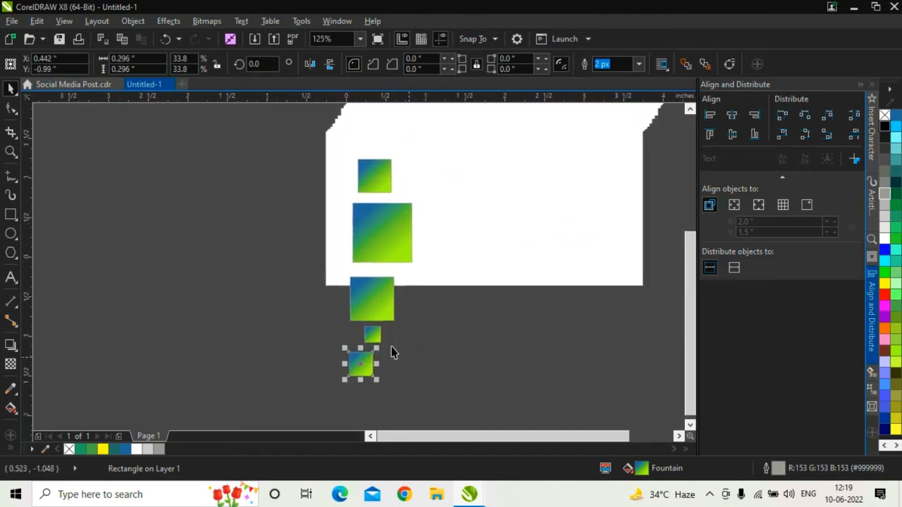
left_click_drag(278, 145, 465, 418)
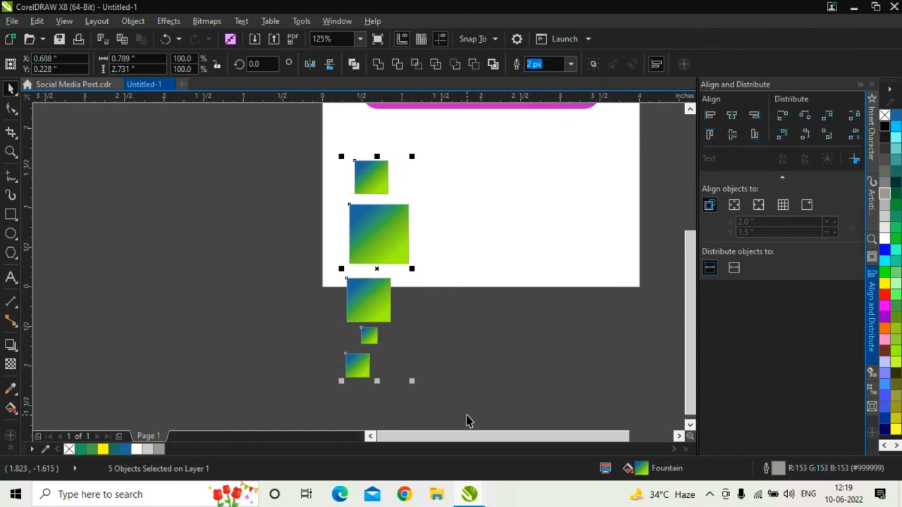
key("c")
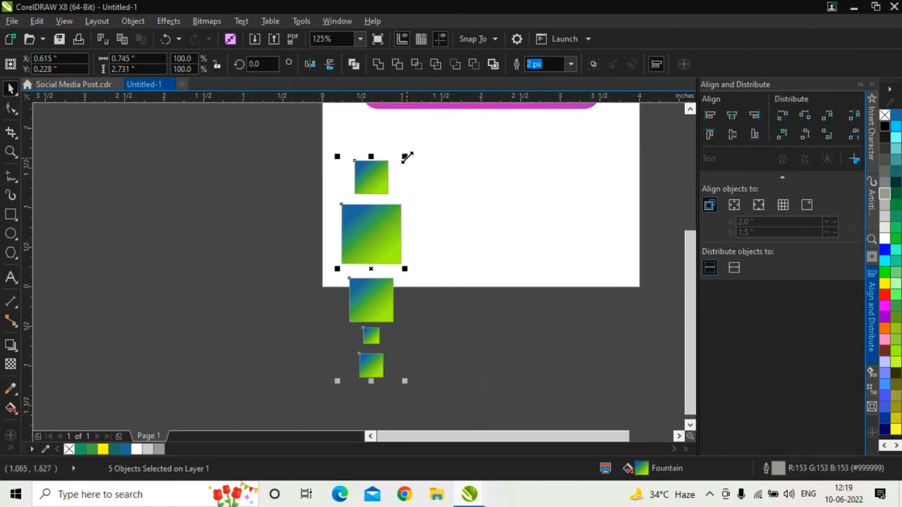
Step: Scale the column of five squares down to about 0.581 by 2.13 inches and move it onto the page beneath the title
left_click_drag(406, 155, 392, 204)
left_click_drag(376, 264, 480, 173)
left_click_drag(508, 218, 462, 310)
left_click_drag(423, 268, 431, 267)
left_click_drag(479, 261, 469, 289)
Step: Shrink the title banner and its text to about 2.463 by 0.347 inches and move it slightly up
left_click_drag(614, 169, 256, 246)
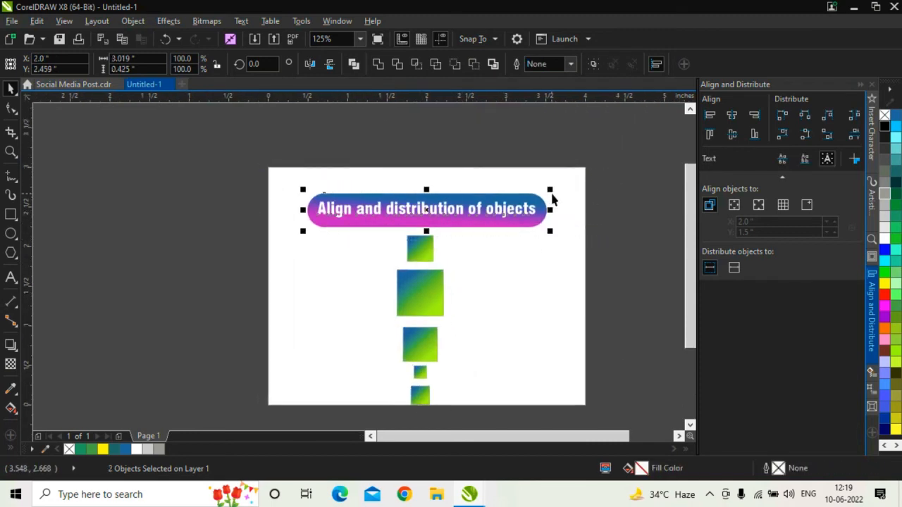
left_click_drag(553, 187, 531, 190)
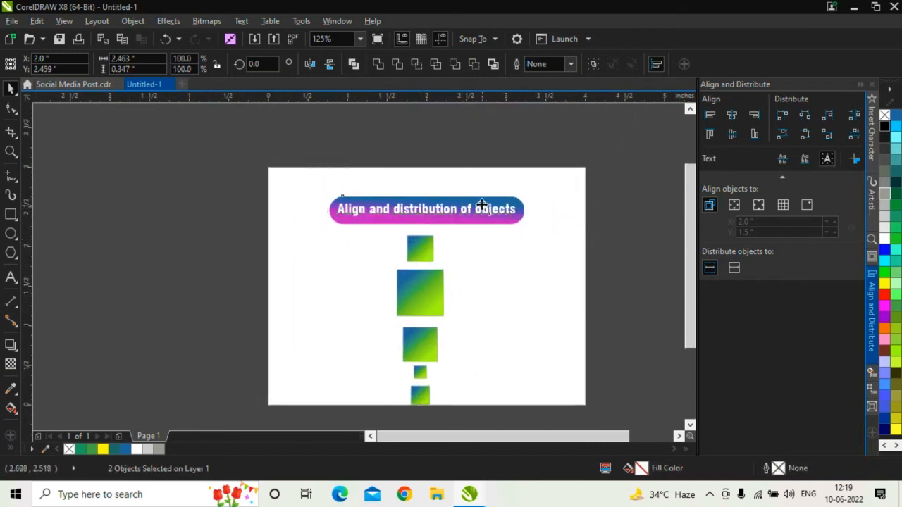
left_click_drag(483, 207, 484, 192)
Step: Move the column of five squares slightly up and left so it fits inside the page, and clear the selection
left_click_drag(477, 322, 455, 284)
left_click_drag(566, 189, 371, 364)
left_click_drag(402, 306, 393, 299)
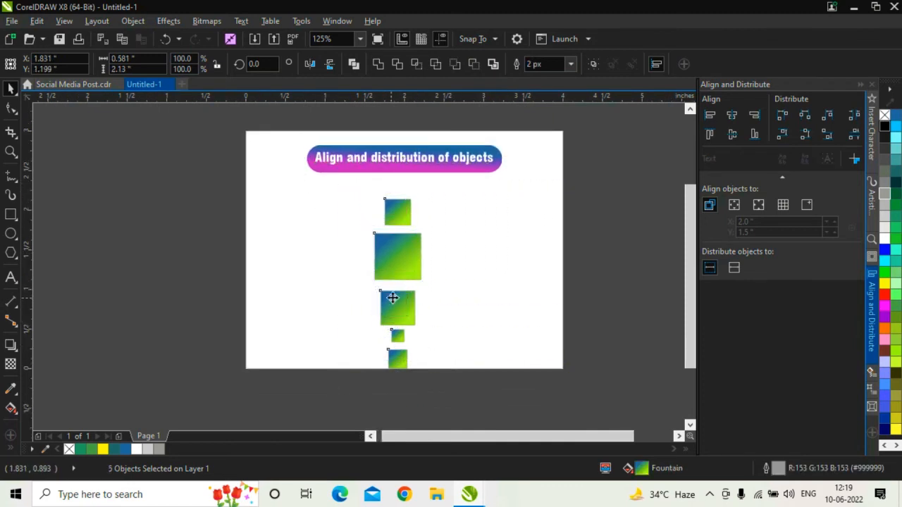
left_click_drag(560, 299, 559, 310)
left_click(453, 273)
scroll(452, 272, "up", 1)
scroll(380, 307, "down", 1)
left_click_drag(379, 318, 364, 277)
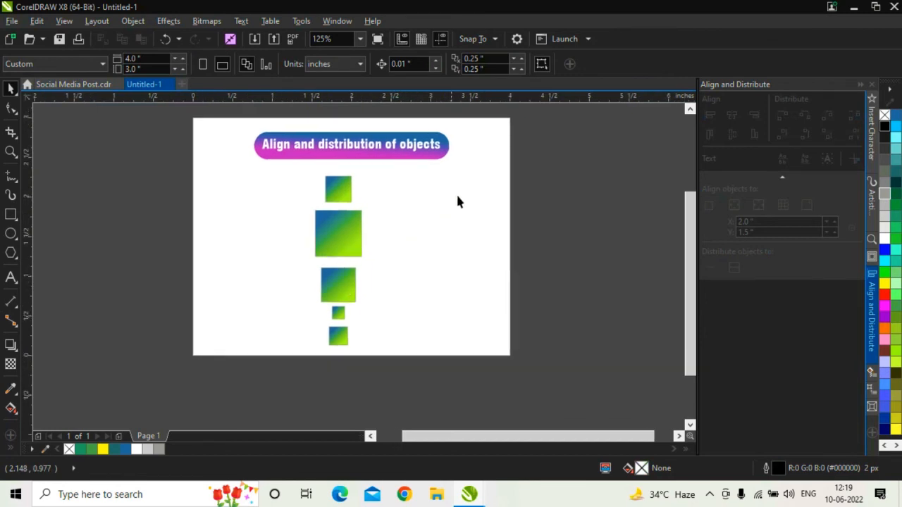
Step: Distribute the five stacked squares evenly from their top edges
left_click_drag(492, 180, 261, 362)
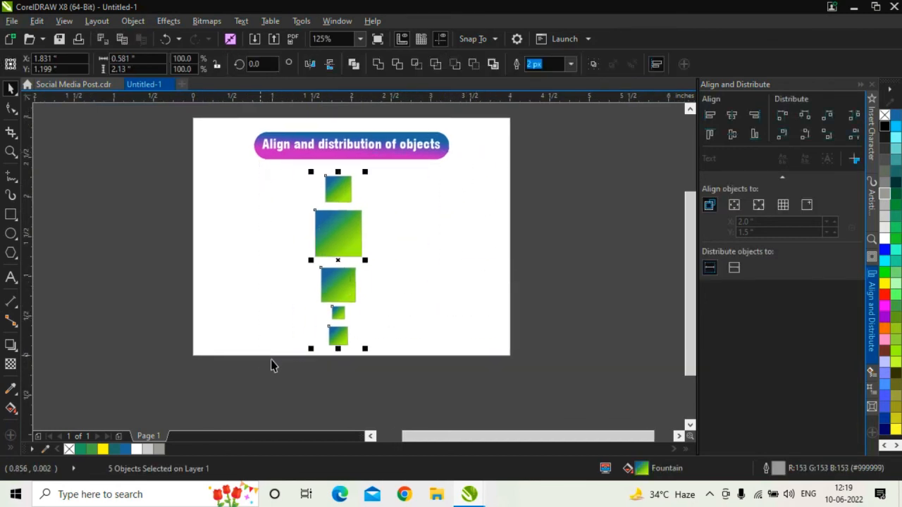
left_click(556, 199)
left_click_drag(533, 165, 256, 368)
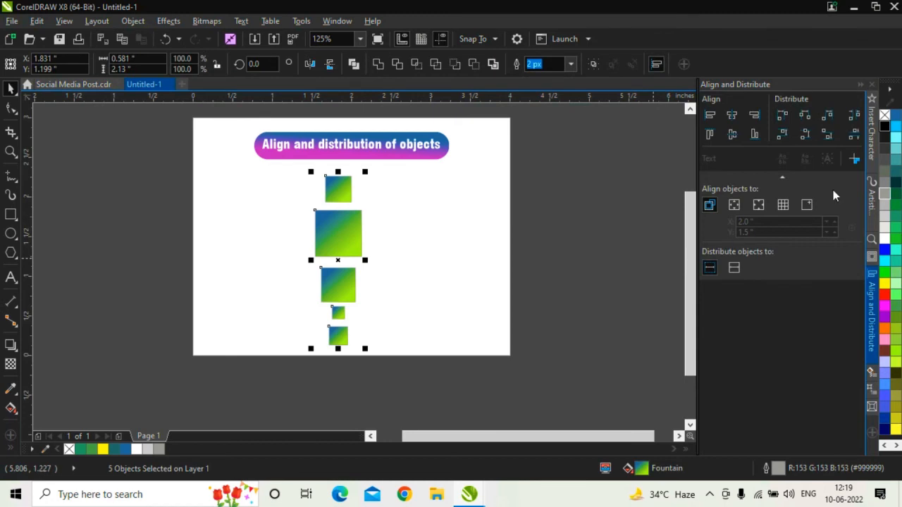
left_click(783, 135)
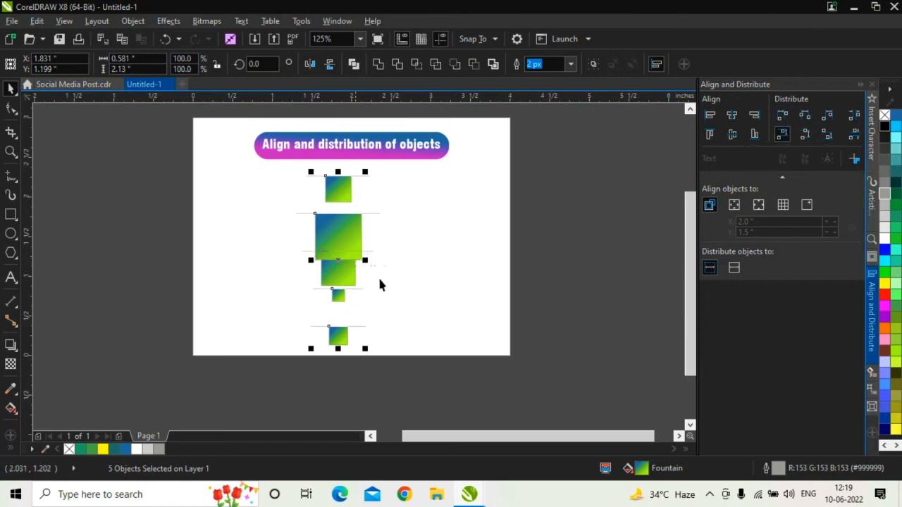
Step: Examine the spacing between the top edges of the five stacked squares and where the second and third squares overlap
scroll(370, 262, "up", 2)
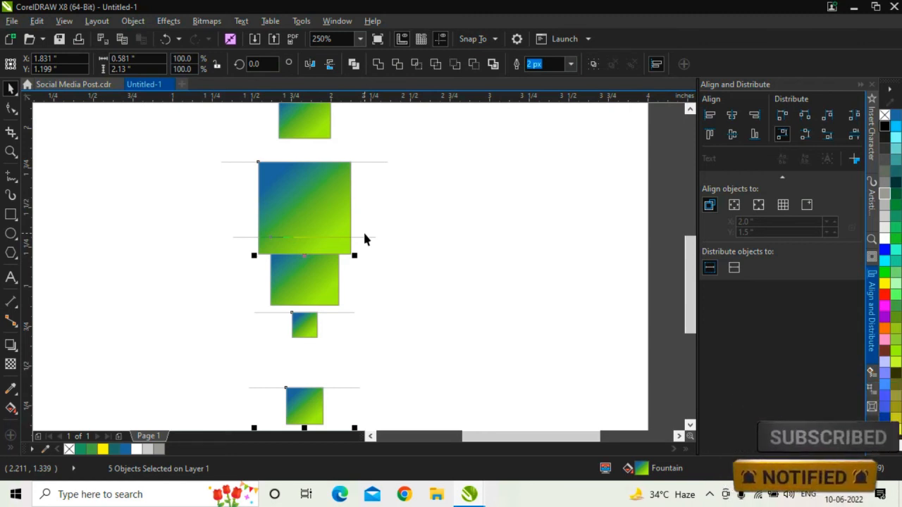
scroll(371, 191, "down", 2)
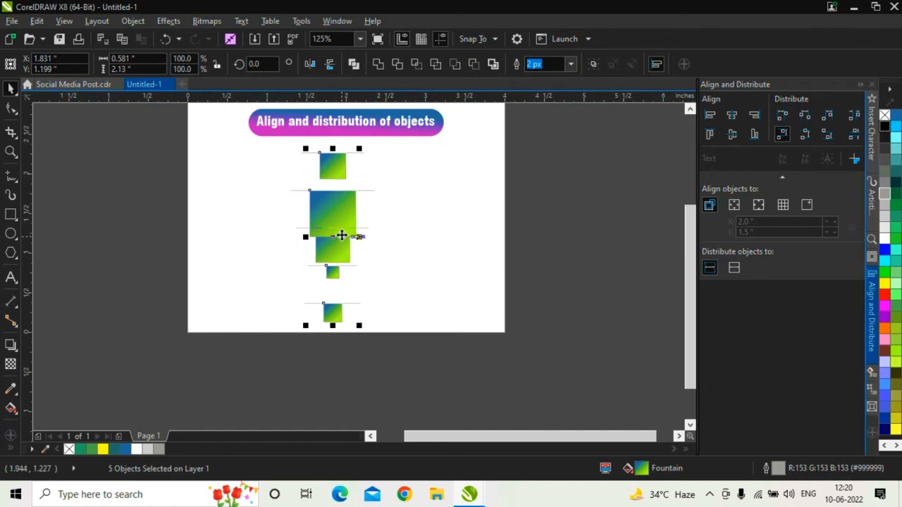
scroll(342, 235, "up", 2)
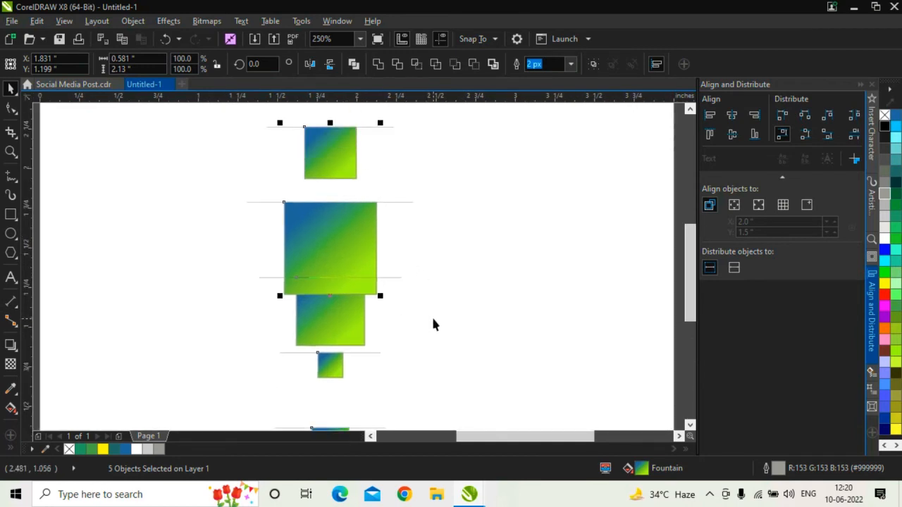
scroll(401, 290, "down", 2)
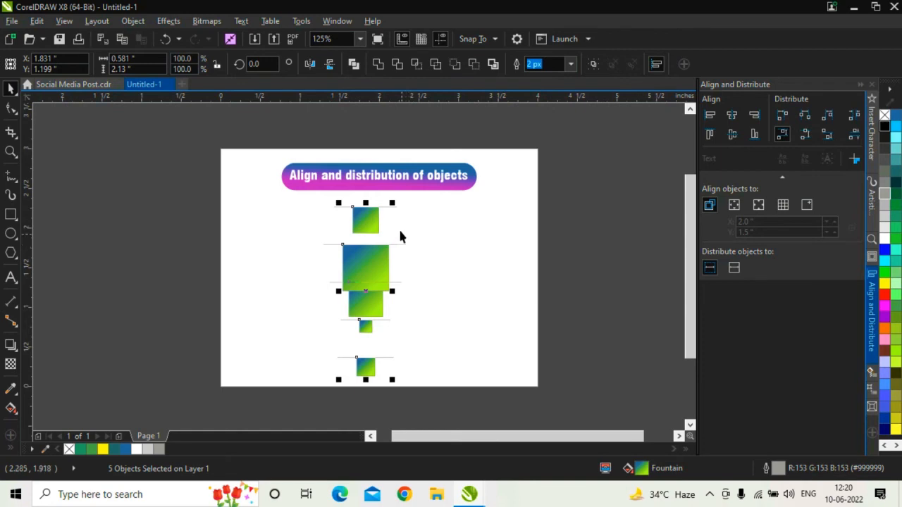
scroll(398, 227, "up", 4)
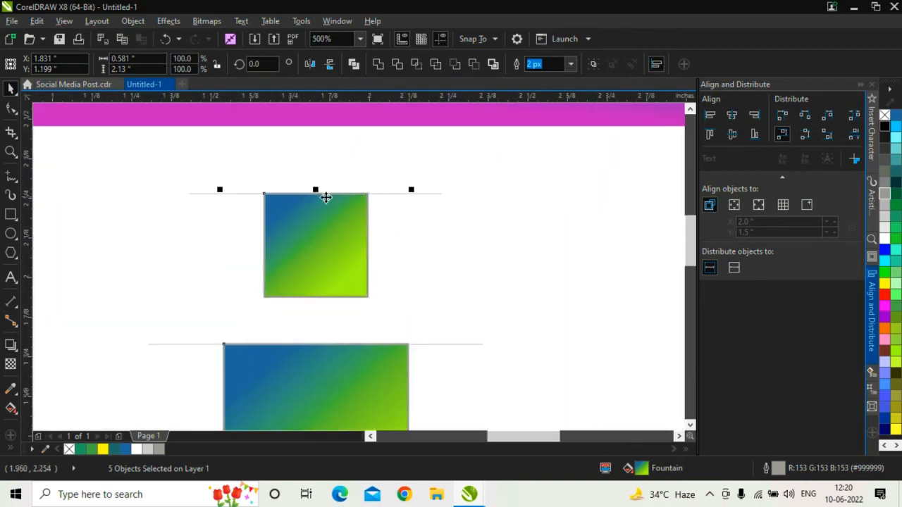
left_click_drag(309, 334, 330, 286)
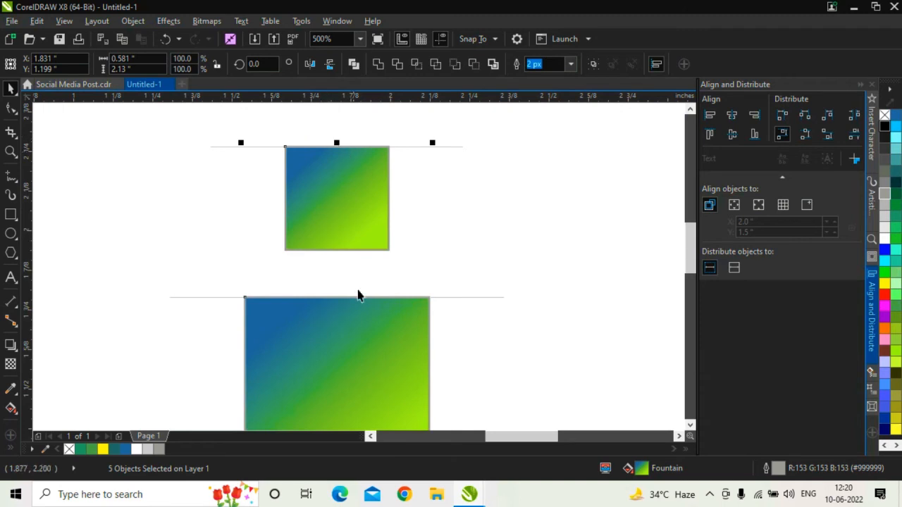
scroll(338, 318, "down", 2)
left_click_drag(353, 328, 352, 276)
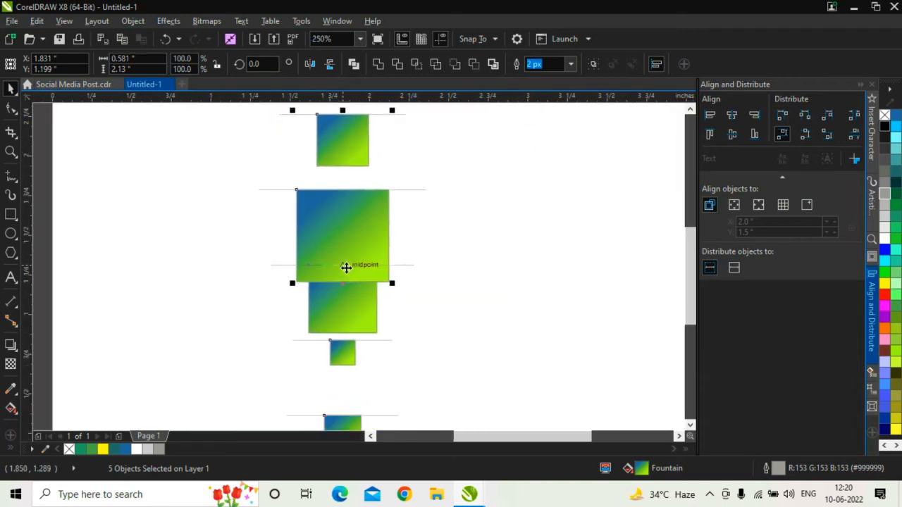
scroll(346, 266, "up", 2)
left_click(364, 357)
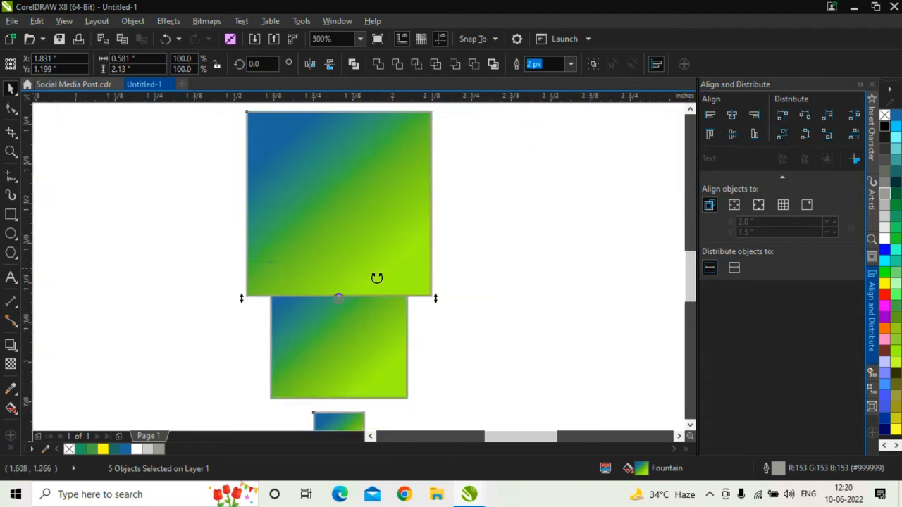
scroll(349, 155, "up", 1)
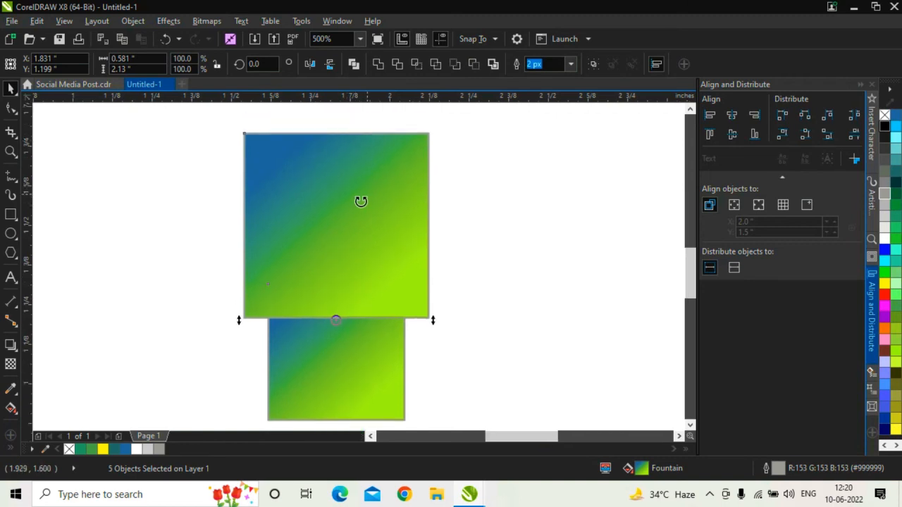
scroll(359, 202, "down", 1)
left_click(430, 319)
scroll(346, 336, "up", 2)
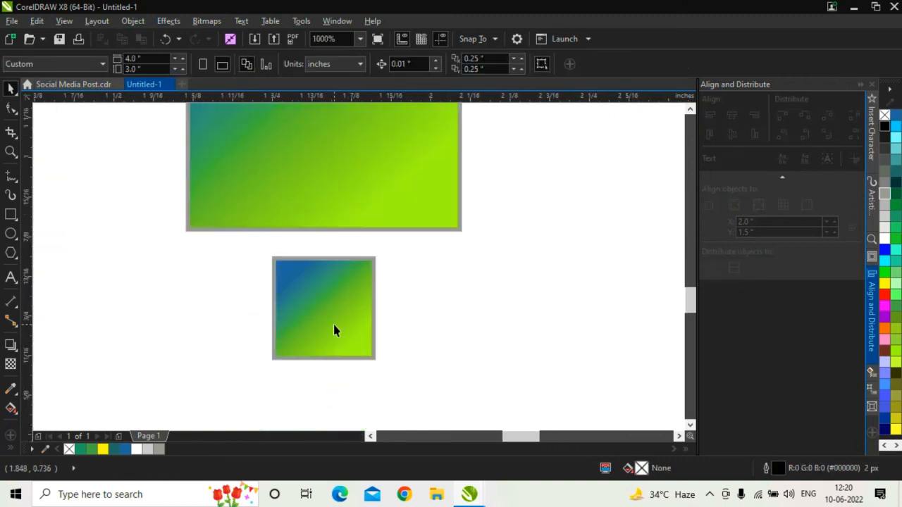
scroll(332, 324, "down", 1)
left_click(308, 360)
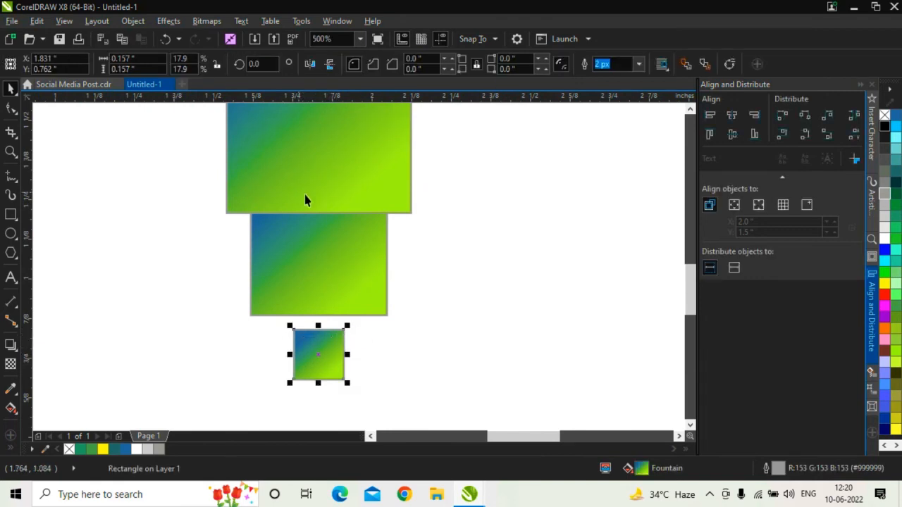
left_click(347, 302)
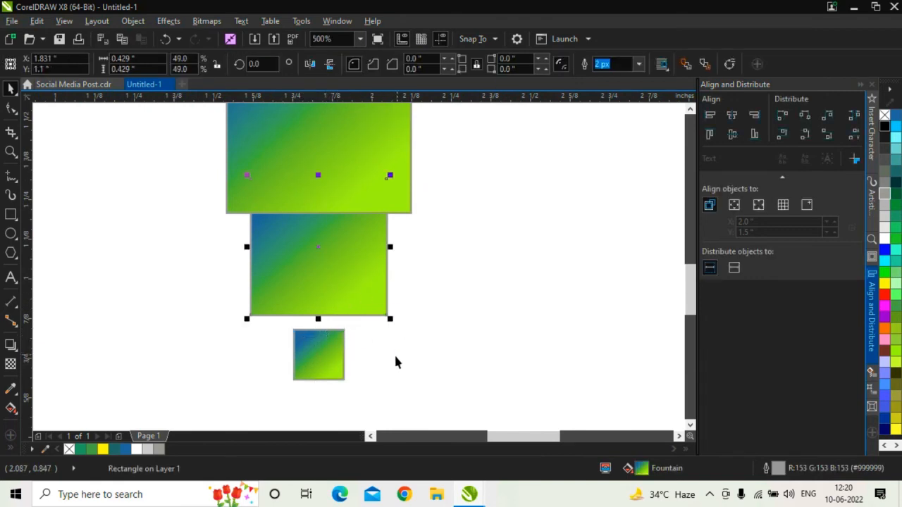
scroll(399, 358, "down", 1)
scroll(416, 305, "down", 1)
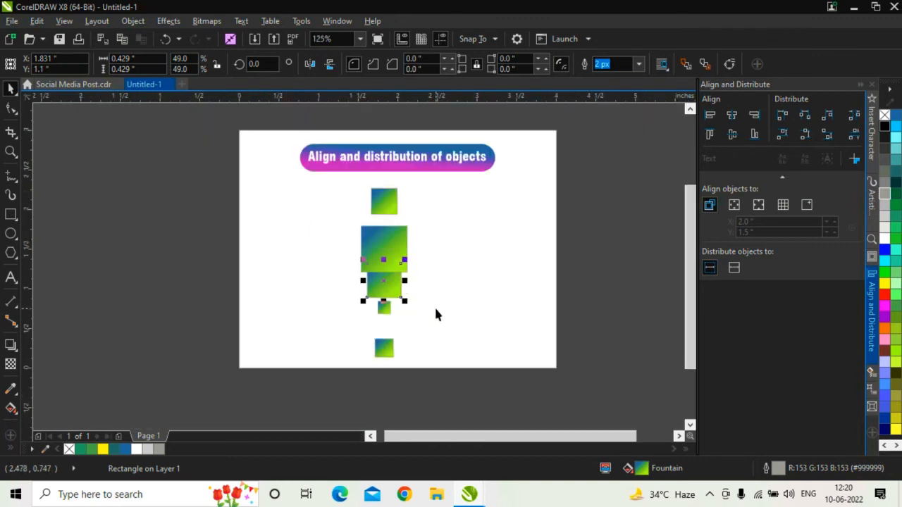
Step: Distribute the five stacked squares vertically from their centers
left_click(453, 187)
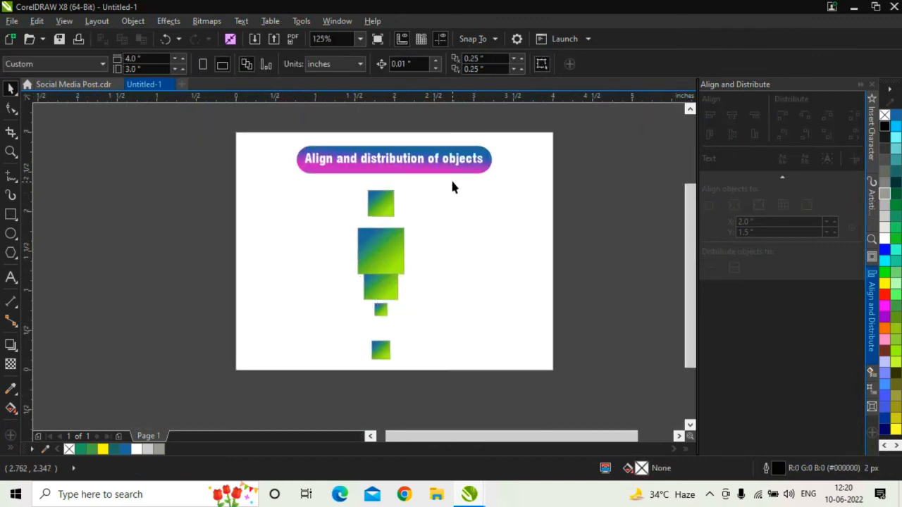
left_click_drag(449, 184, 297, 392)
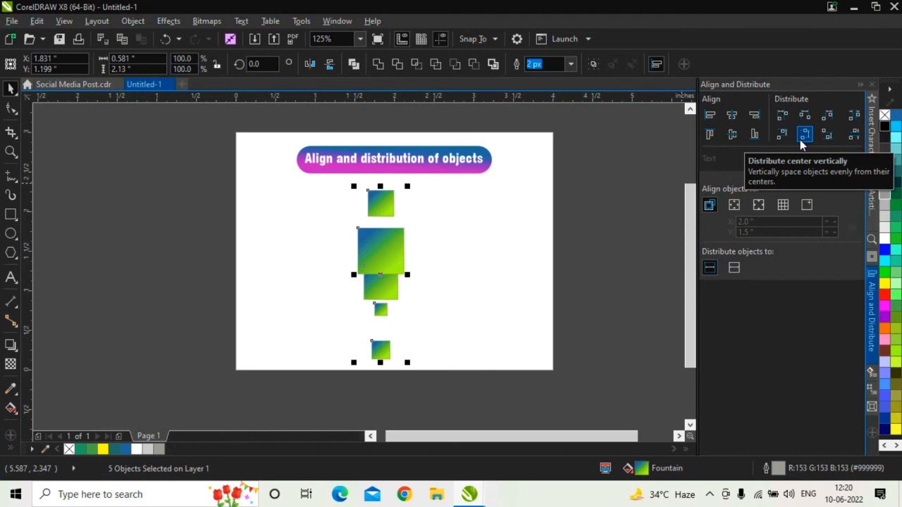
left_click(800, 139)
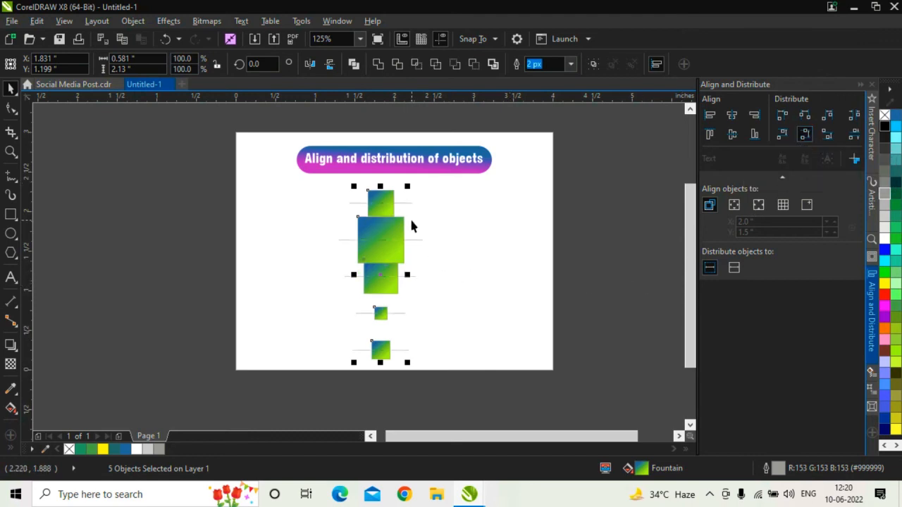
Step: Examine the spacing between the horizontal center lines of the five stacked squares, from the uppermost square to the lowest
scroll(408, 215, "up", 2)
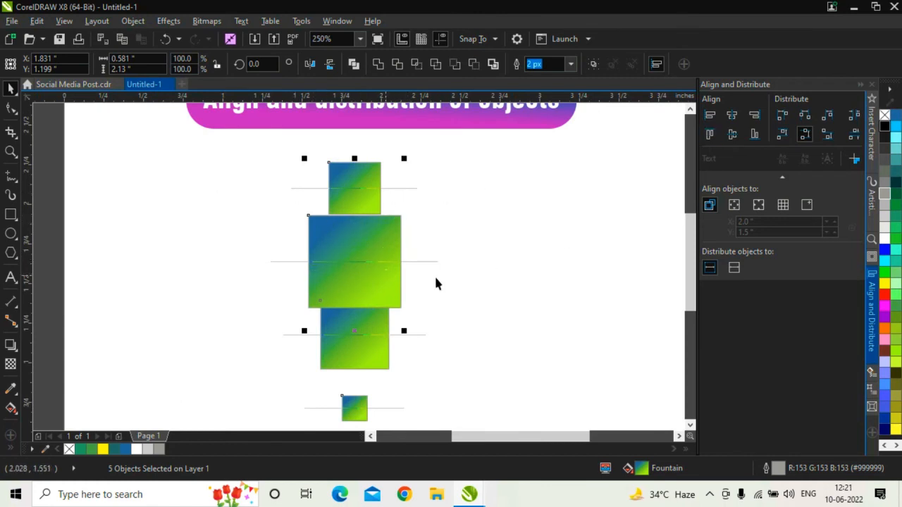
left_click_drag(453, 319, 471, 305)
left_click_drag(310, 329, 332, 302)
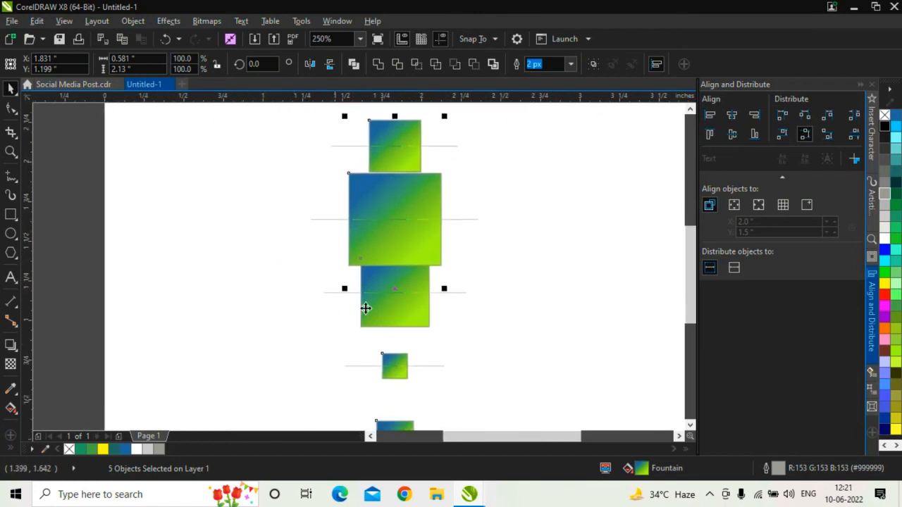
left_click_drag(309, 375, 302, 318)
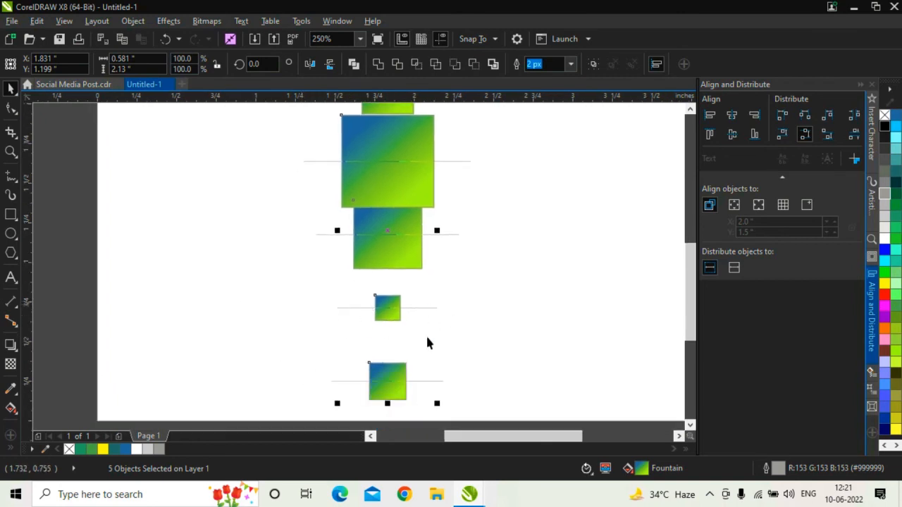
left_click_drag(425, 344, 441, 293)
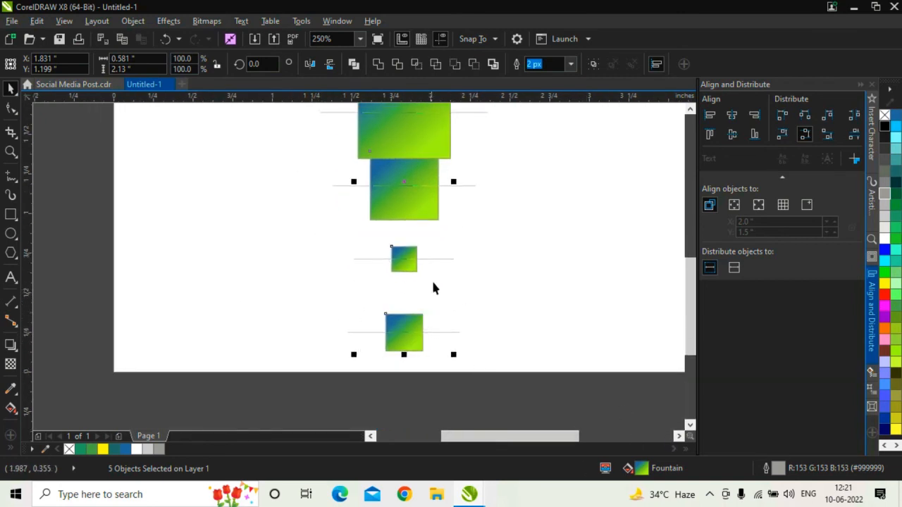
scroll(433, 286, "down", 2)
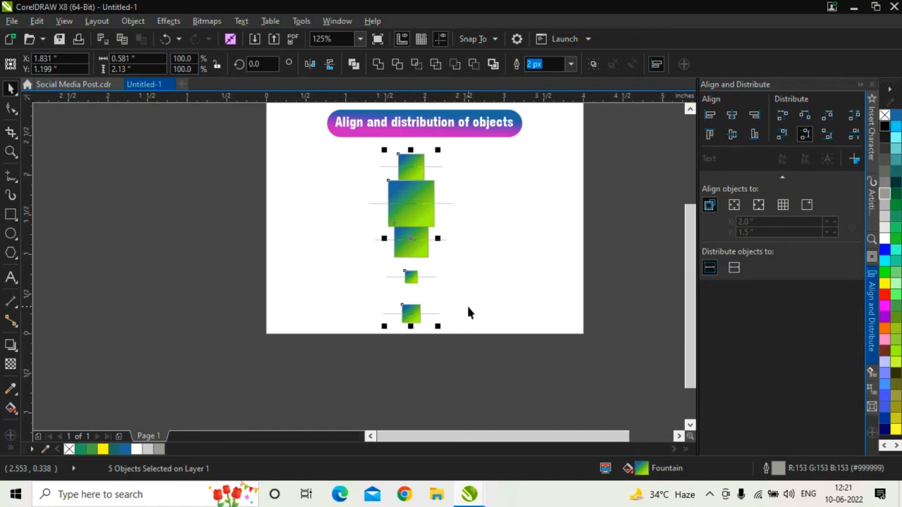
scroll(436, 201, "up", 5)
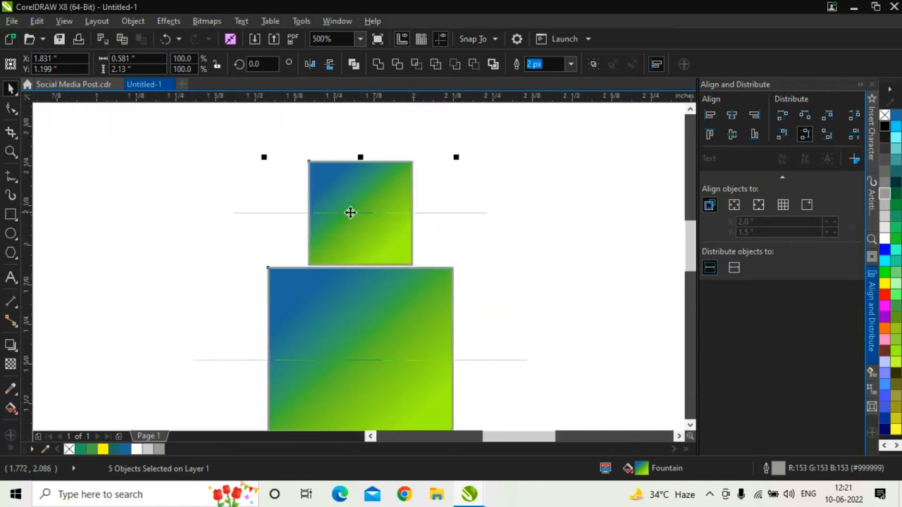
scroll(365, 214, "up", 2)
scroll(366, 218, "down", 2)
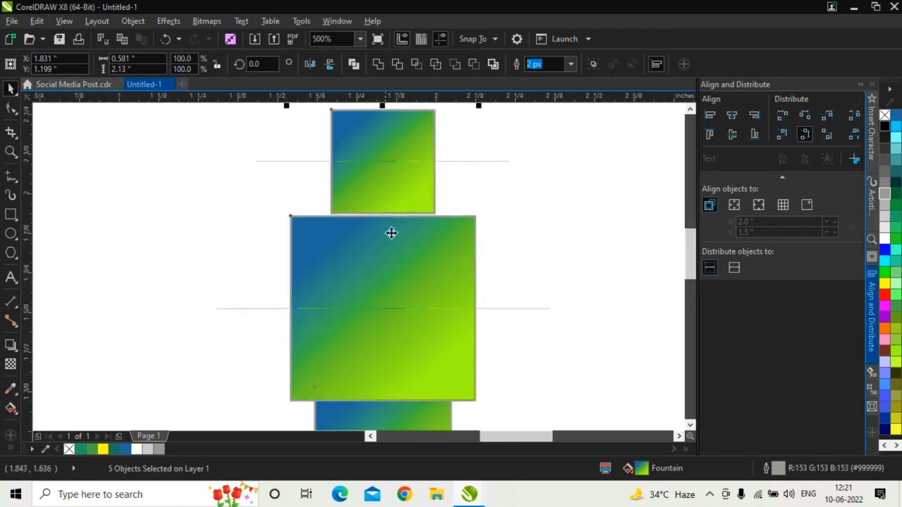
scroll(394, 296, "down", 1)
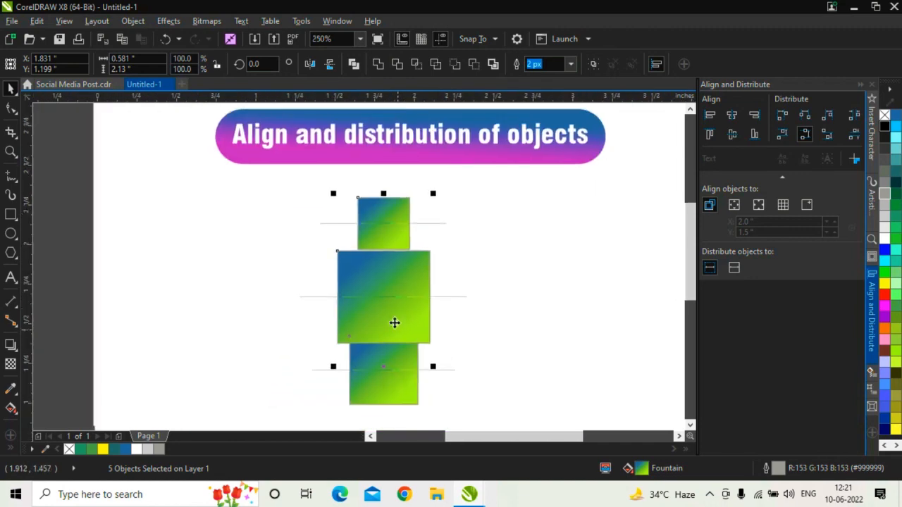
scroll(365, 303, "down", 1)
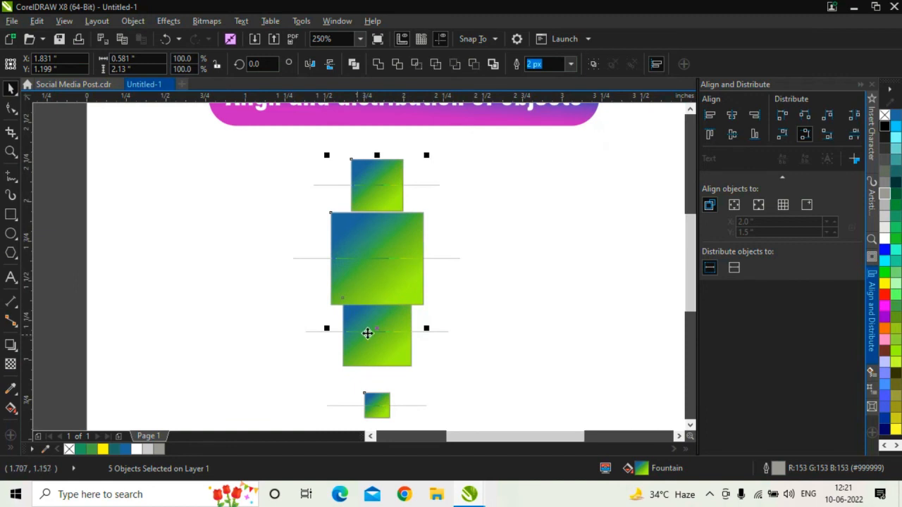
scroll(366, 332, "up", 1)
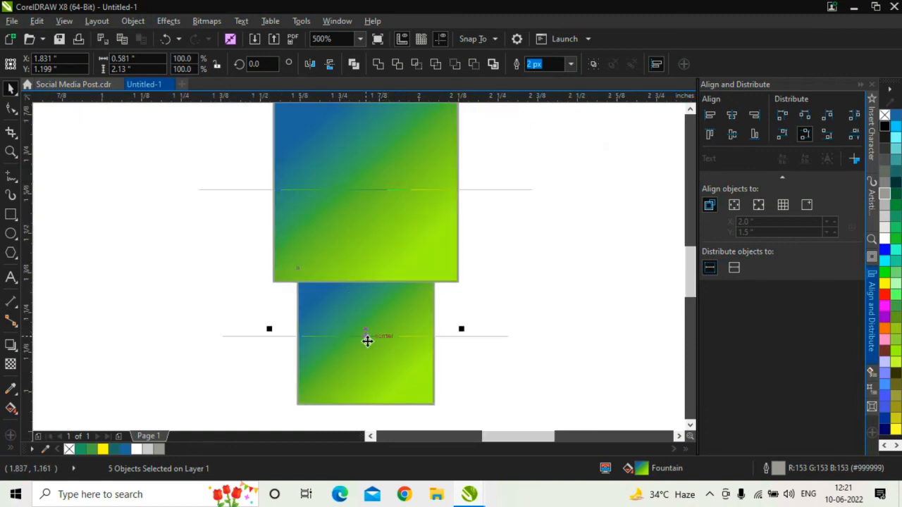
scroll(378, 338, "down", 1)
scroll(377, 282, "down", 1)
scroll(386, 265, "up", 1)
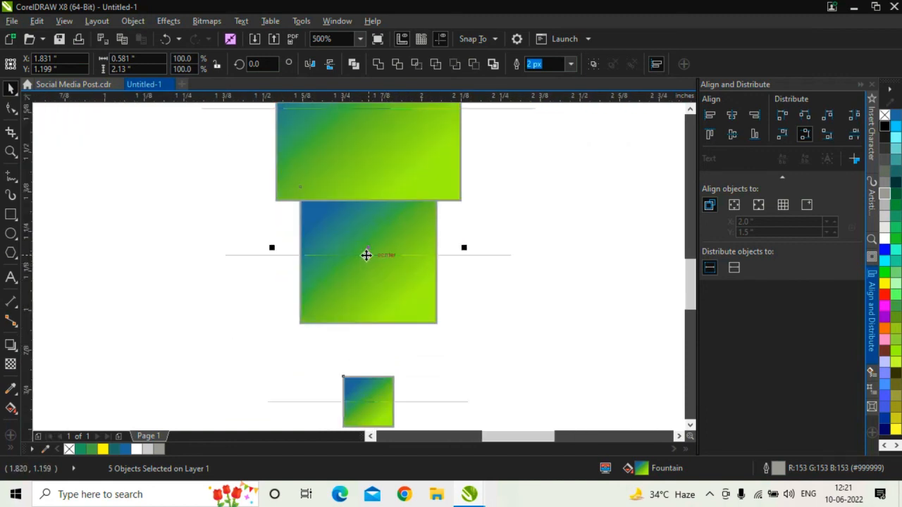
scroll(378, 346, "down", 1)
scroll(381, 326, "down", 2)
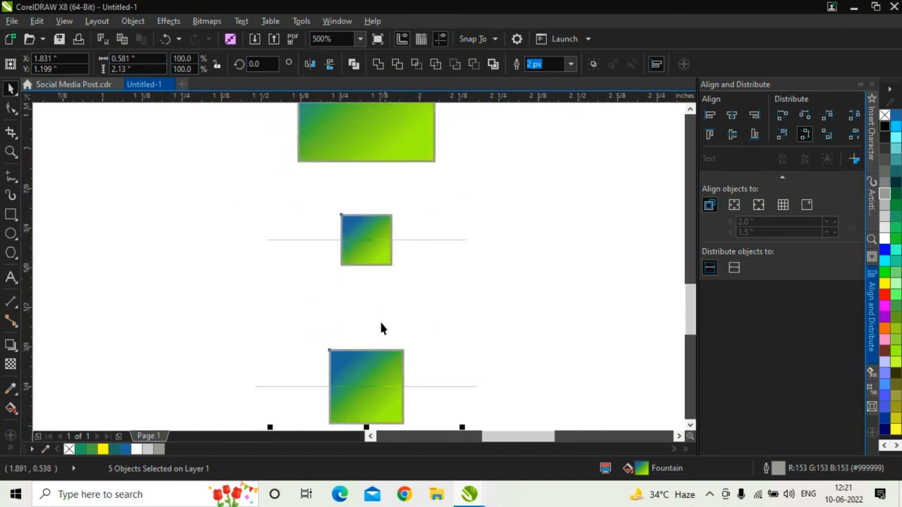
scroll(366, 218, "down", 1)
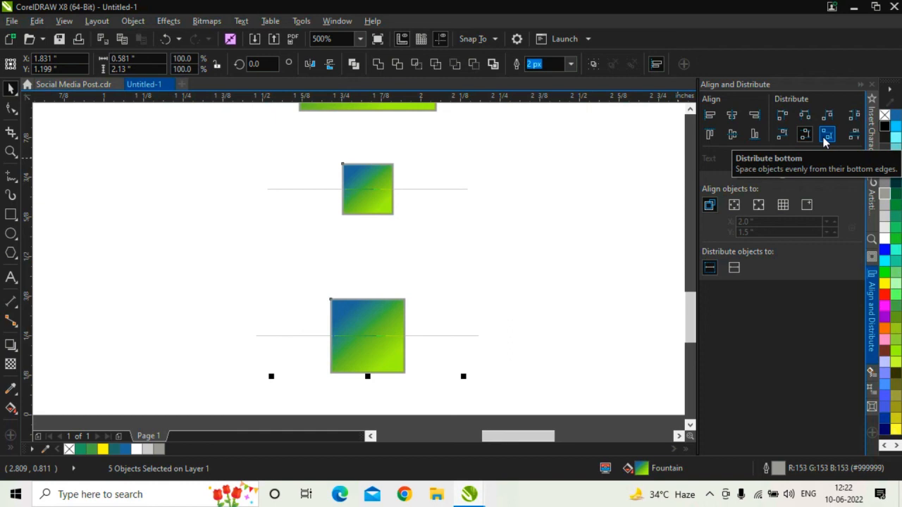
Step: Distribute the five stacked squares evenly from their bottom edges
scroll(463, 292, "down", 4)
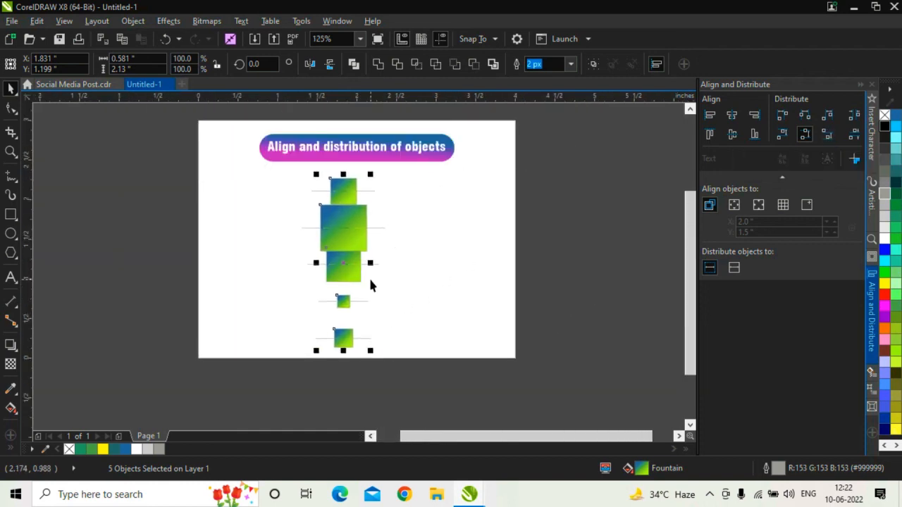
scroll(369, 279, "up", 2)
scroll(443, 268, "down", 2)
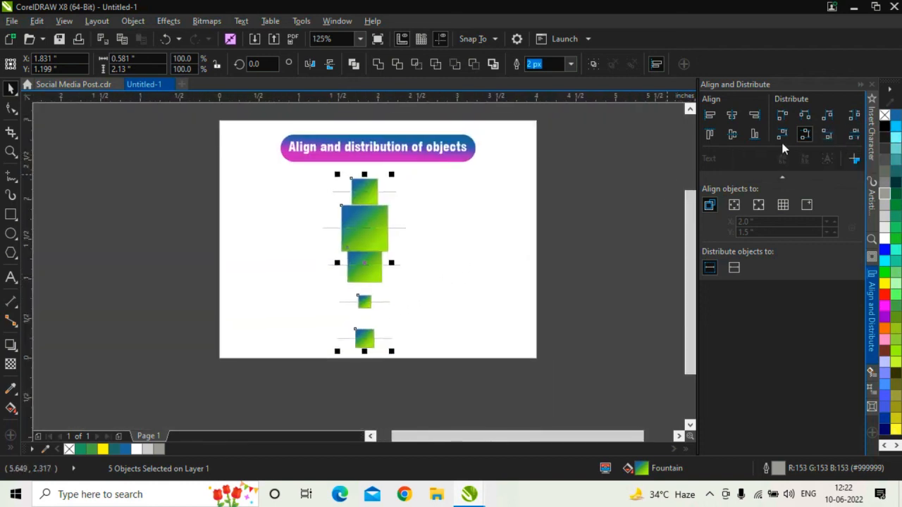
left_click(828, 138)
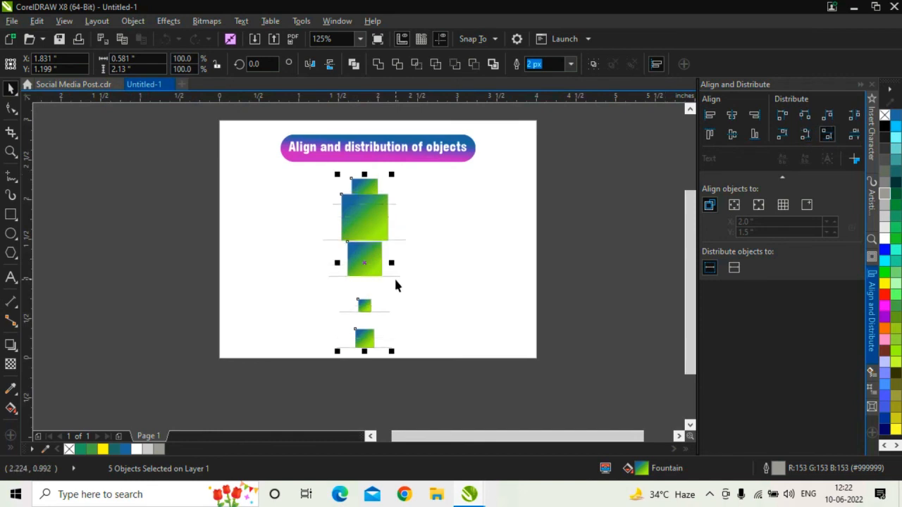
Step: Examine the spacing between the bottom edges of the five stacked squares, including where the first two squares overlap
scroll(394, 277, "up", 2)
left_click_drag(392, 378, 387, 363)
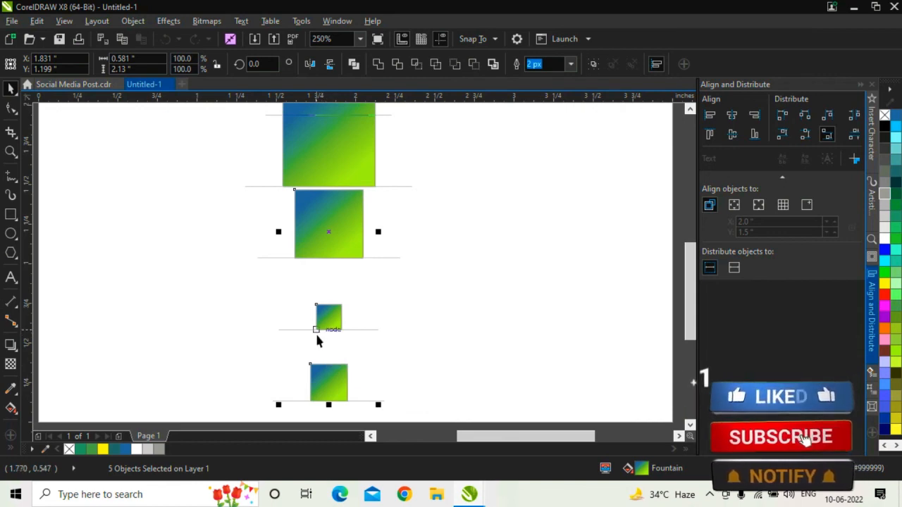
left_click_drag(387, 419, 376, 446)
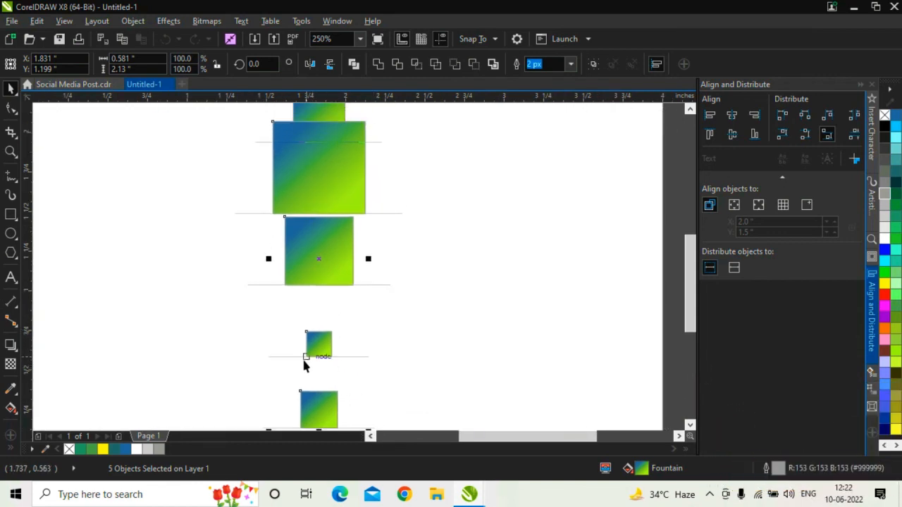
left_click_drag(440, 288, 437, 315)
left_click_drag(361, 237, 360, 272)
scroll(402, 254, "up", 1)
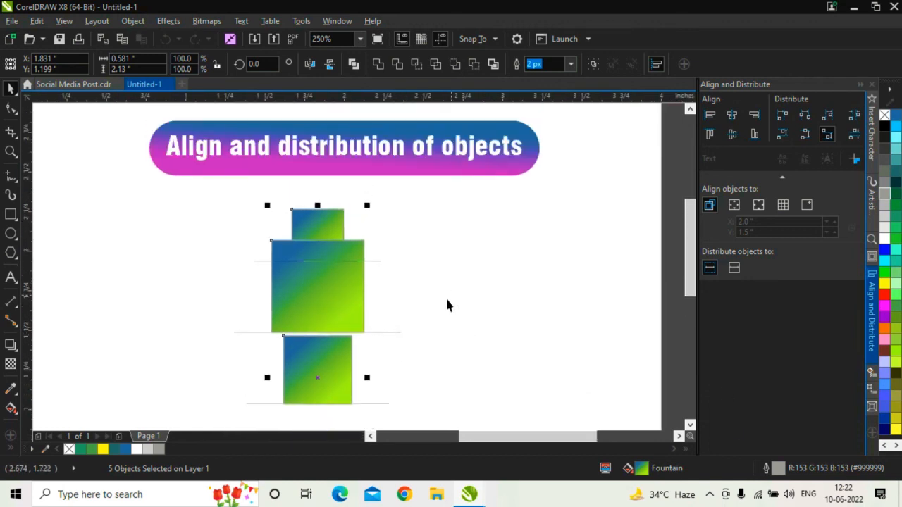
scroll(446, 301, "down", 1)
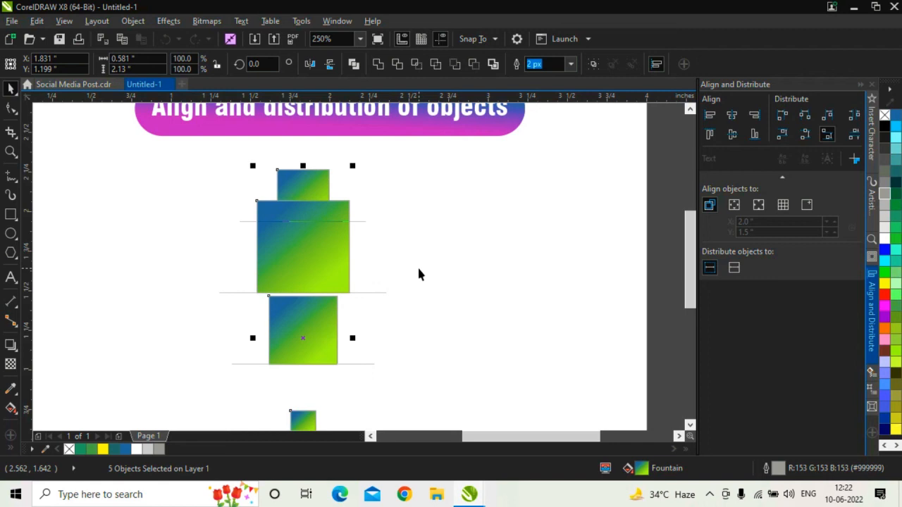
Step: Distribute the five stacked squares vertically with equal gaps between them
left_click(853, 135)
scroll(354, 224, "down", 2)
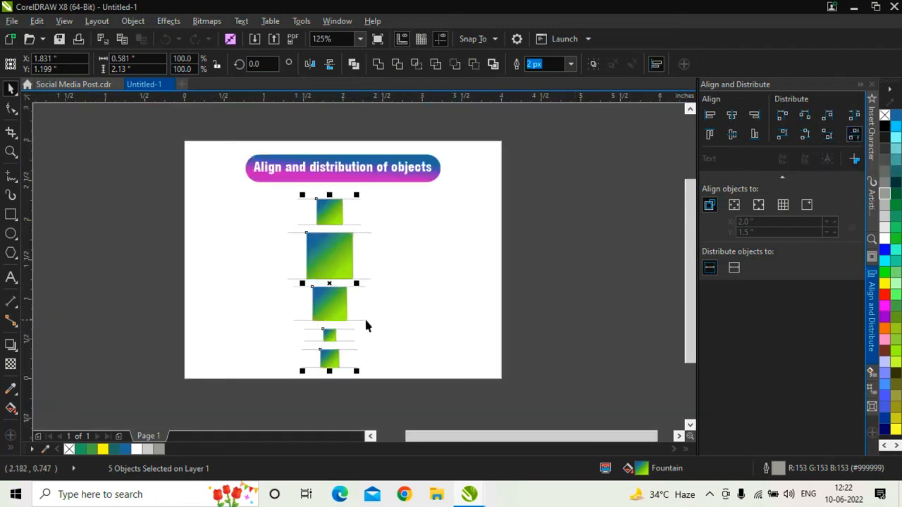
scroll(352, 342, "up", 2)
scroll(353, 342, "down", 2)
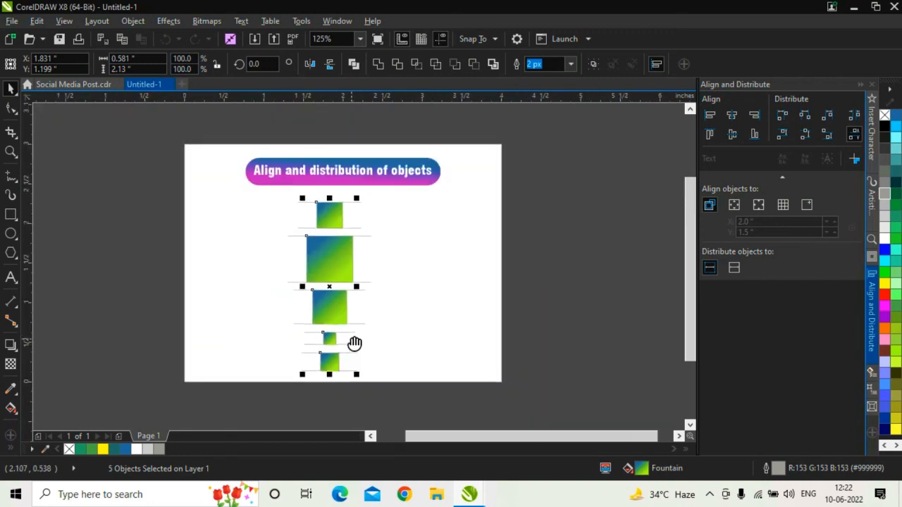
Step: Clear the selection of the five squares and return to the Pick tool with the whole page in view
scroll(354, 343, "up", 1)
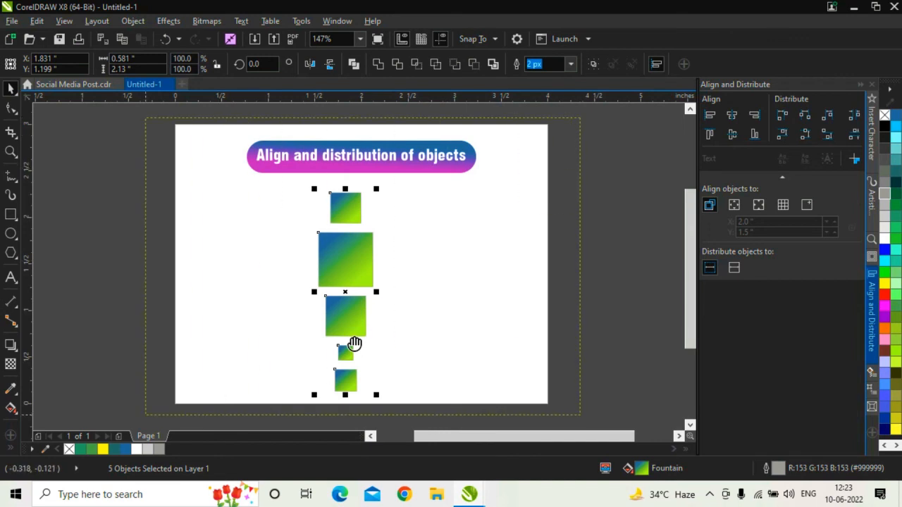
scroll(354, 343, "up", 1)
key("F8")
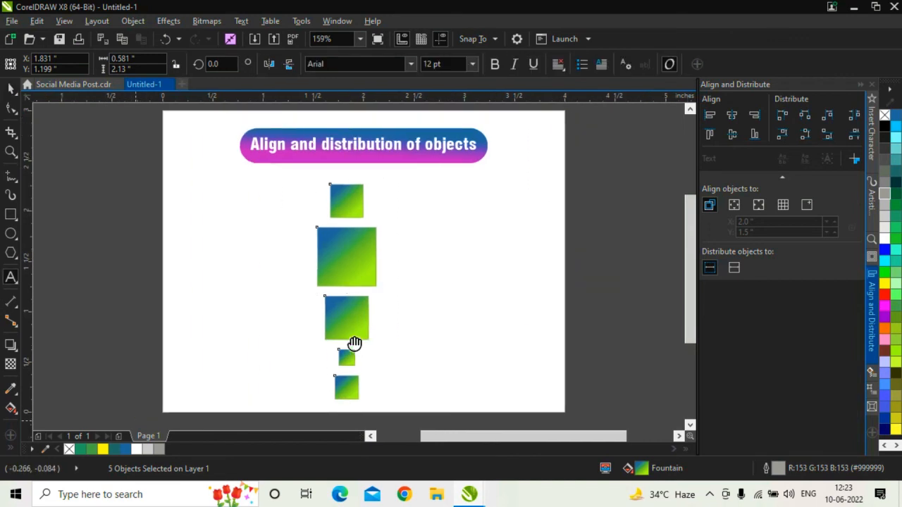
left_click(561, 338)
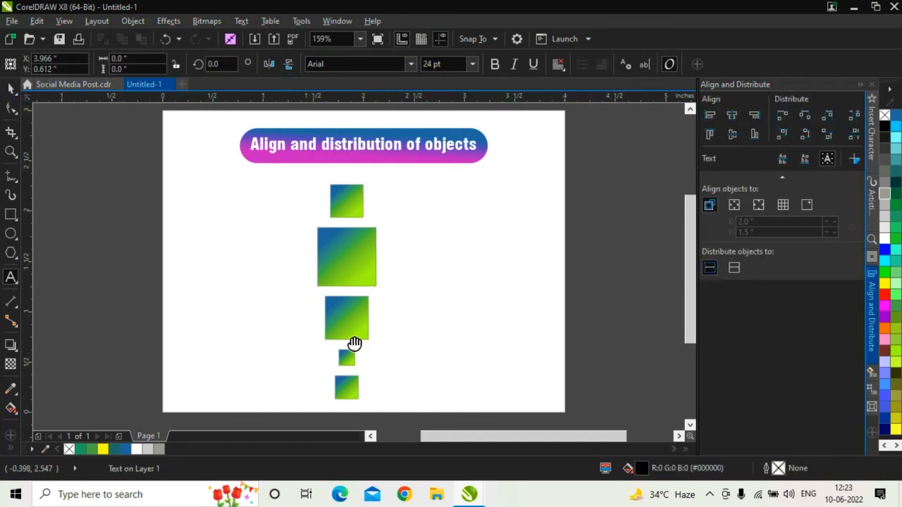
left_click(11, 88)
scroll(636, 303, "down", 1)
scroll(305, 295, "up", 1)
left_click_drag(110, 141, 194, 197)
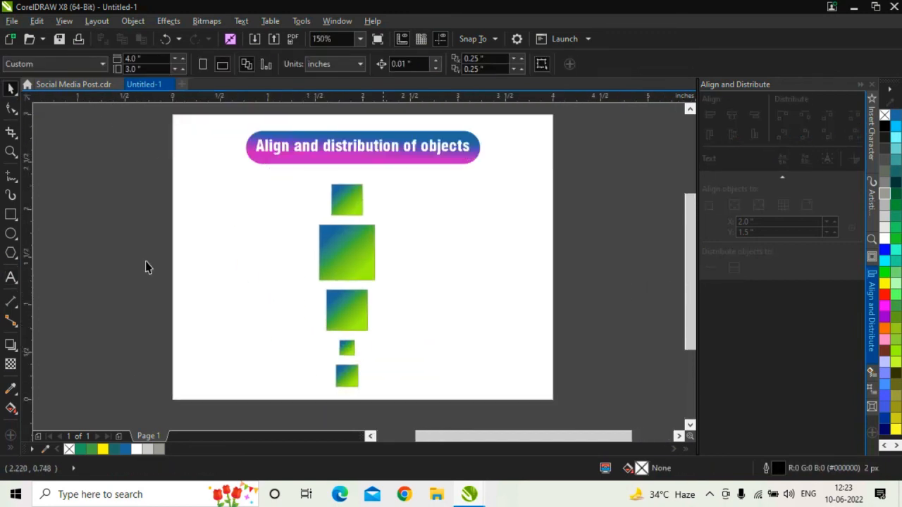
key("F2")
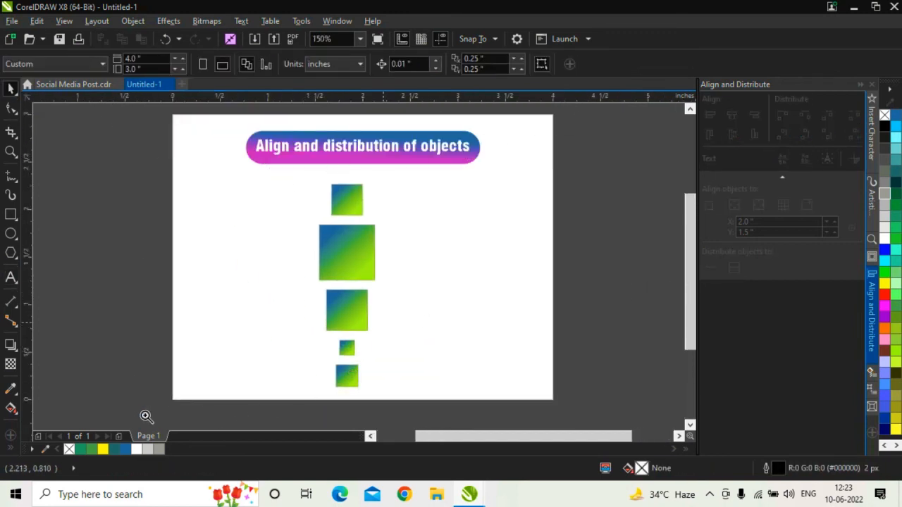